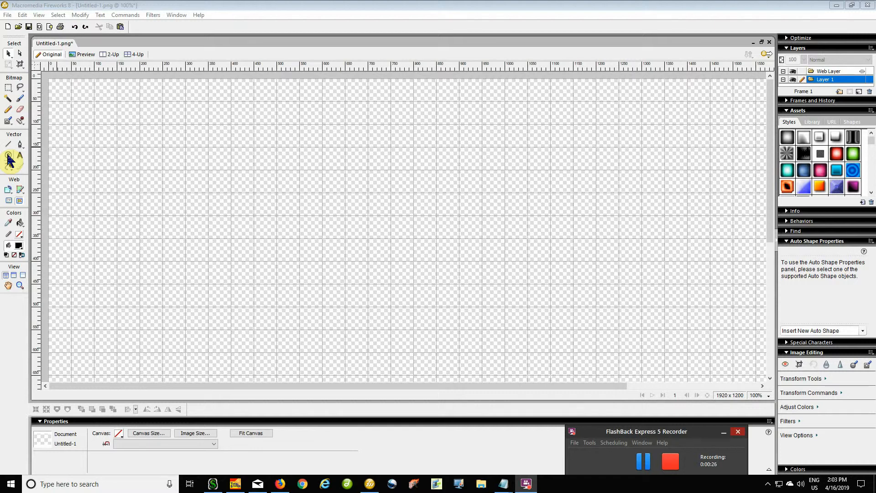
- Draw a solid black ellipse near the middle of the canvas and set its width and height to 800
left_click(8, 156)
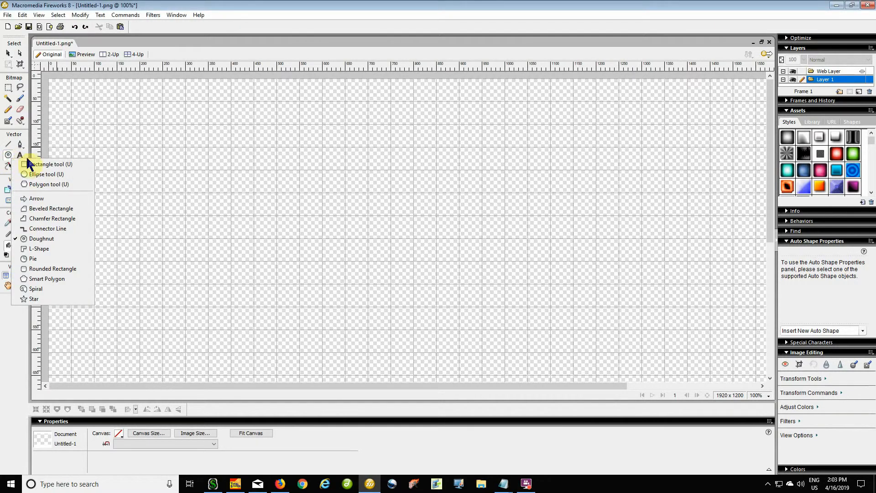
left_click(49, 176)
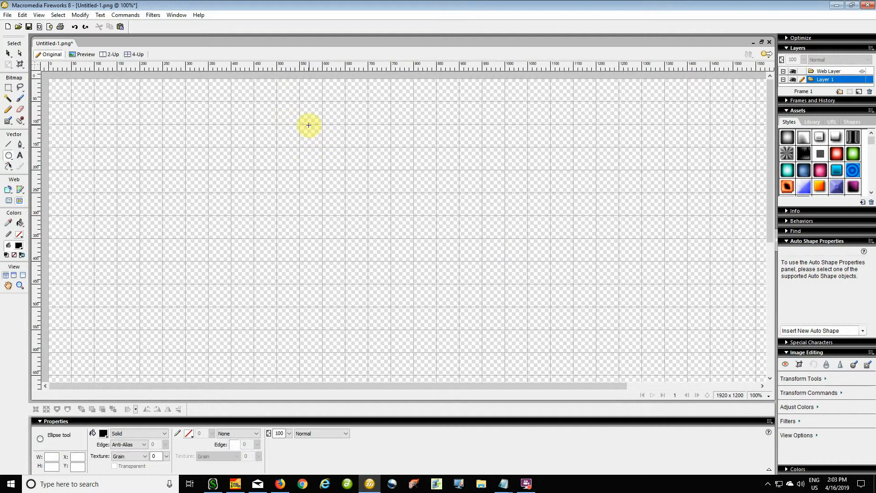
left_click_drag(308, 123, 548, 345)
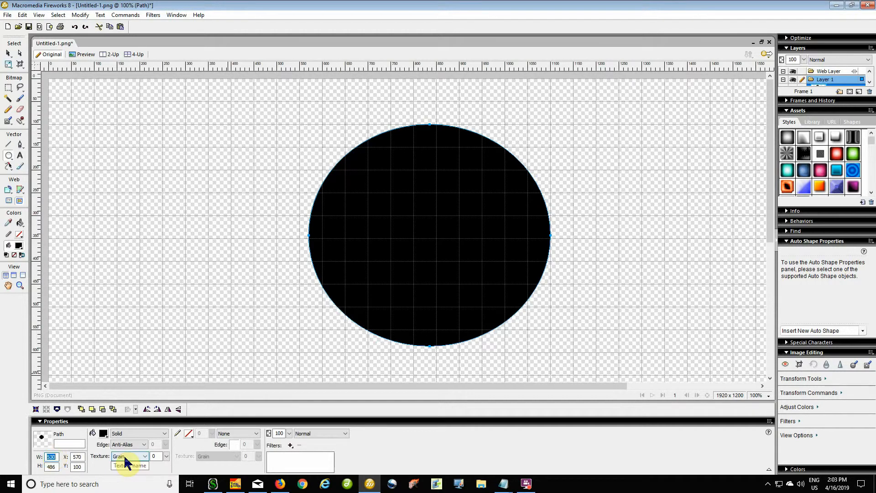
type("88")
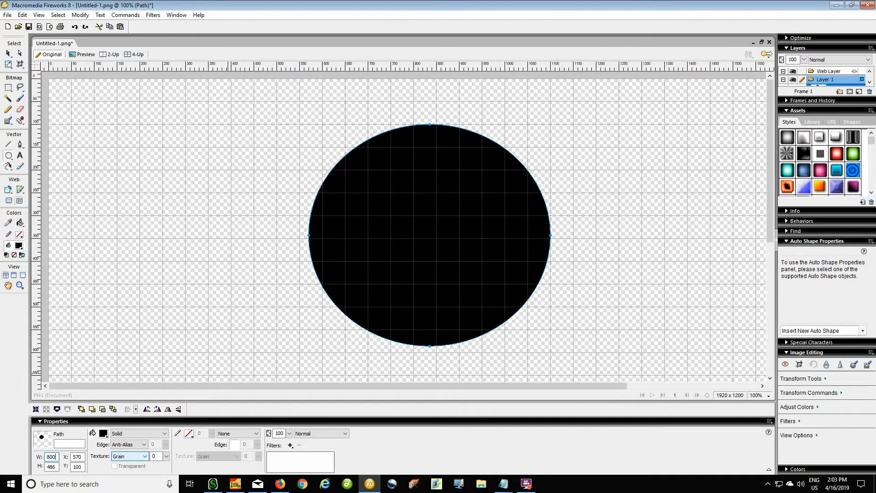
key("Tab")
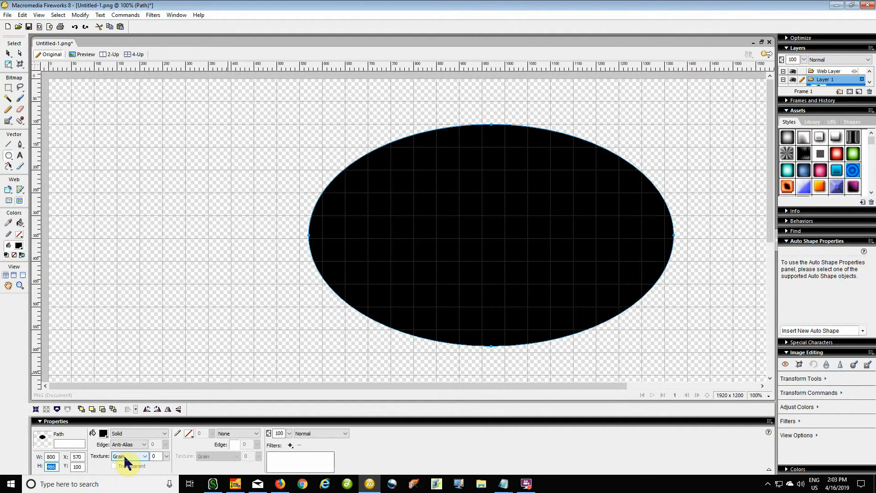
type("800")
key("Return")
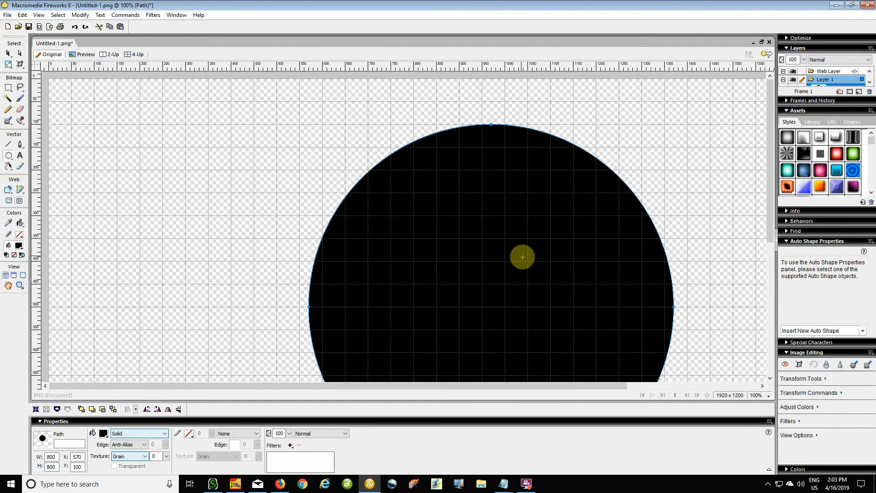
- Duplicate the black circle, place the copy so it overlaps the original's left side, and fill the copy with grey
left_click(9, 54)
left_click_drag(546, 318, 471, 284)
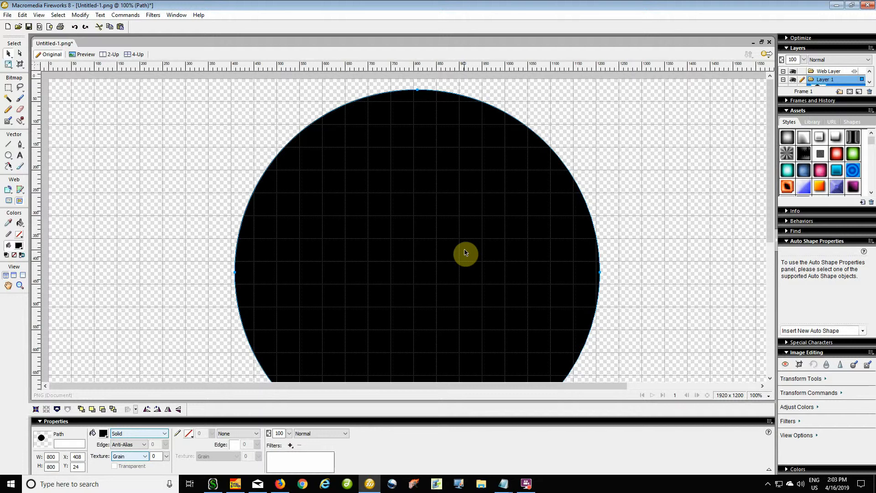
left_click_drag(495, 254, 300, 247)
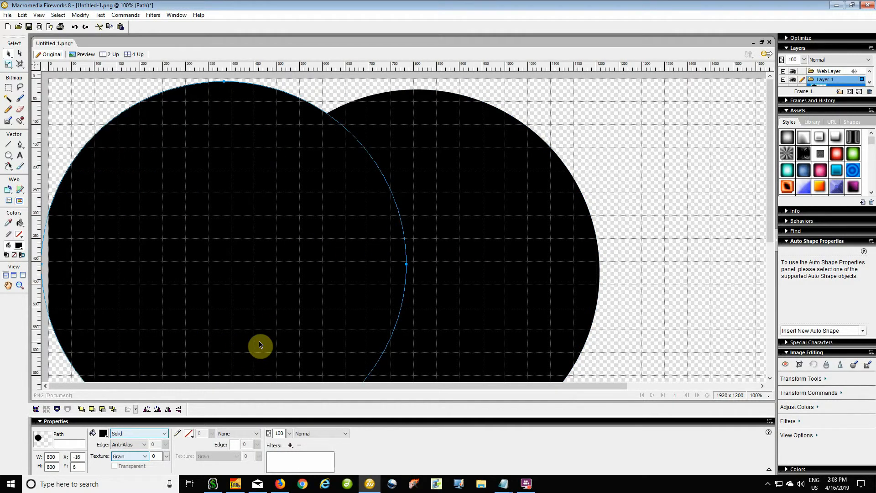
left_click(104, 435)
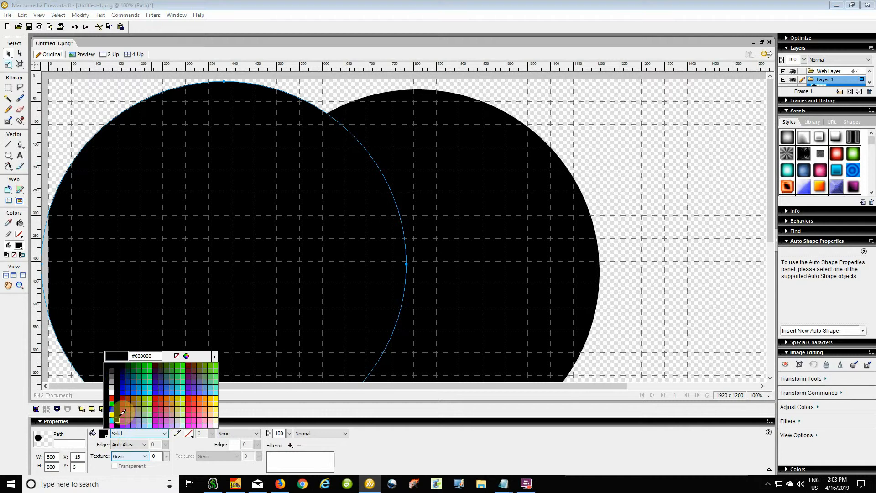
left_click(112, 377)
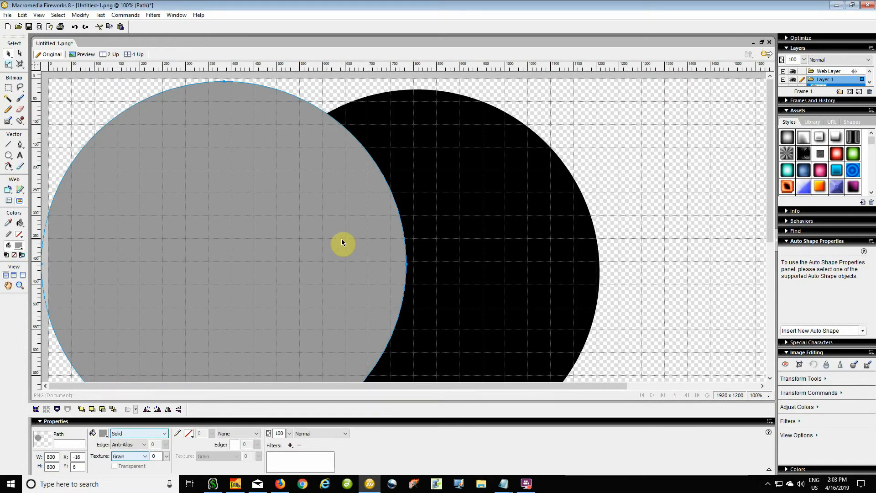
- Copy and paste the grey circle, placing the duplicate over the black circle's right side
key("ctrl+c")
key("ctrl+v")
left_click_drag(261, 224, 646, 233)
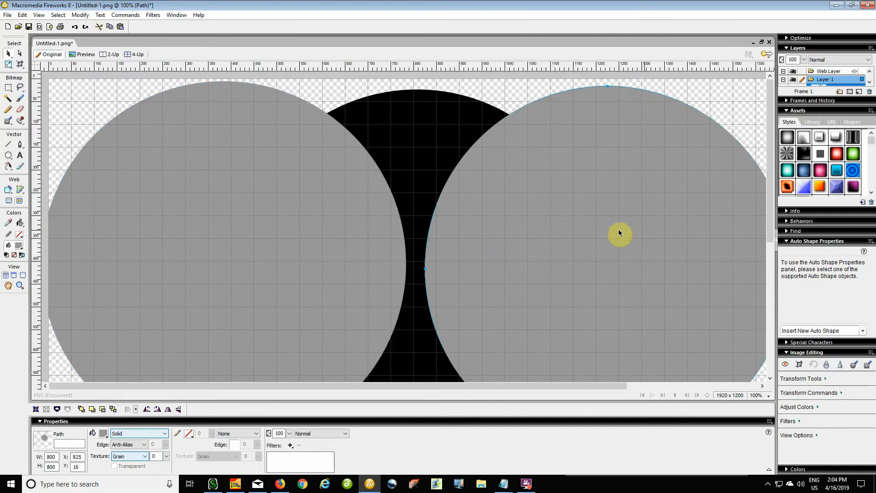
- Align the three circles along the canvas's upper edge at Y 0, with the left grey at X 0, black at X 400 and right grey at X 800
left_click_drag(407, 159, 416, 148)
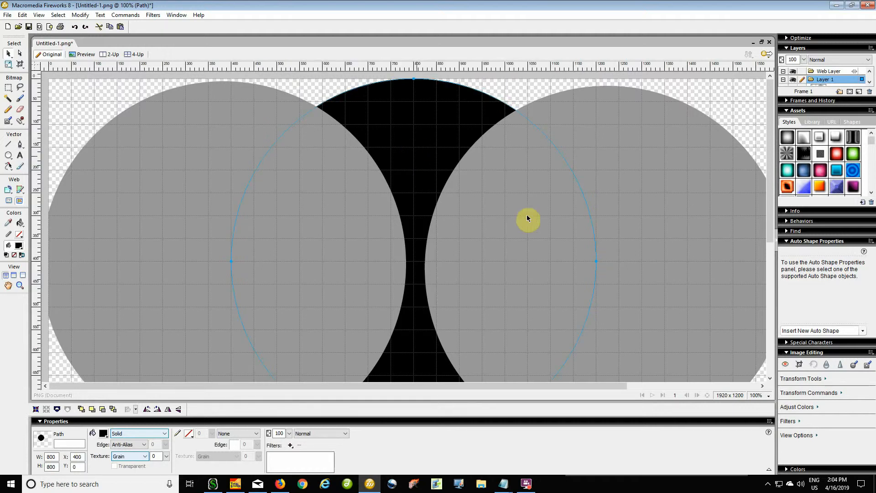
left_click(697, 245)
left_click_drag(696, 238, 688, 236)
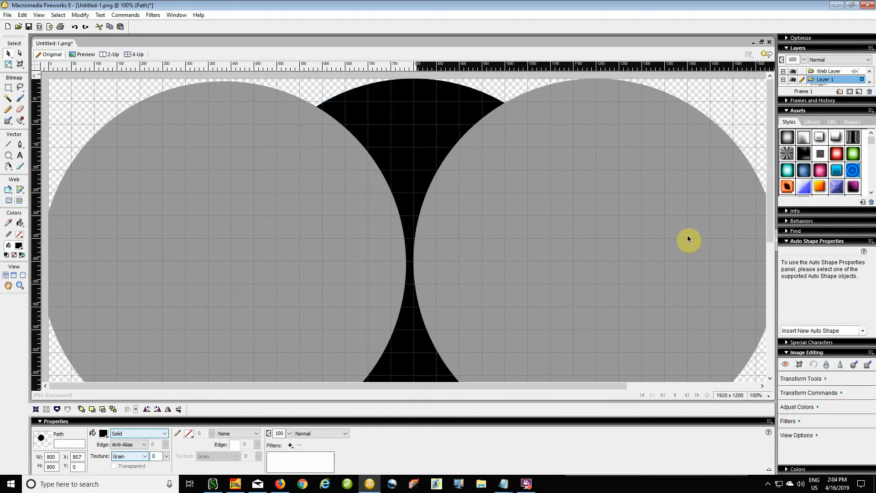
left_click_drag(228, 236, 235, 236)
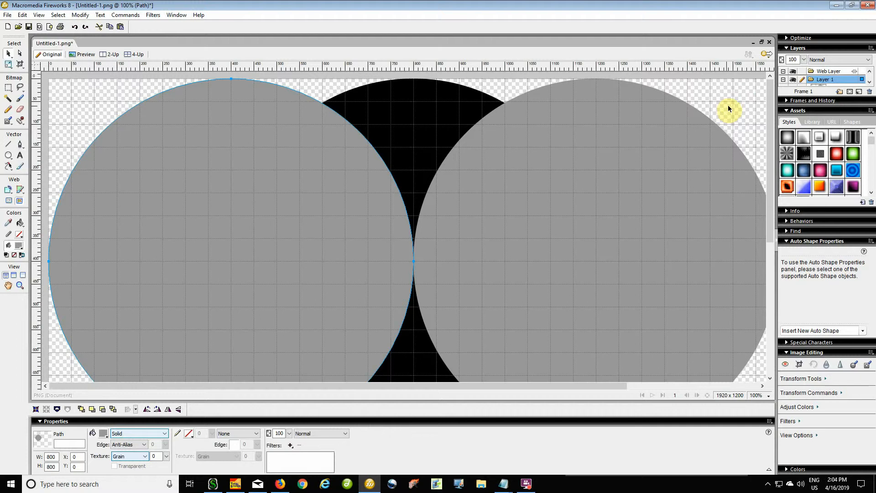
- Select all three circles and use Punch twice to cut both grey circles out of the black one
left_click_drag(730, 96, 176, 280)
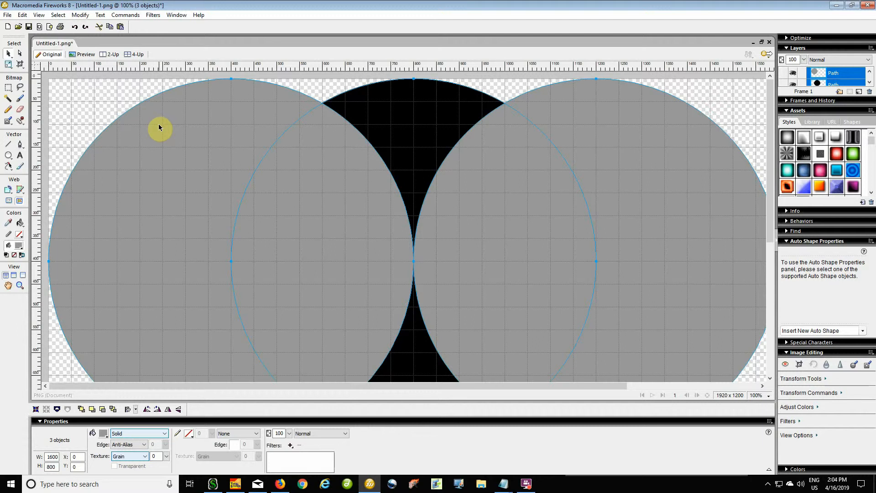
left_click(81, 16)
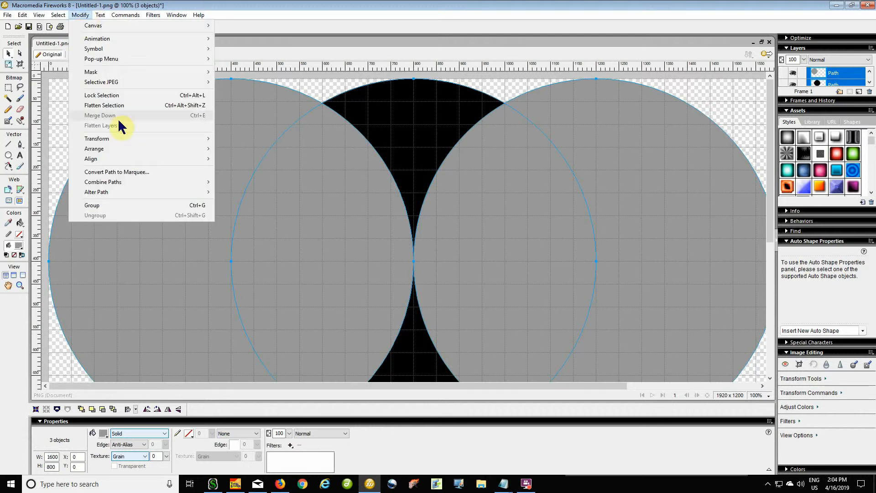
mouse_move(139, 156)
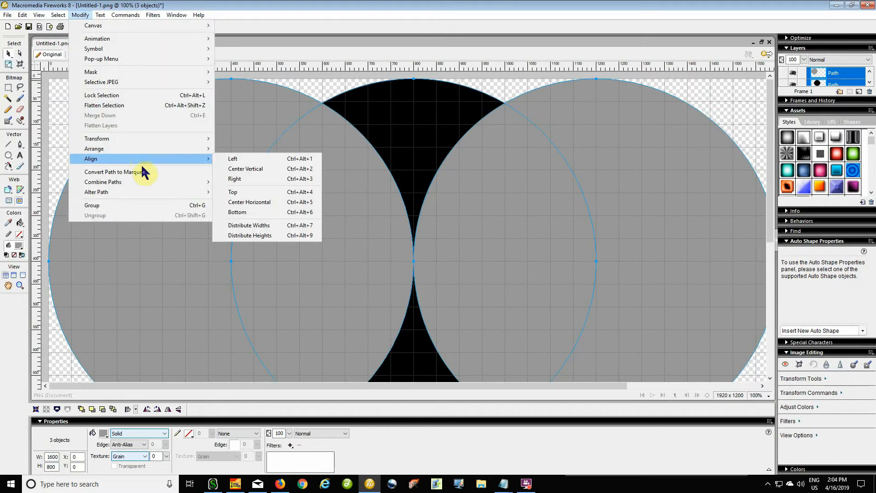
mouse_move(141, 182)
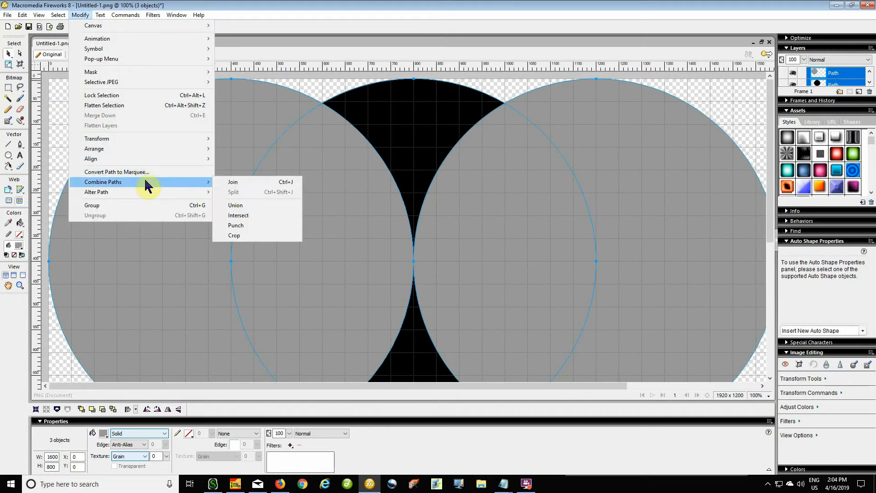
left_click(257, 225)
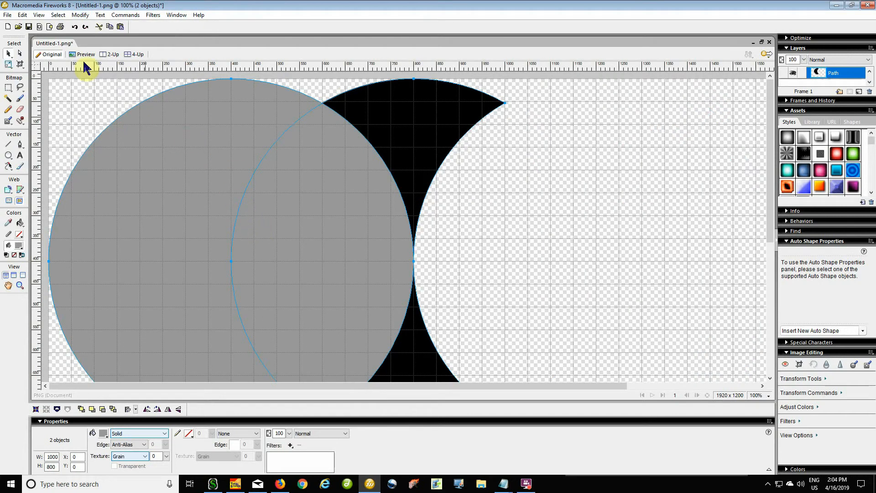
left_click(74, 16)
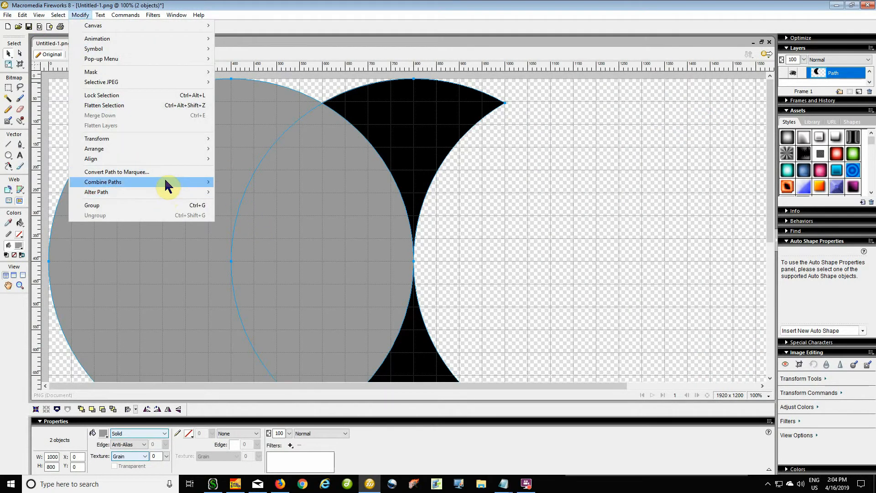
mouse_move(165, 181)
left_click(269, 226)
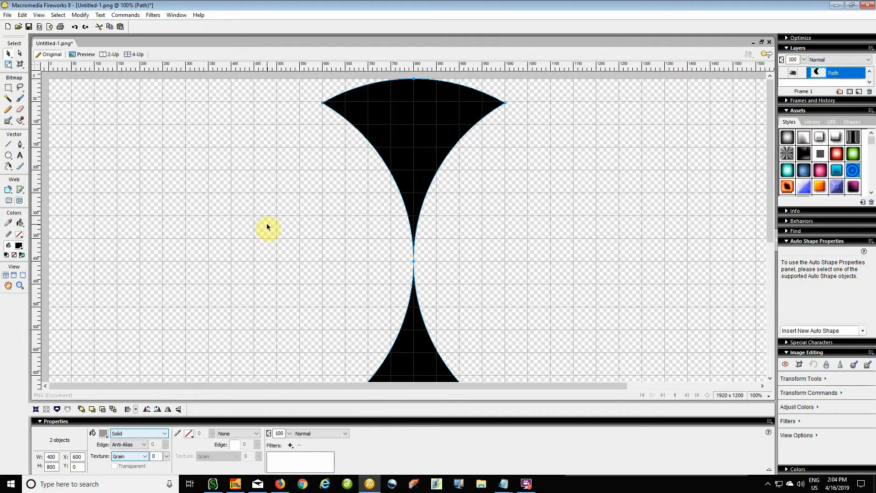
- Flatten the black hourglass-shaped path into a bitmap
scroll(525, 236, "down", 5)
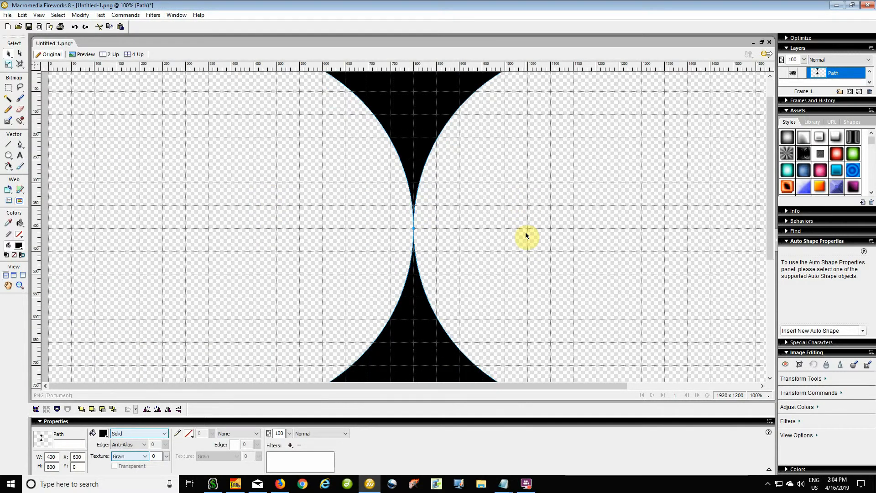
scroll(526, 236, "up", 5)
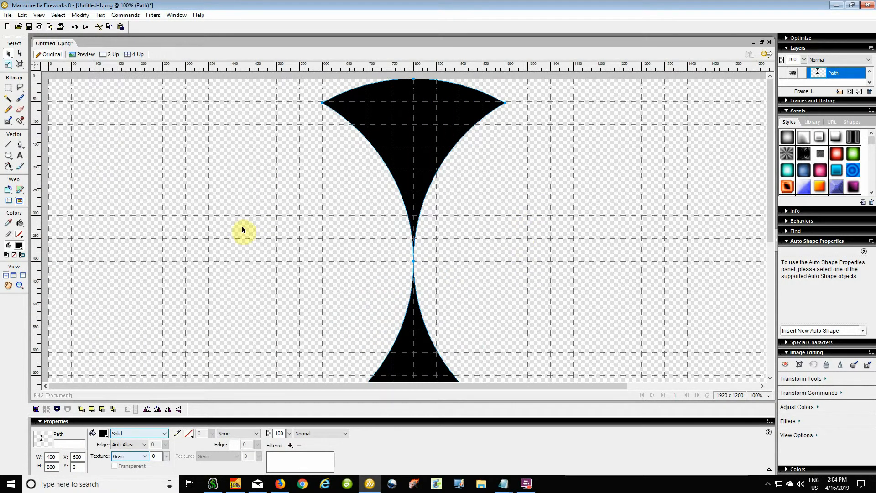
left_click(207, 220)
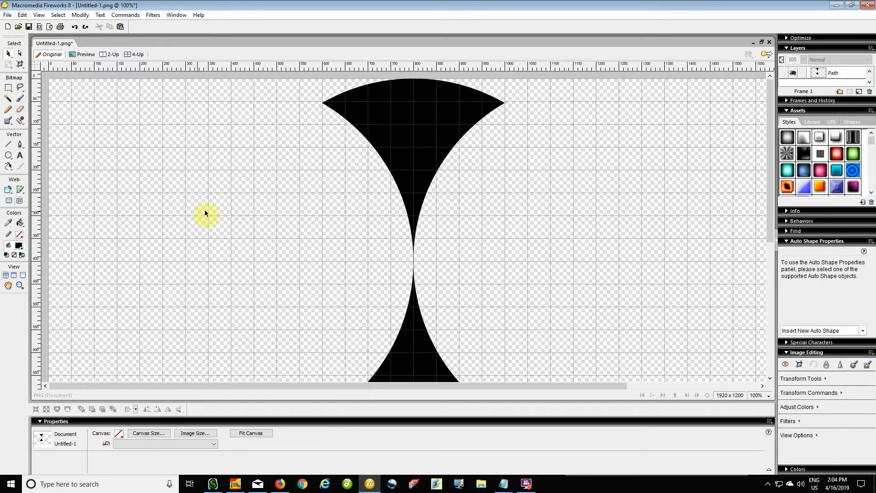
scroll(305, 229, "down", 2)
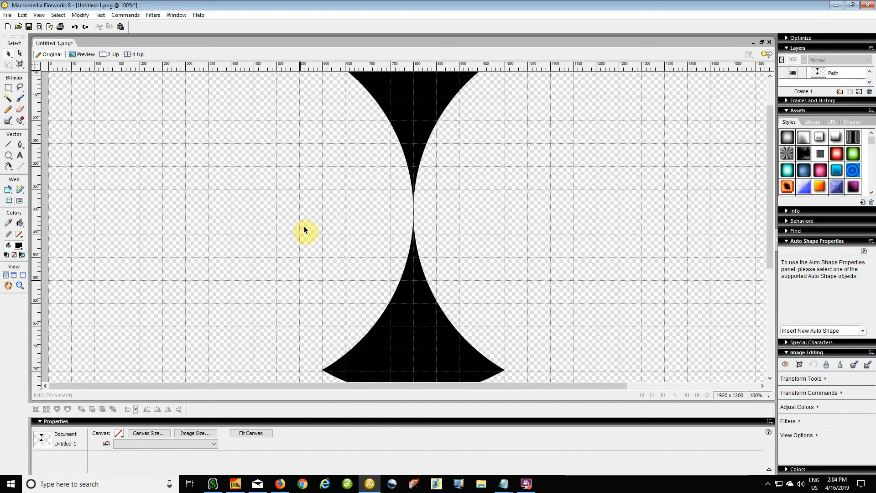
scroll(305, 230, "up", 2)
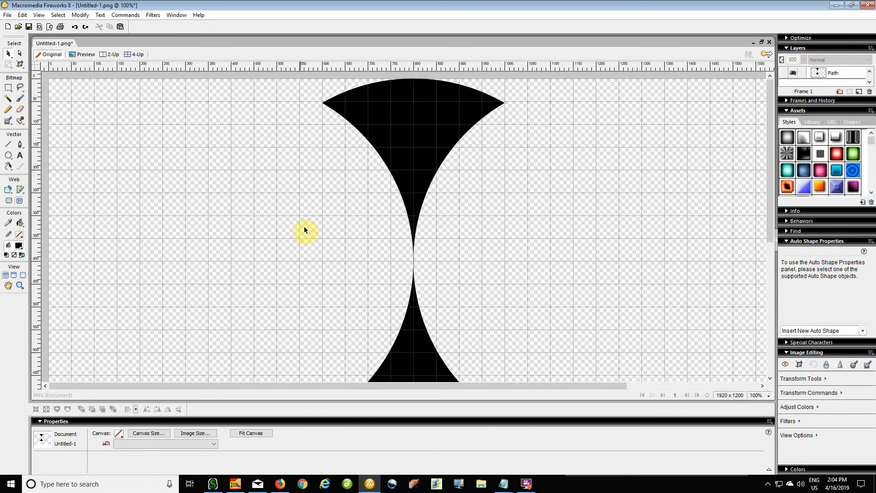
left_click(425, 115)
right_click(424, 115)
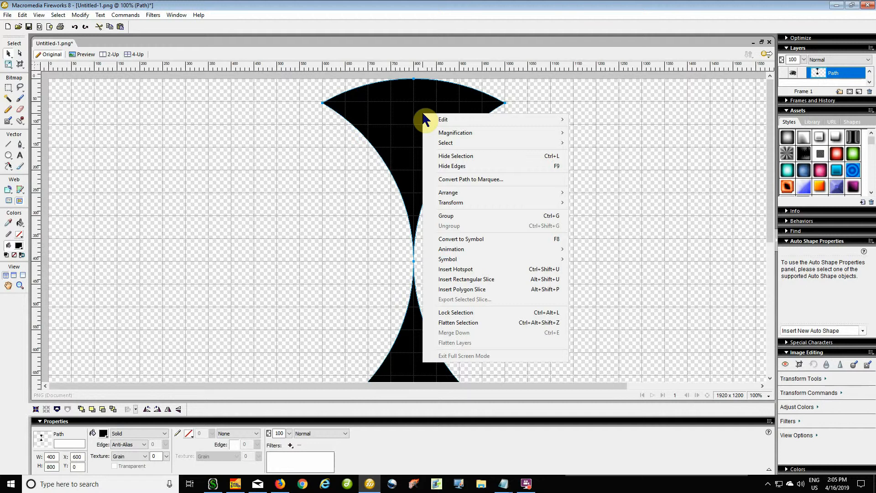
left_click(480, 323)
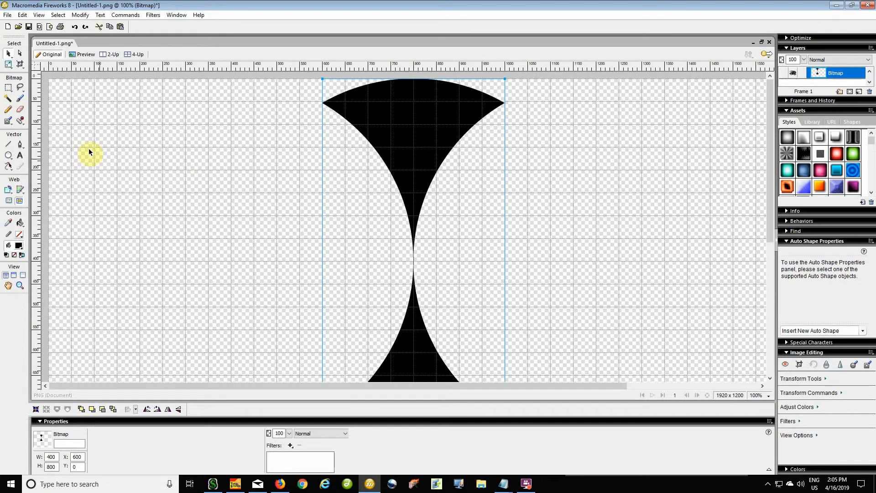
- Marquee-select the upper part of the hourglass with an area about 512 by 350, cut it and paste it as a separate bitmap
left_click(9, 89)
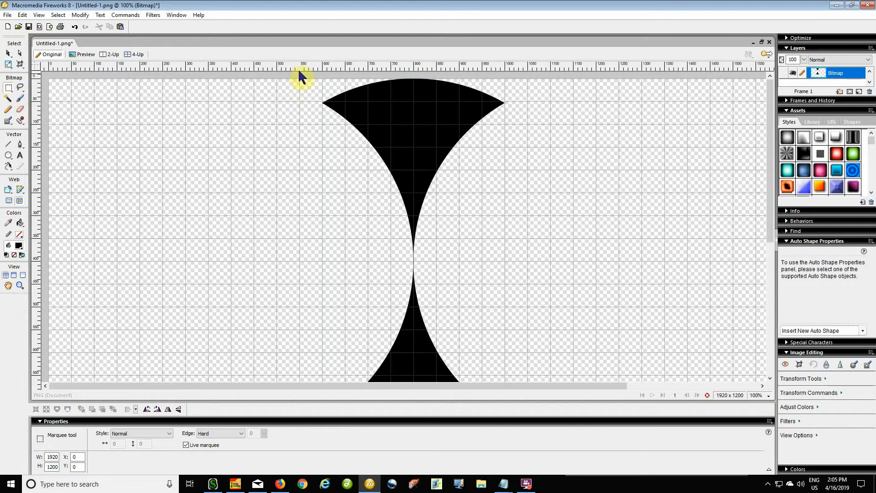
left_click_drag(299, 73, 533, 238)
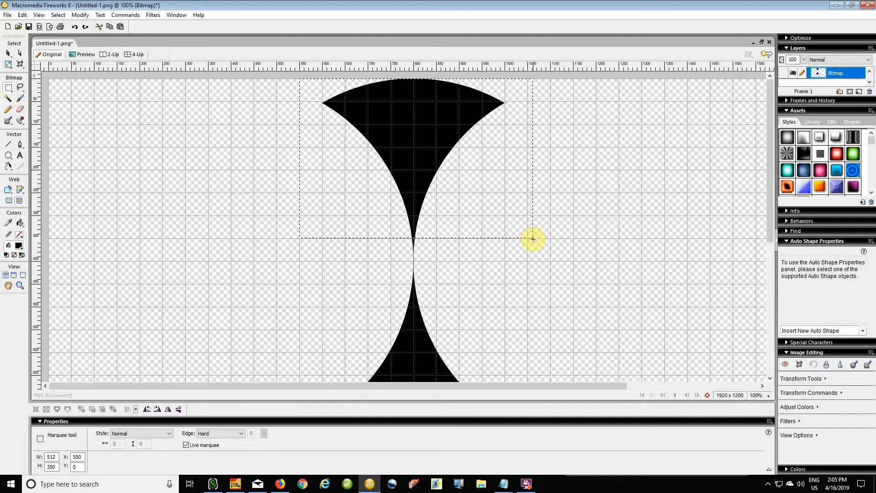
key("Delete")
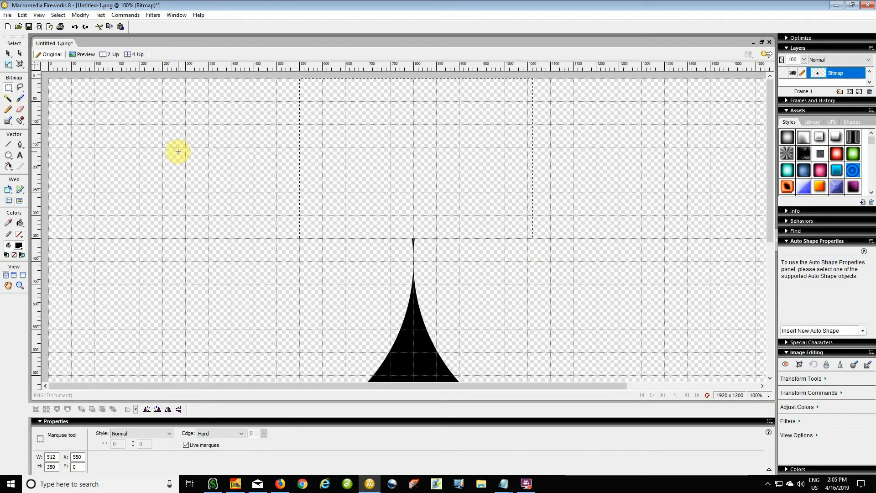
key("ctrl+v")
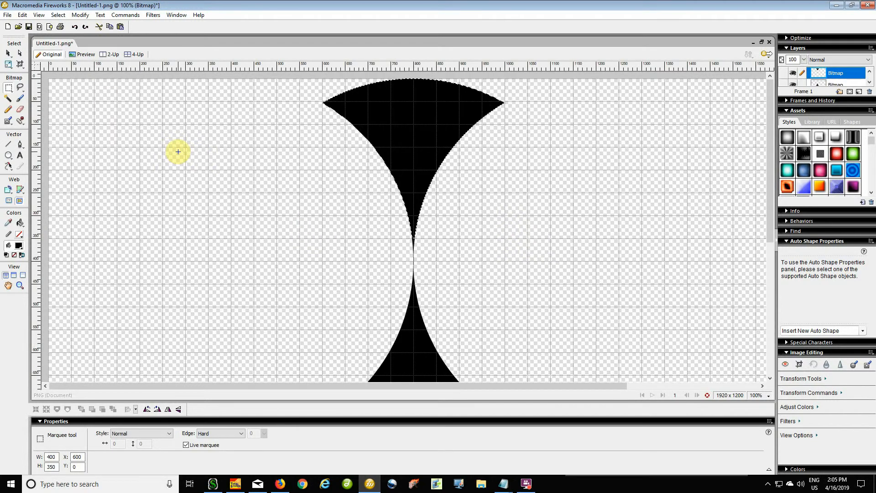
- Delete the lower part of the hourglass, keeping only the upper fan-shaped piece
left_click(8, 52)
left_click(298, 209)
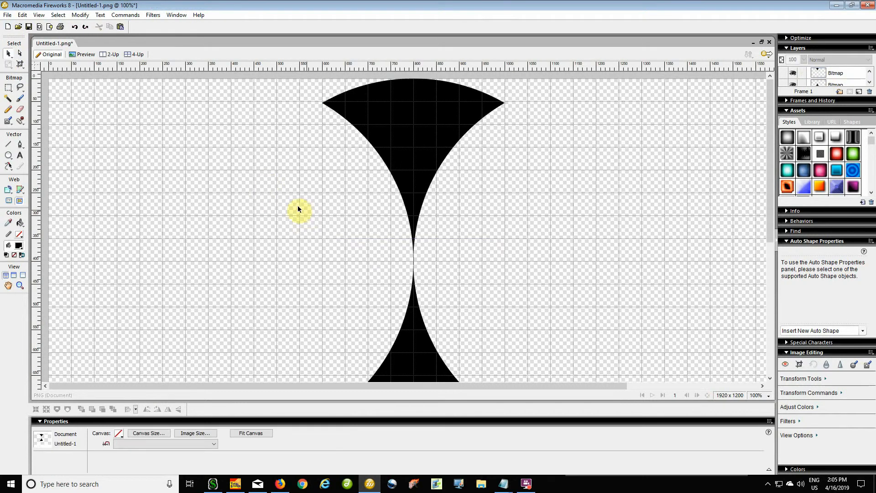
left_click(427, 364)
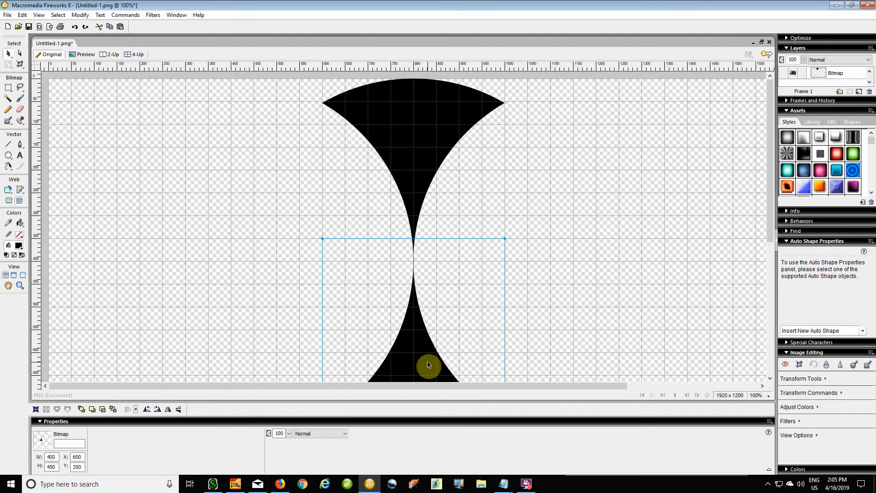
key("Delete")
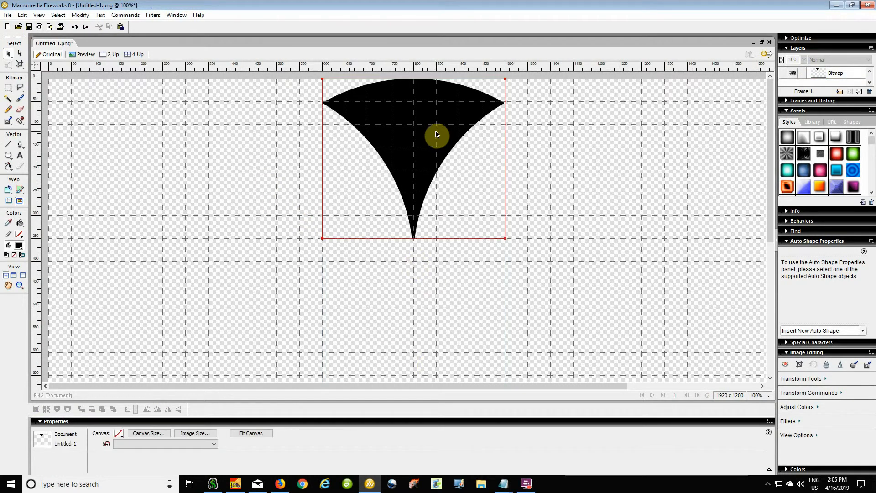
- Move the fan-shaped bitmap straight down to Y 50
left_click_drag(439, 126, 440, 150)
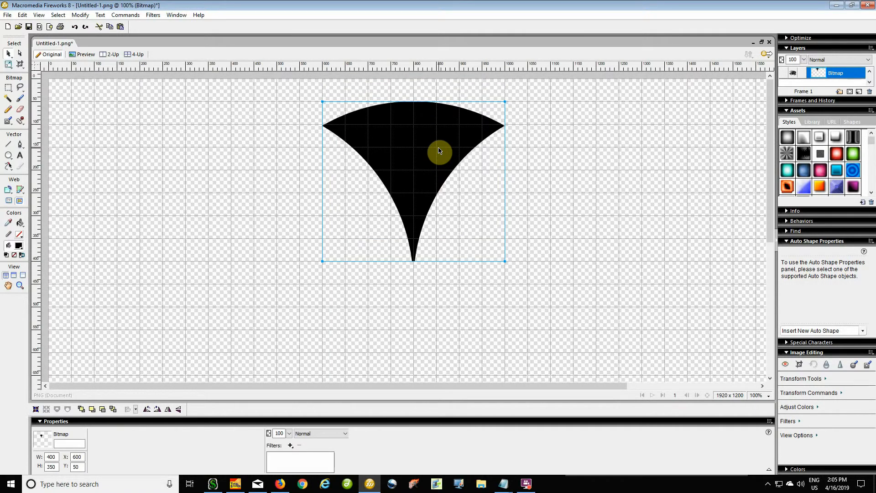
key("ctrl+shift+d")
left_click(79, 456)
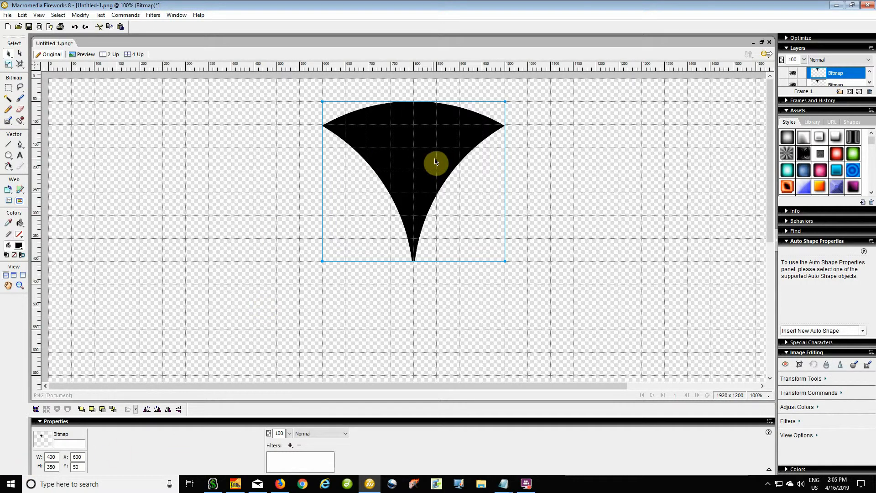
left_click_drag(434, 161, 612, 181)
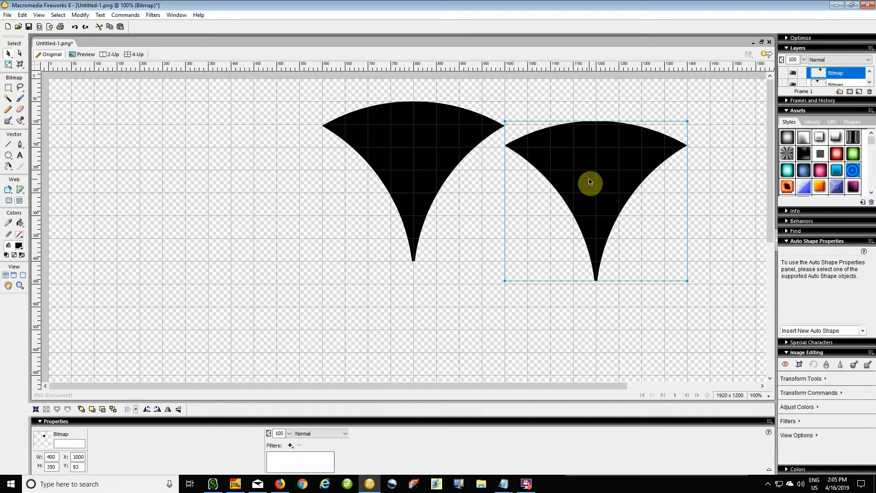
key("Delete")
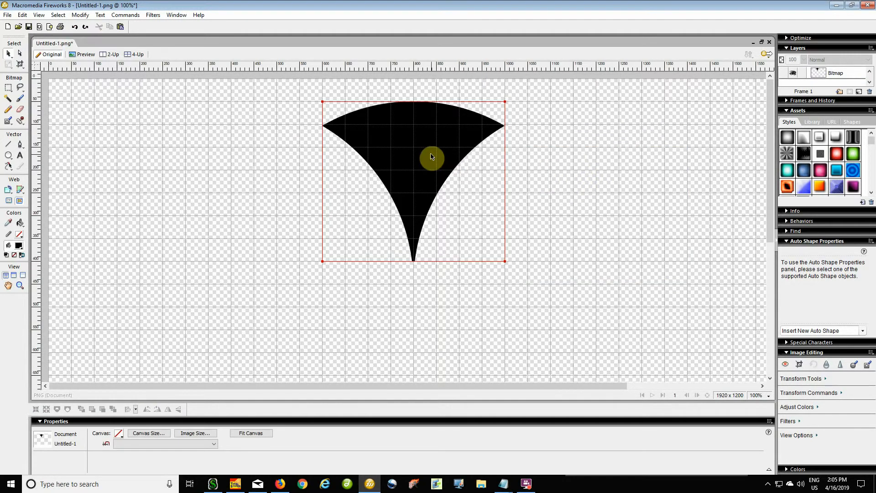
- Select the black fan's pixels with the Magic Wand and convert the marquee to a path
left_click(433, 157)
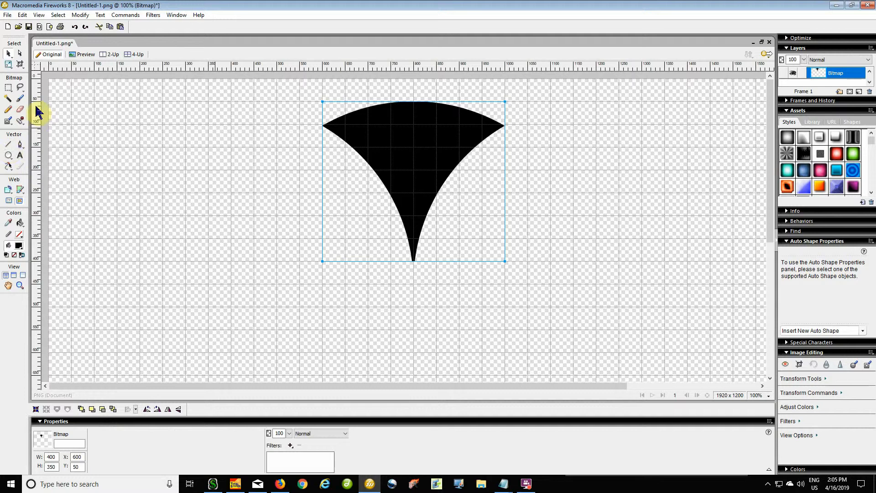
left_click(9, 99)
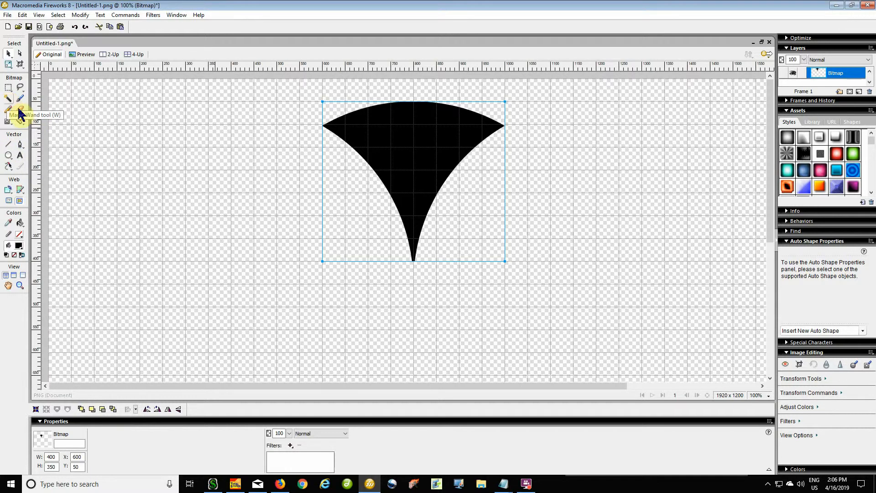
left_click(400, 132)
right_click(399, 132)
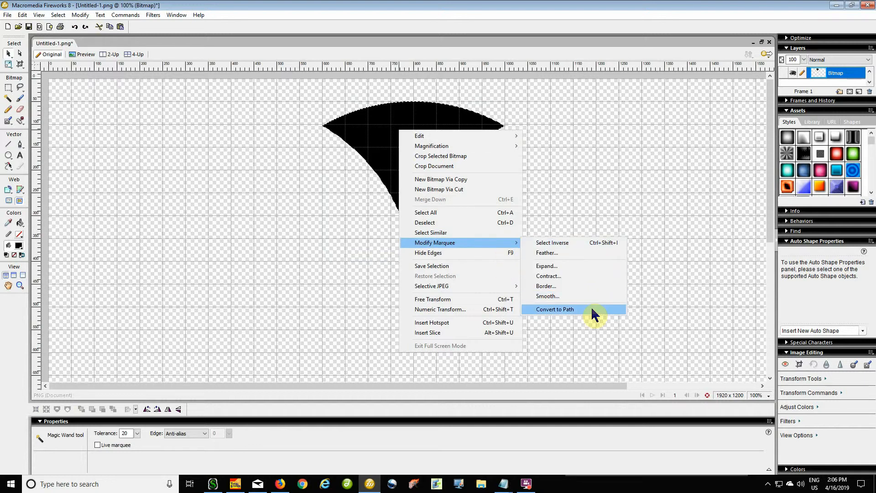
left_click(593, 314)
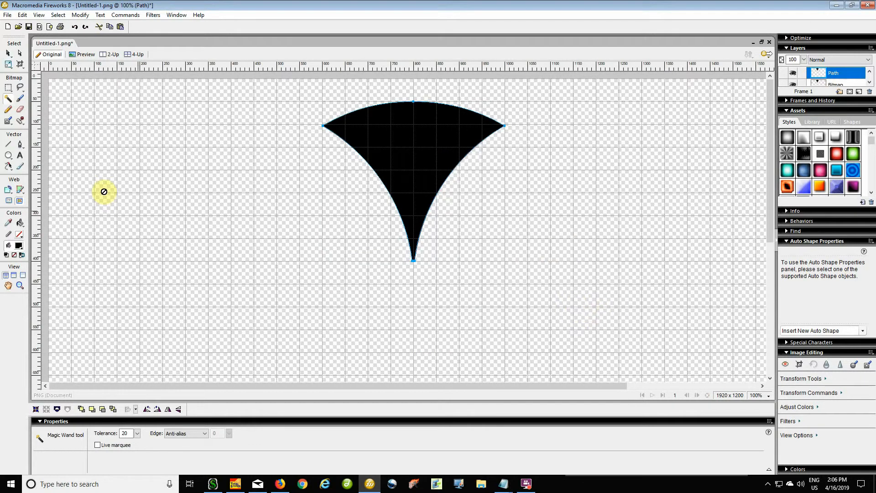
- Delete the original fan bitmap beneath the new path and place the path at about X 603, Y 51
left_click(9, 54)
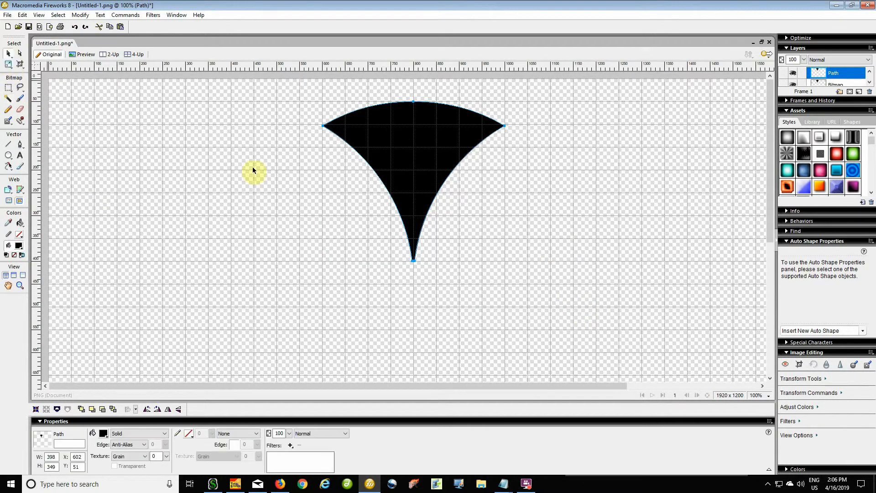
left_click(416, 168)
left_click_drag(416, 168, 580, 168)
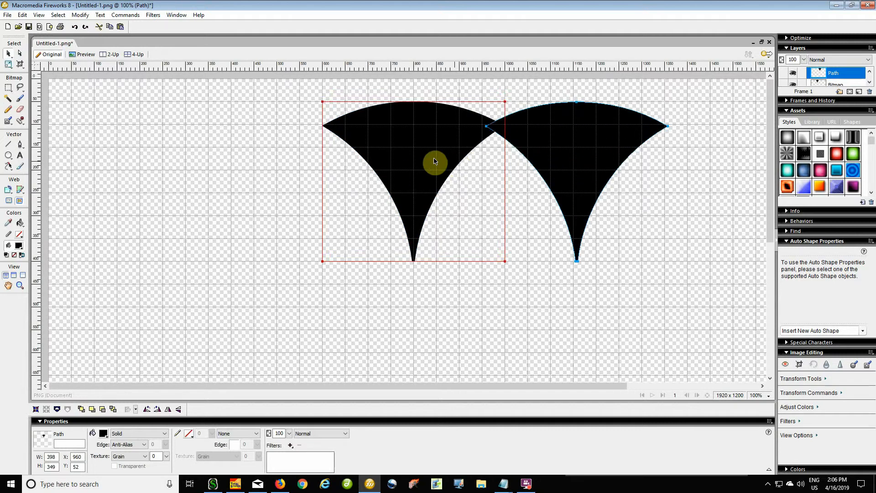
left_click(418, 161)
key("Delete")
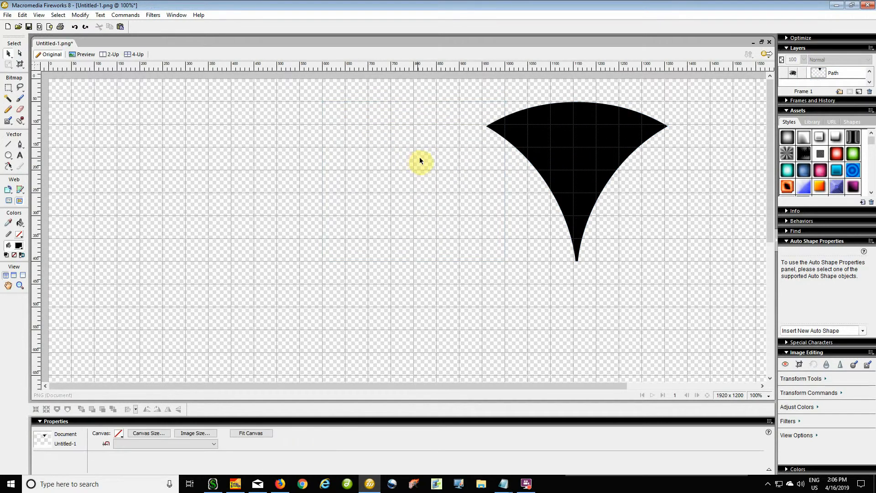
left_click_drag(588, 150, 433, 147)
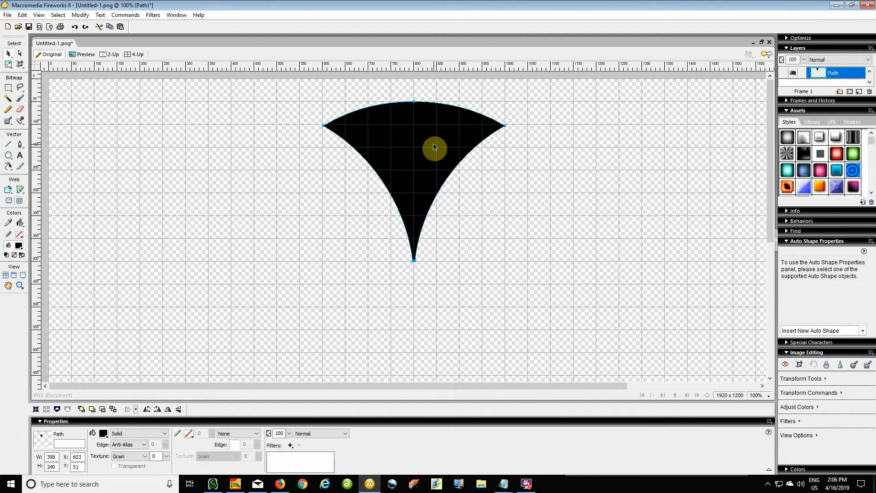
- Paste a copy of the fan path in place and fill it with solid grey
key("ctrl+v")
left_click(104, 435)
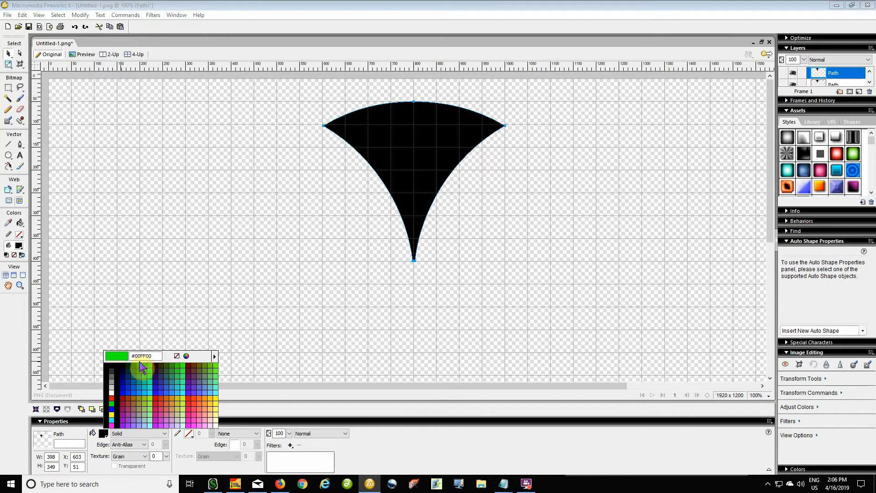
left_click(114, 377)
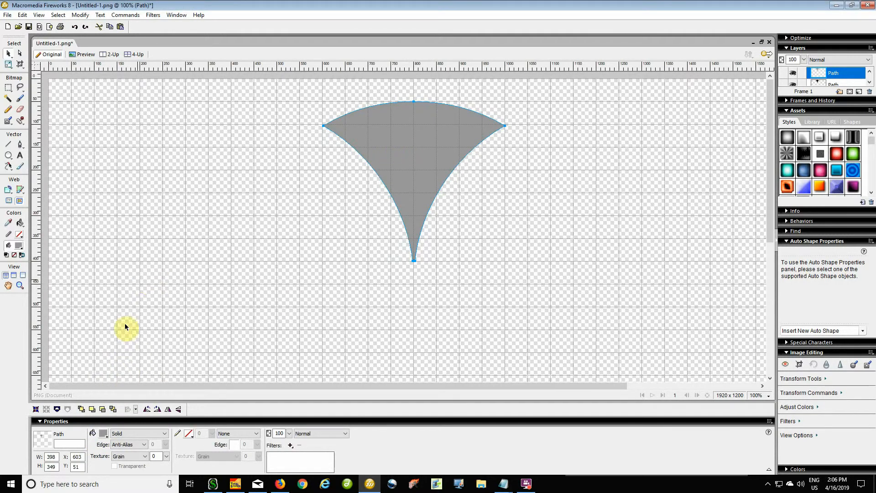
- Resize the grey fan proportionally to a height of 250 pixels and move it up inside the black fan to about Y 77
key("ctrl+shift+t")
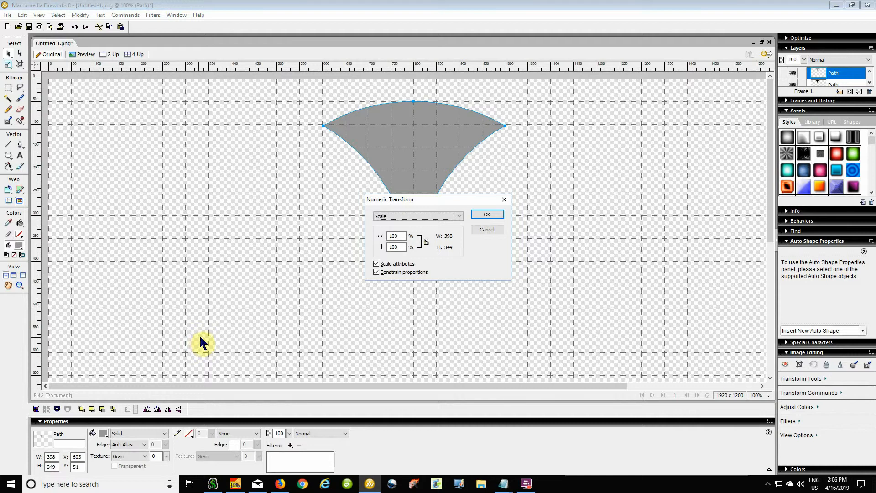
left_click(431, 215)
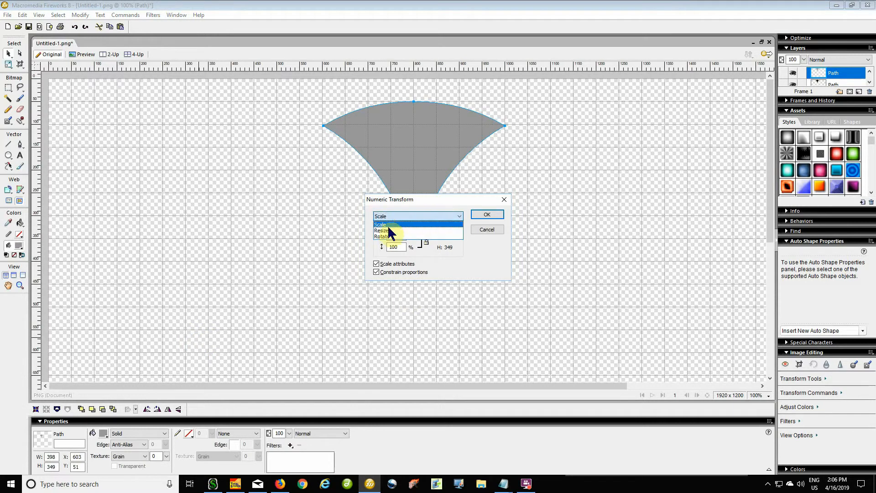
left_click(385, 229)
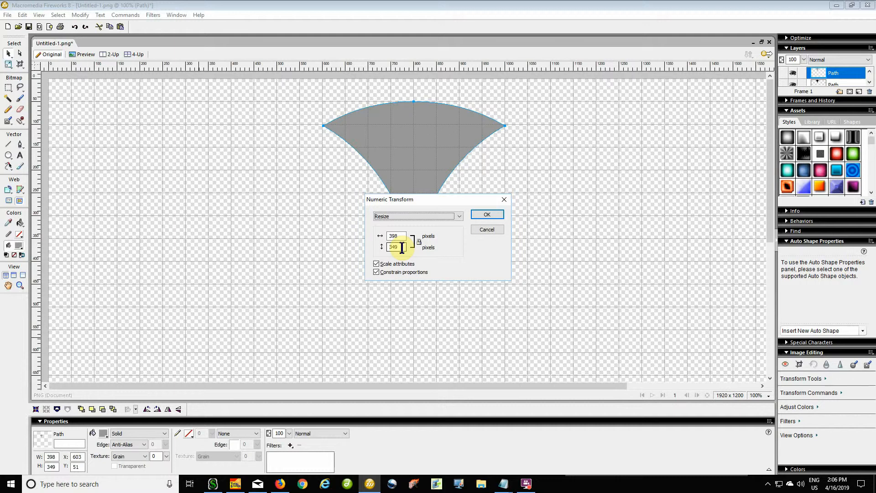
left_click_drag(401, 248, 368, 248)
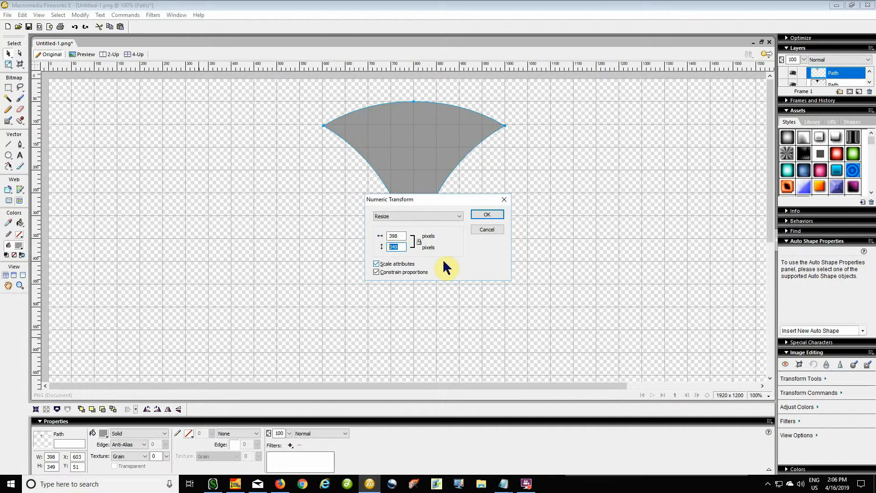
type("250")
left_click(492, 214)
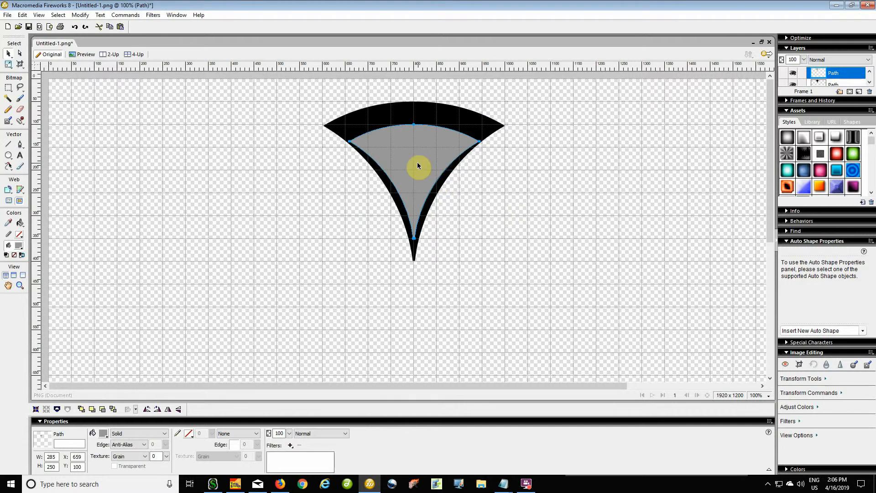
left_click_drag(417, 162, 417, 152)
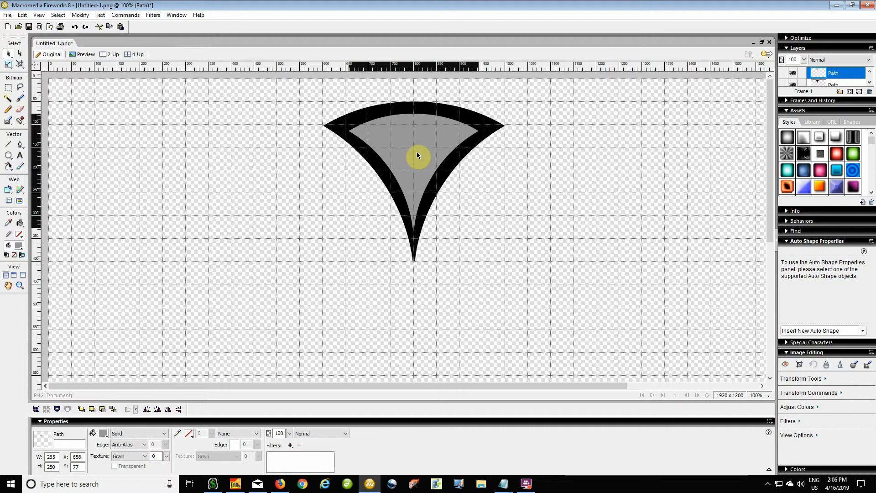
left_click_drag(417, 156, 417, 156)
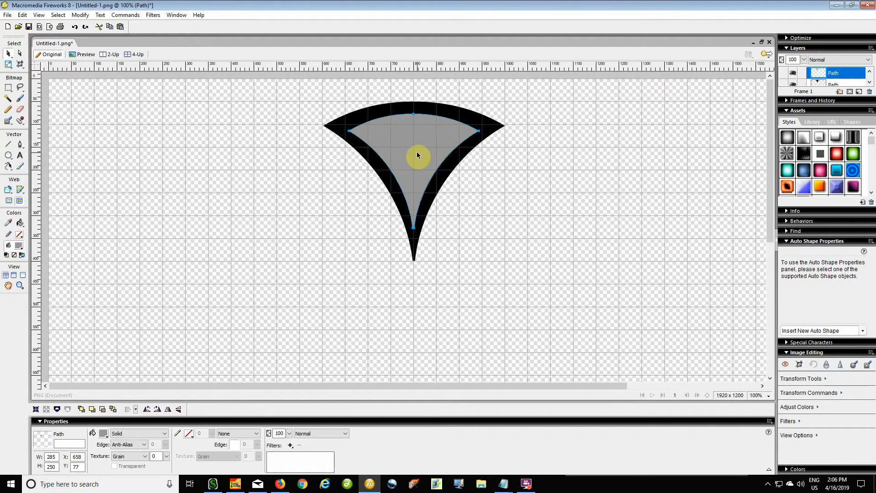
- Centre the grey and black fans on a common vertical axis and group them
left_click_drag(554, 108, 284, 248)
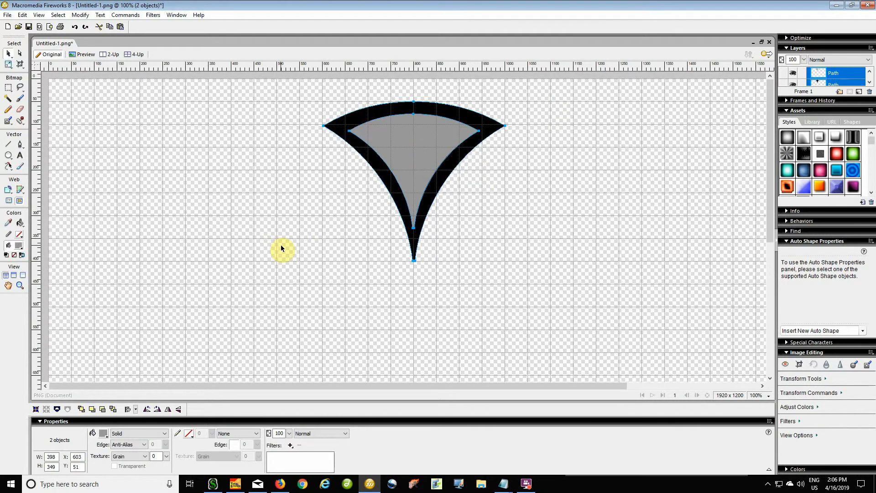
key("ctrl+alt+2")
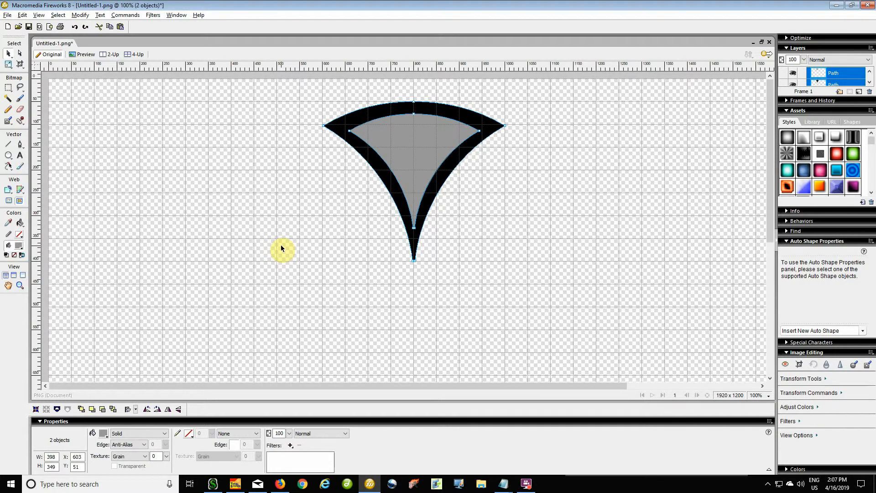
key("ctrl+g")
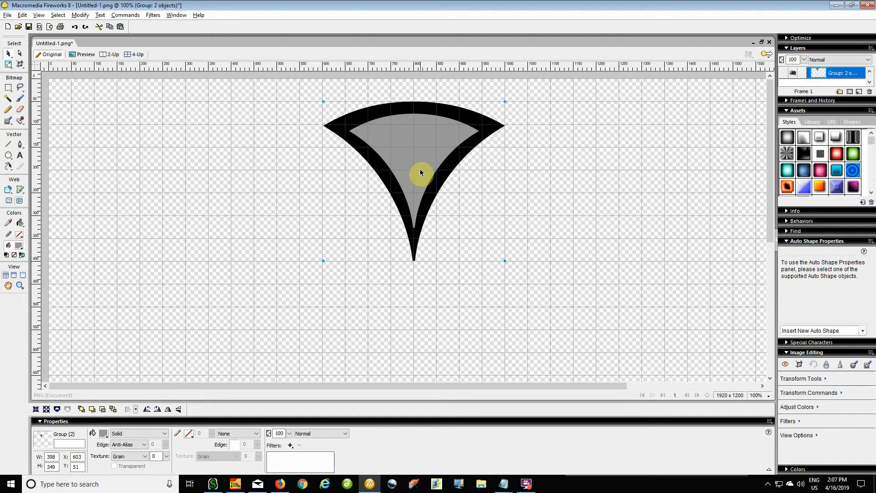
- Paste a copy of the fan group in place and rotate it about 15 degrees clockwise with Free Rotate
key("ctrl+v")
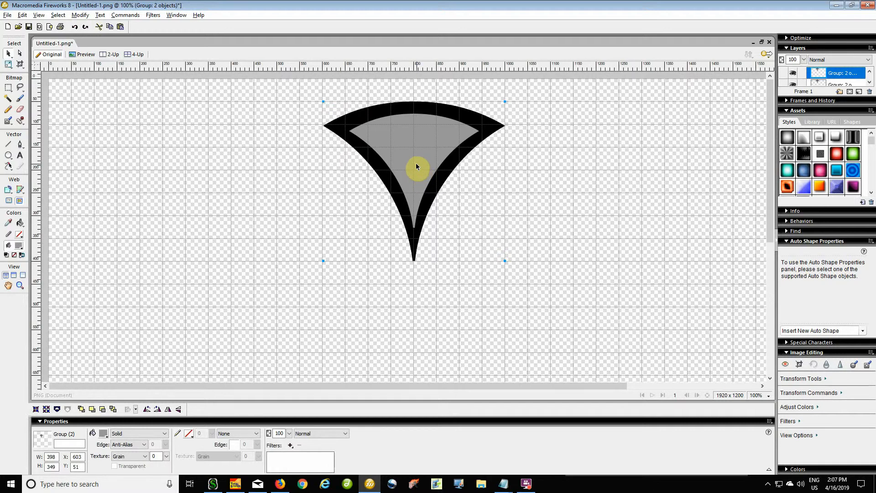
left_click(806, 376)
left_click(801, 401)
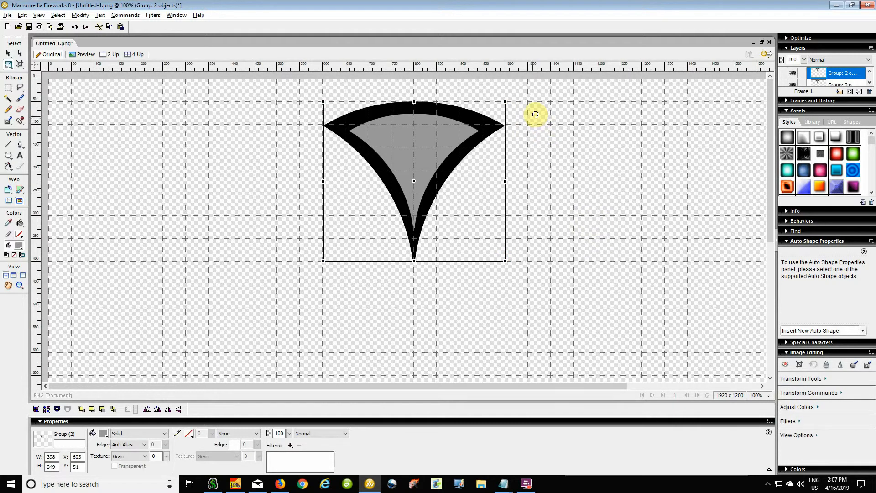
left_click_drag(534, 112, 559, 132)
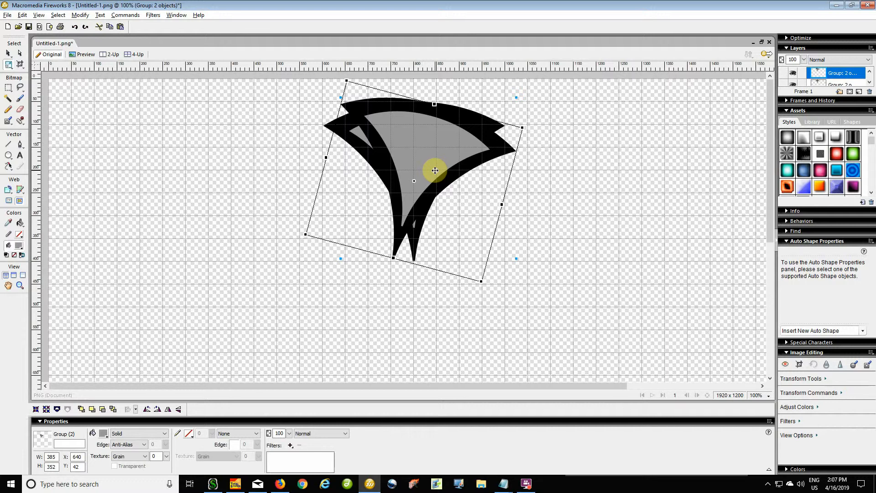
- Paste a second copy of the upright fan group and rotate it about 15 degrees counterclockwise
key("ctrl+v")
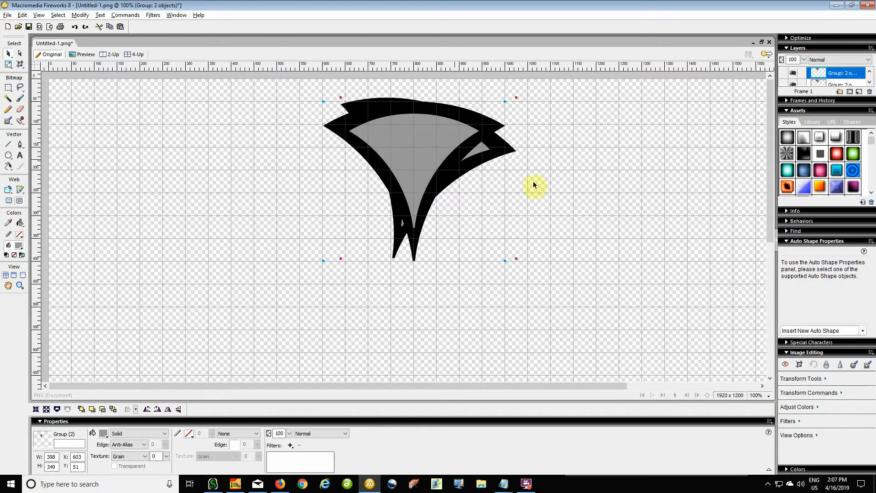
left_click(800, 379)
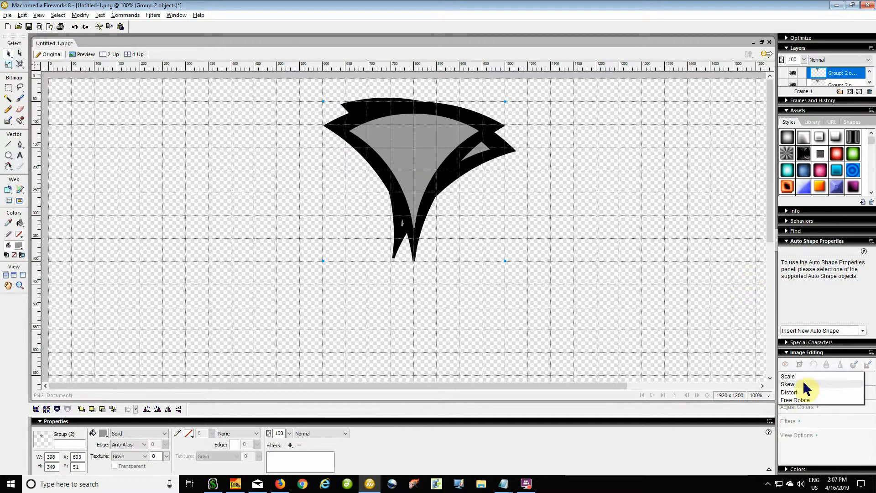
left_click(795, 401)
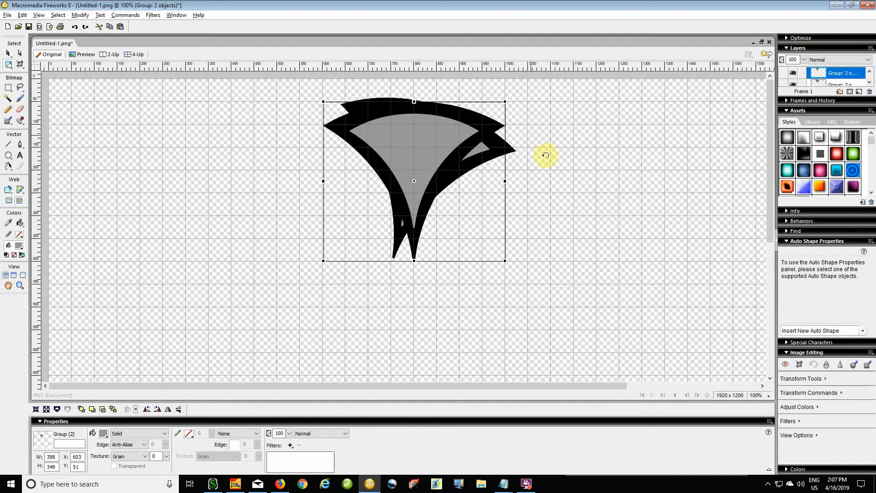
left_click_drag(552, 175, 552, 152)
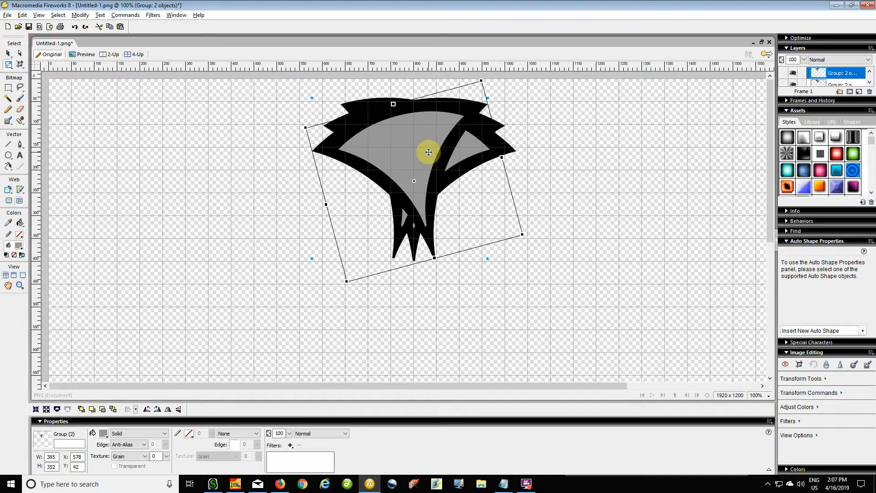
- Paste another upright copy of the fan group and rotate it about 30 degrees counterclockwise
key("Escape")
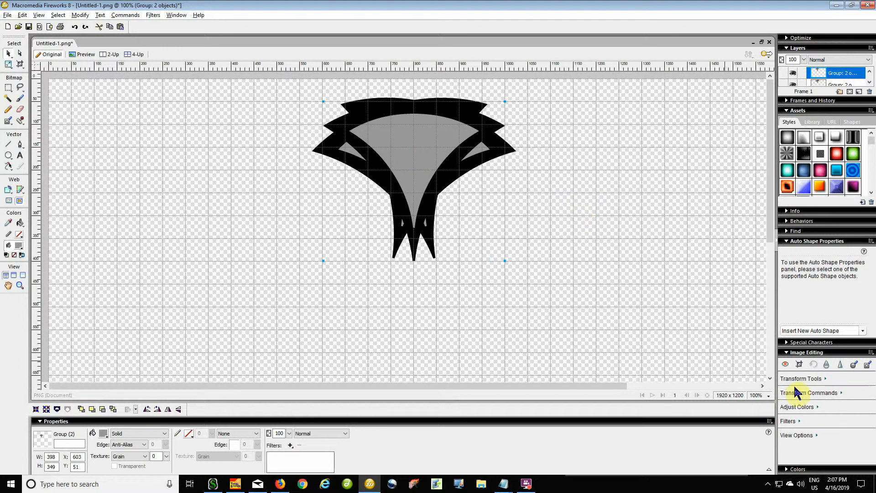
left_click(815, 381)
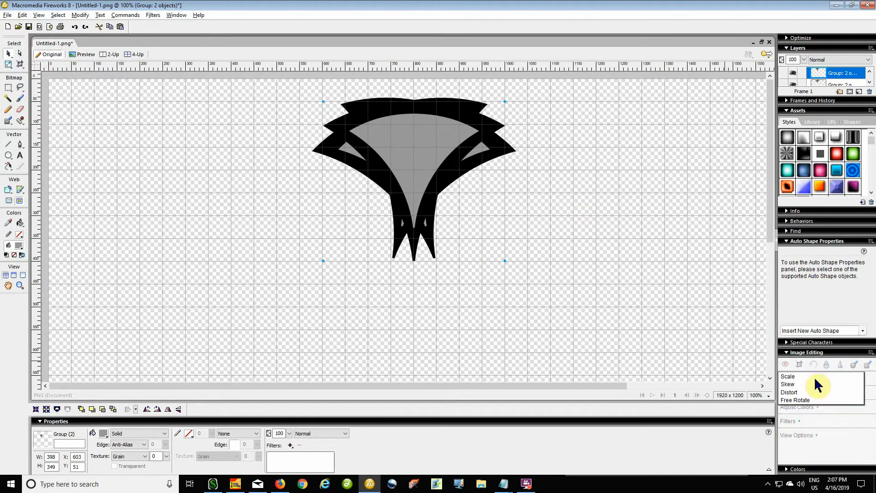
left_click(796, 400)
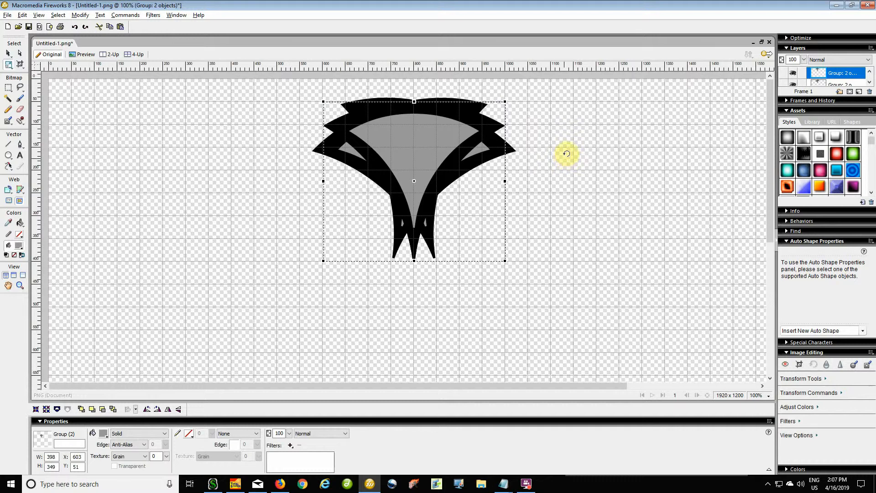
left_click_drag(567, 153, 533, 103)
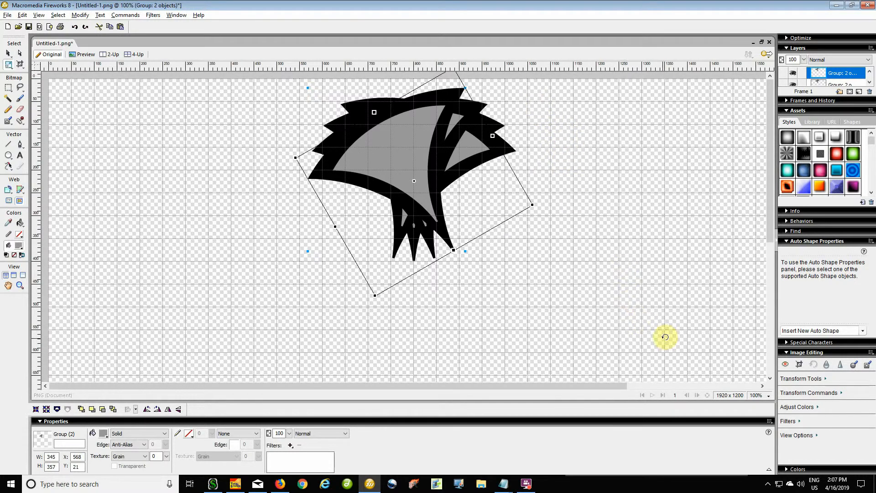
- Paste one more upright copy of the fan group in place and rotate it about 30 degrees clockwise with Free Rotate
key("Escape")
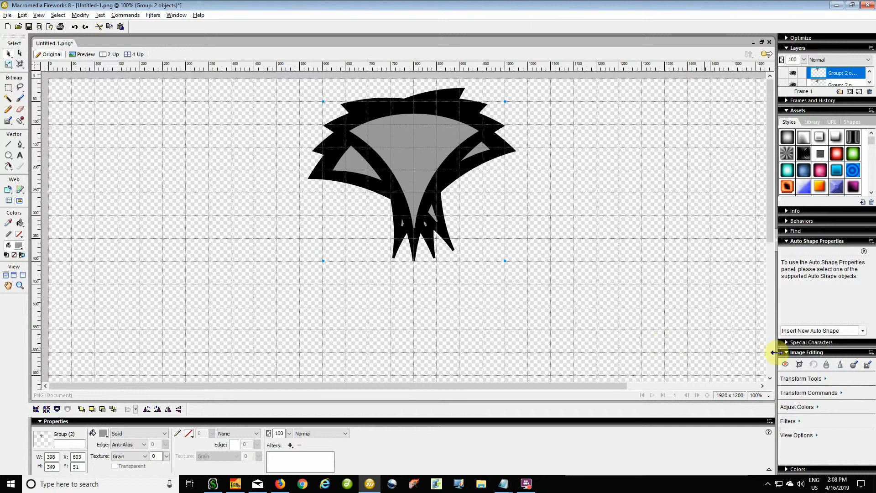
left_click(803, 384)
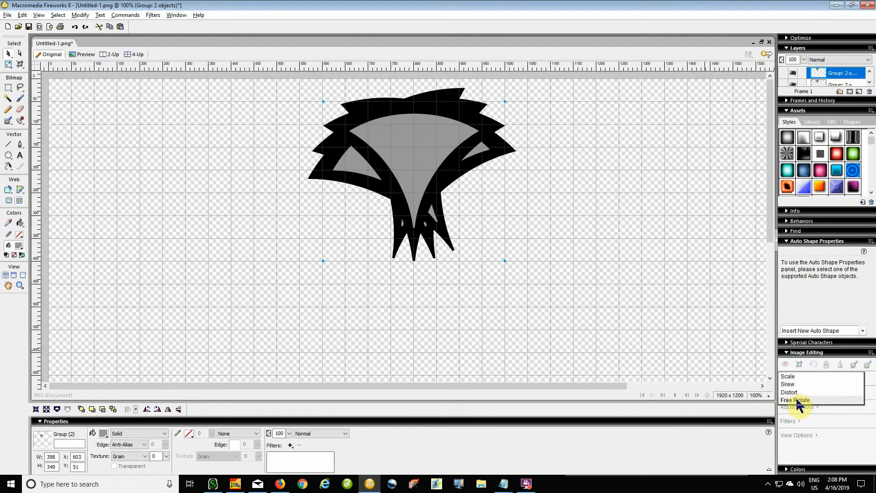
left_click(802, 398)
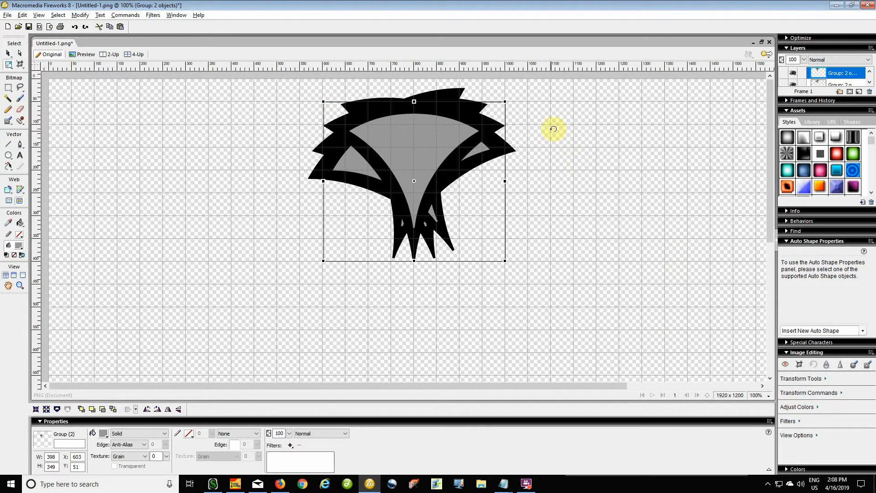
left_click_drag(557, 134, 574, 187)
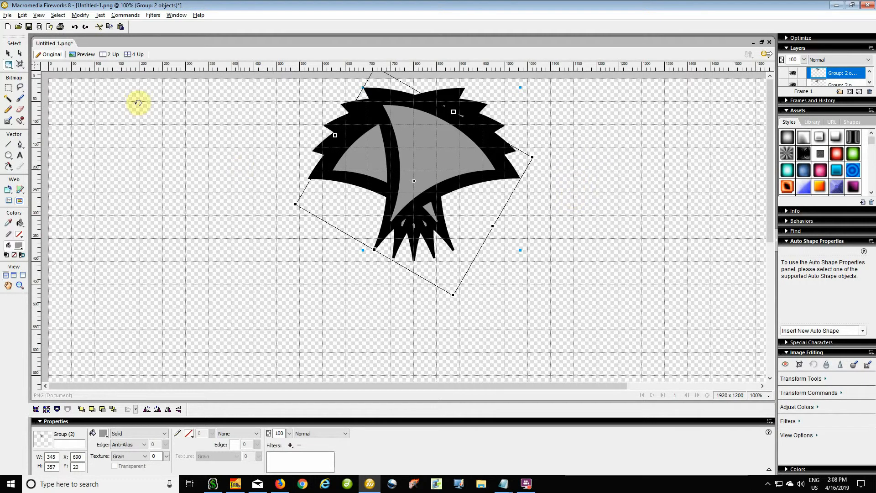
left_click(9, 53)
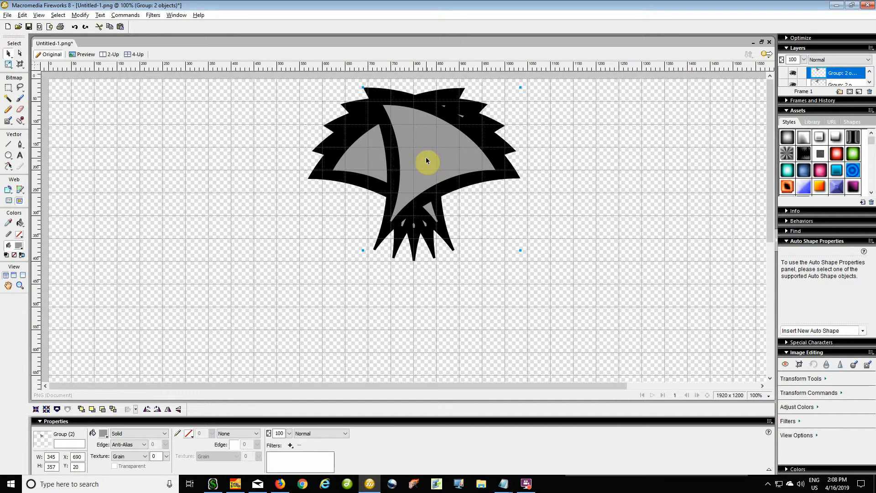
- Spread the five stacked fans apart across the canvas by tilt and bring the upright fan to the front
left_click_drag(431, 162, 635, 163)
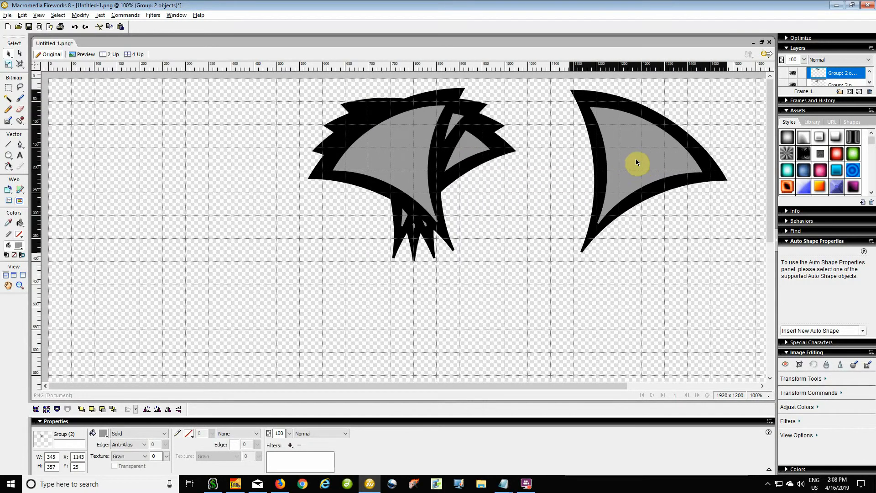
left_click_drag(384, 163, 172, 162)
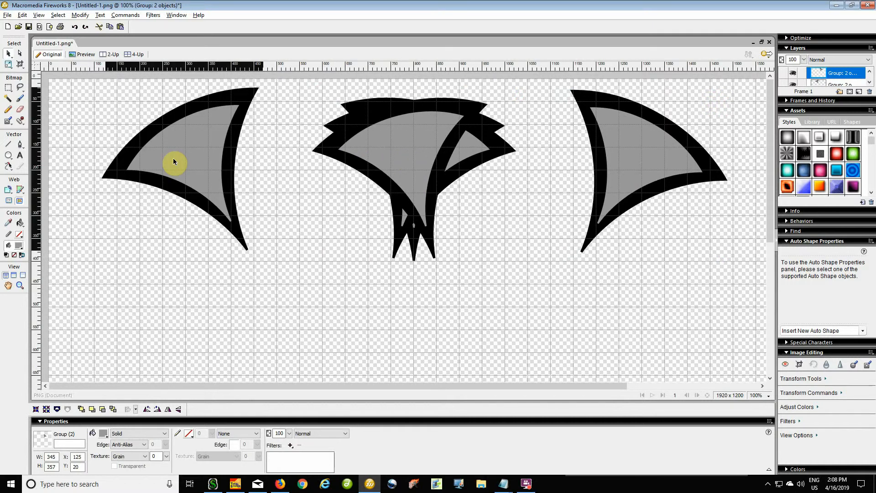
left_click_drag(418, 158, 319, 160)
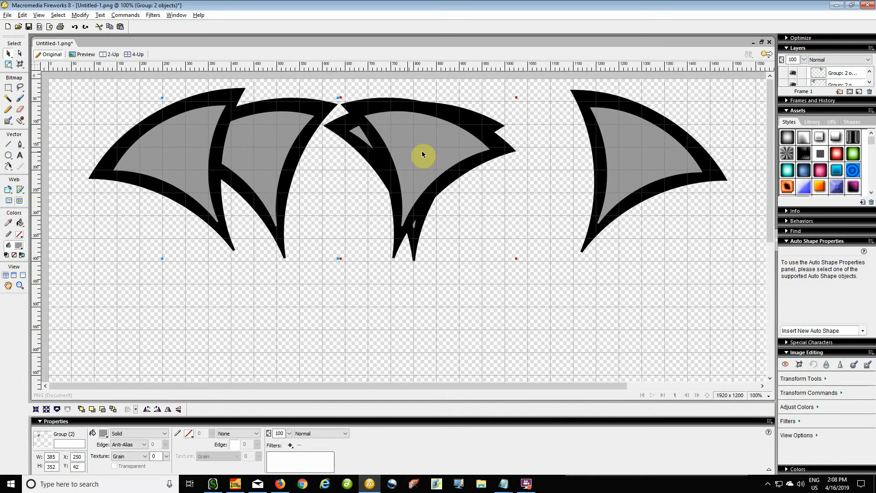
mouse_move(422, 152)
left_mouse_down()
mouse_move(524, 157)
mouse_move(426, 154)
left_mouse_up()
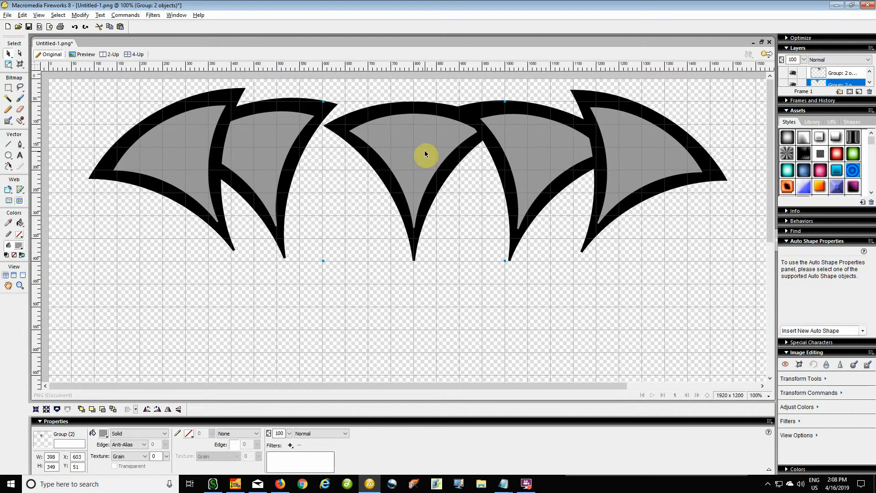
key("ctrl+shift+Up")
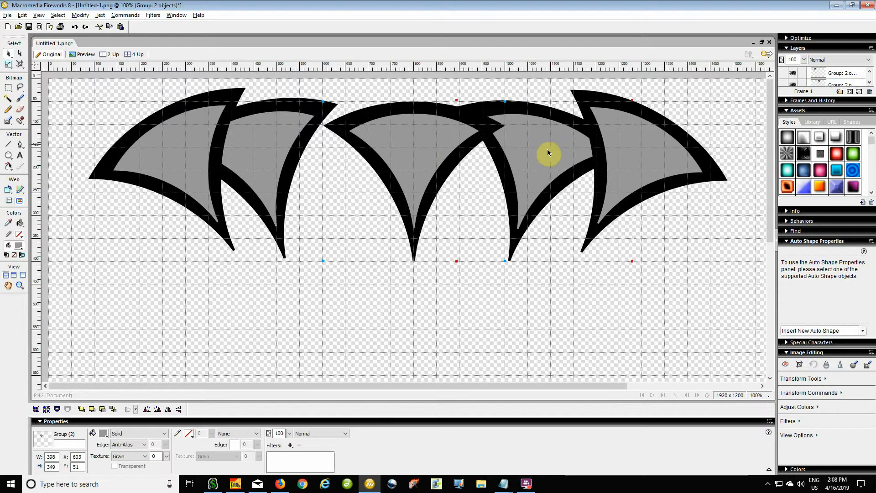
- Move the upright fan down to Y 251 and overlap the tilted fans symmetrically behind it, outer ones at X 380 and 878
left_click_drag(538, 167, 423, 207)
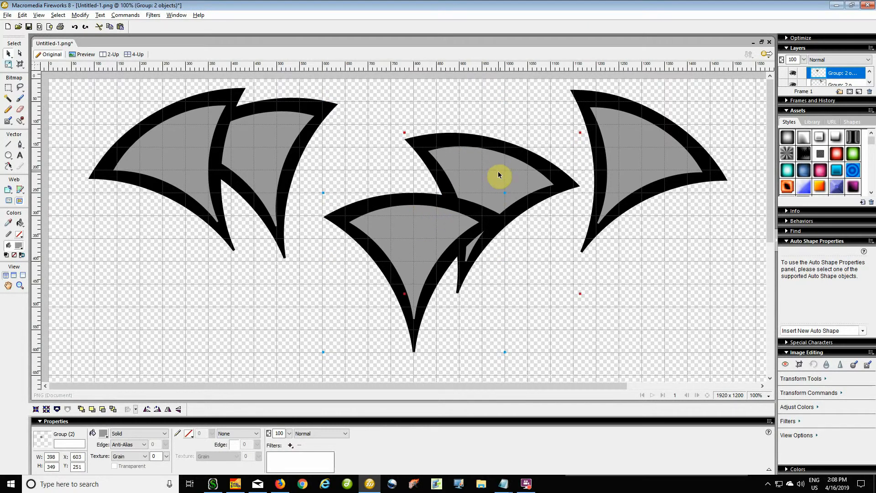
left_click_drag(499, 176, 475, 210)
left_click_drag(650, 159, 528, 211)
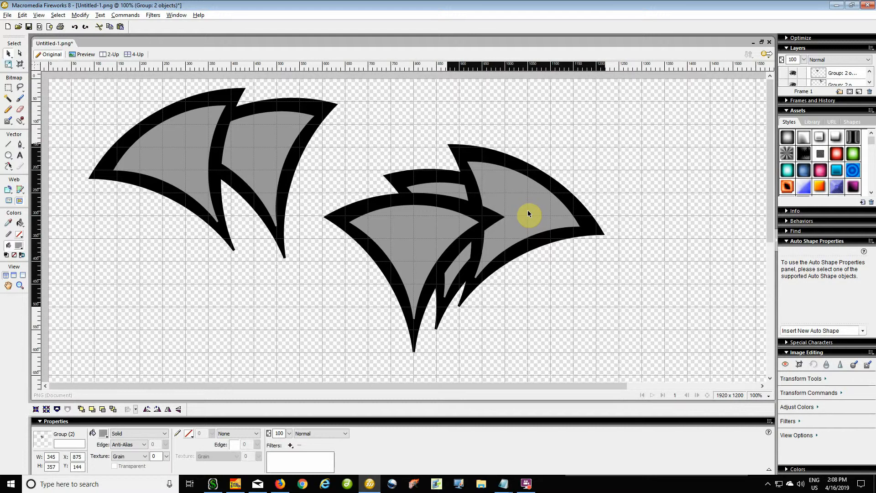
left_click_drag(528, 212, 528, 212)
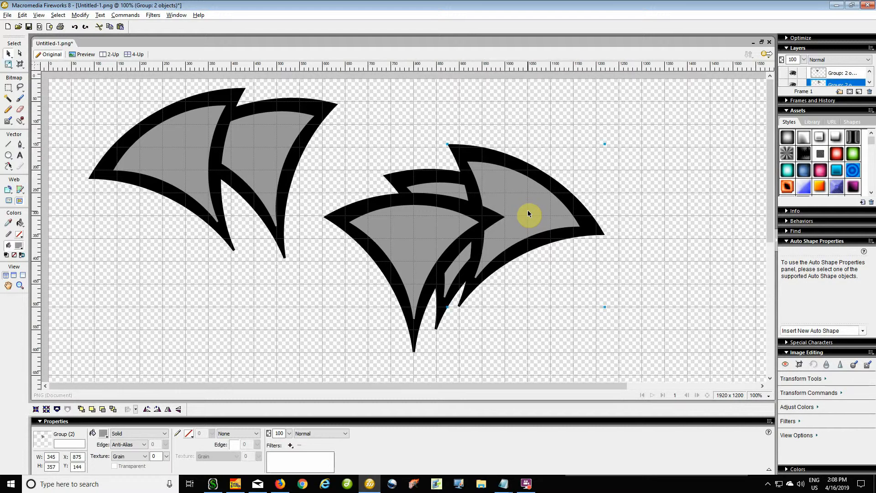
left_click_drag(267, 154, 375, 225)
left_click_drag(188, 162, 322, 219)
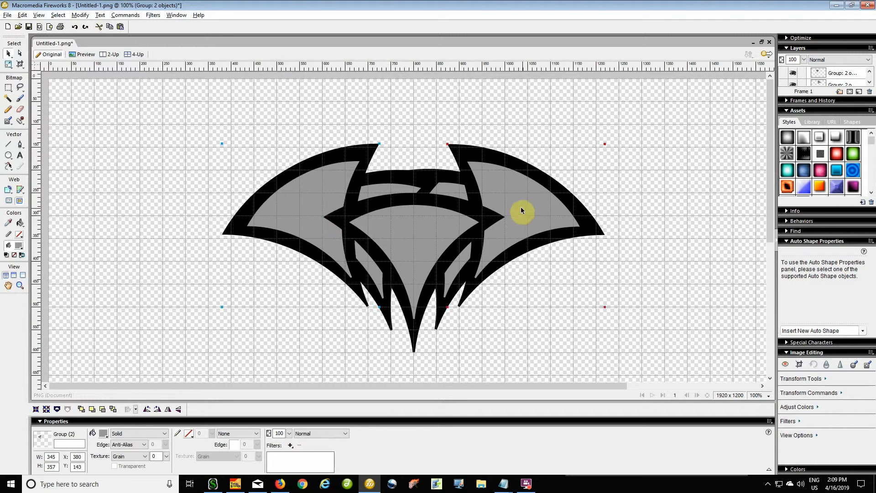
left_click_drag(523, 221, 524, 220)
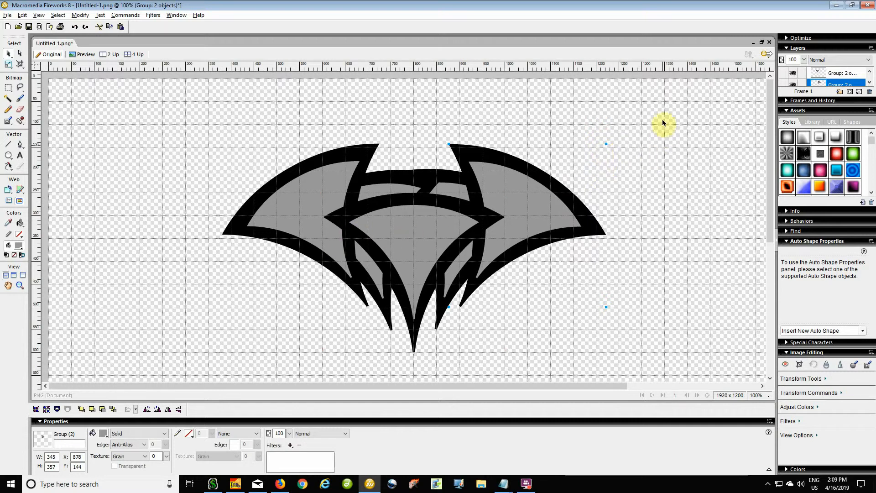
- Ungroup all five fan groups into their separate black and grey paths
left_click_drag(661, 124, 186, 310)
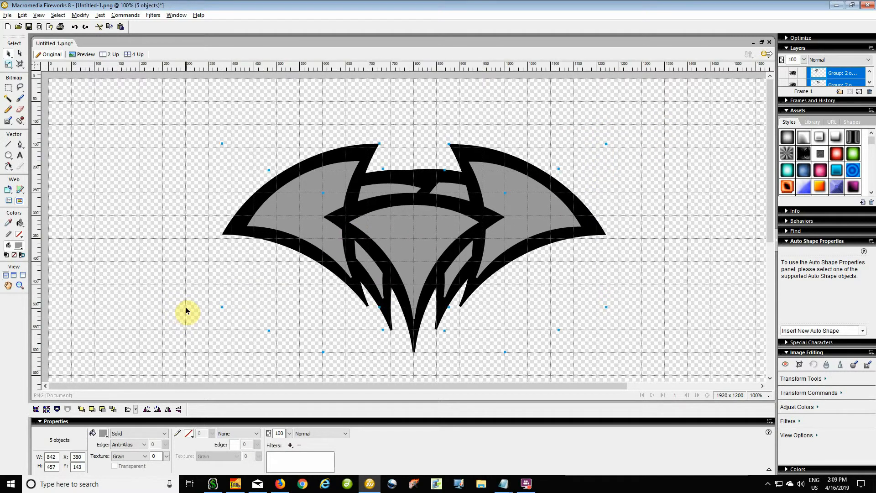
key("ctrl+shift+g")
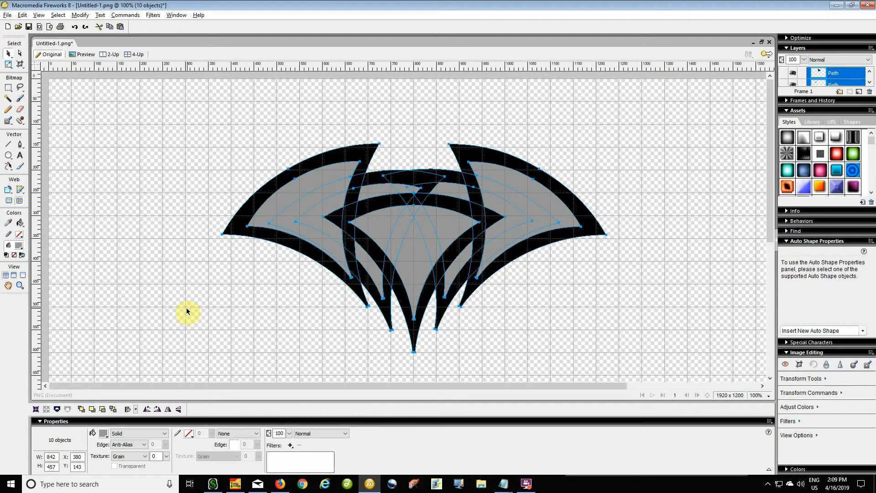
left_click(172, 289)
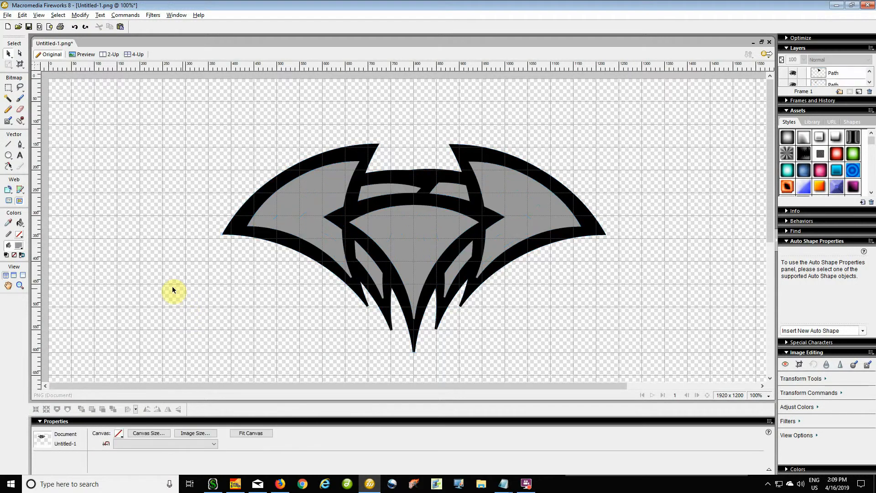
- Group the five grey inner fan paths and flatten the group into a bitmap
left_click(310, 197)
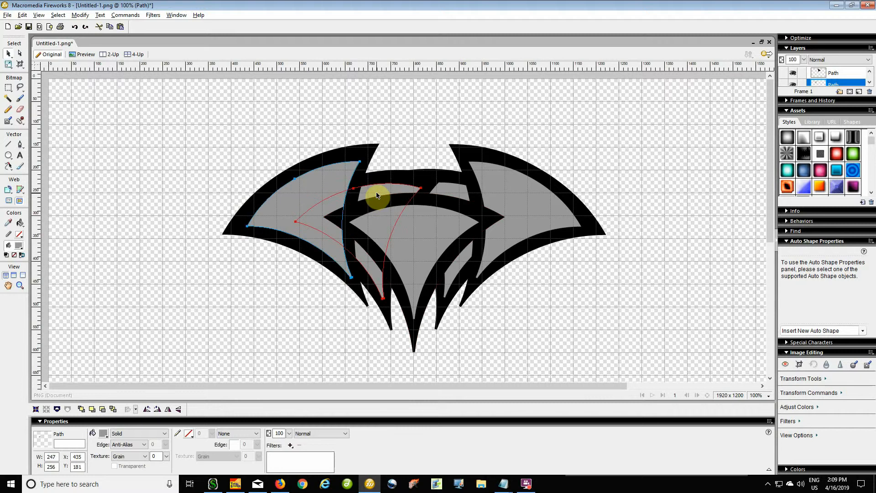
left_click(377, 196, "shift")
left_click(419, 235, "shift")
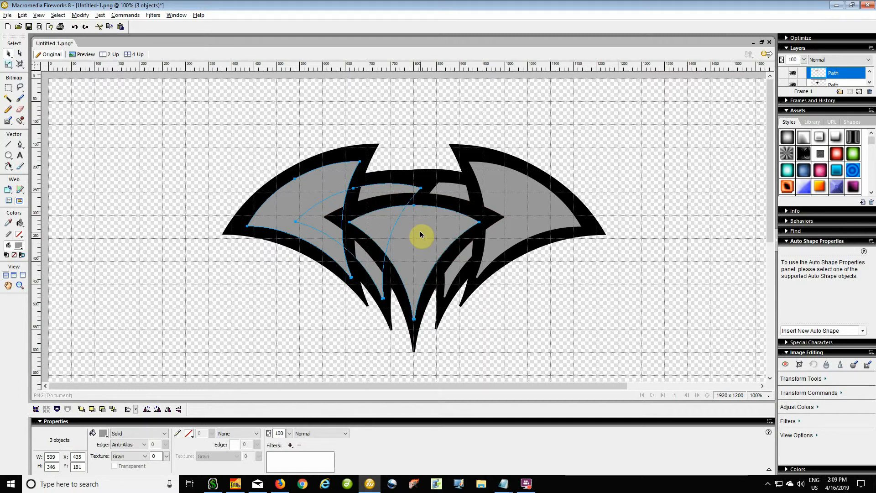
left_click(446, 203, "shift")
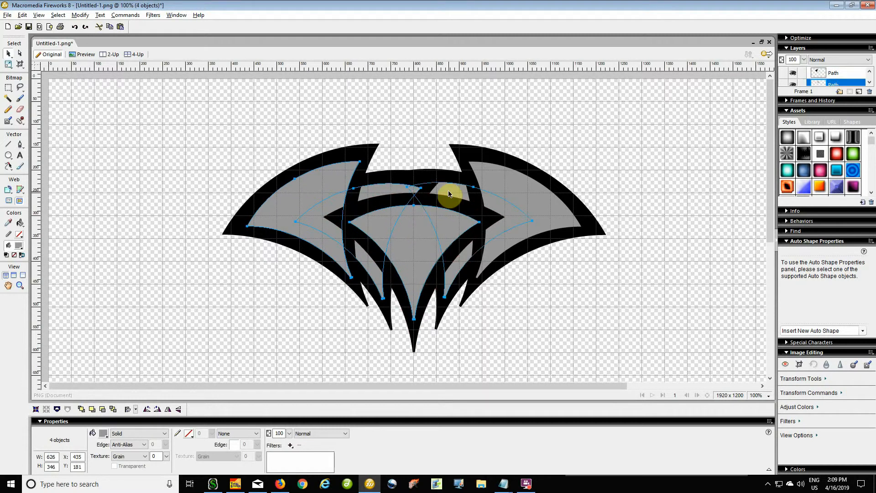
left_click(535, 197, "shift")
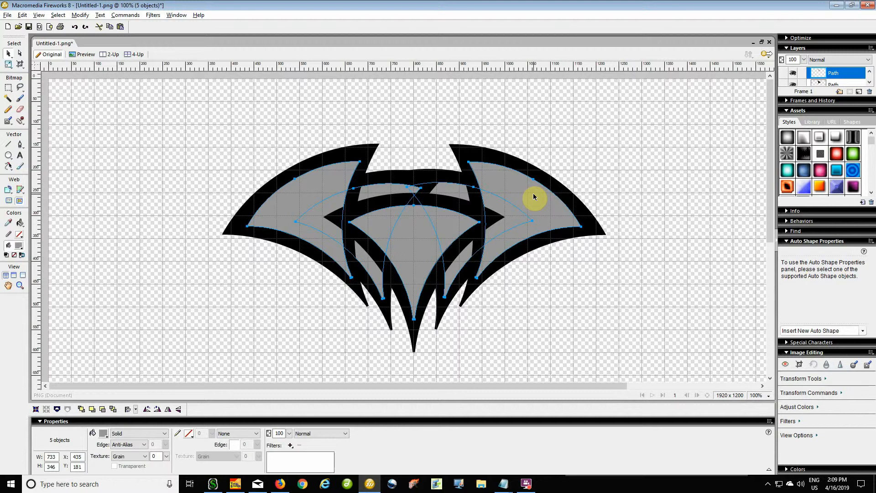
key("ctrl+g")
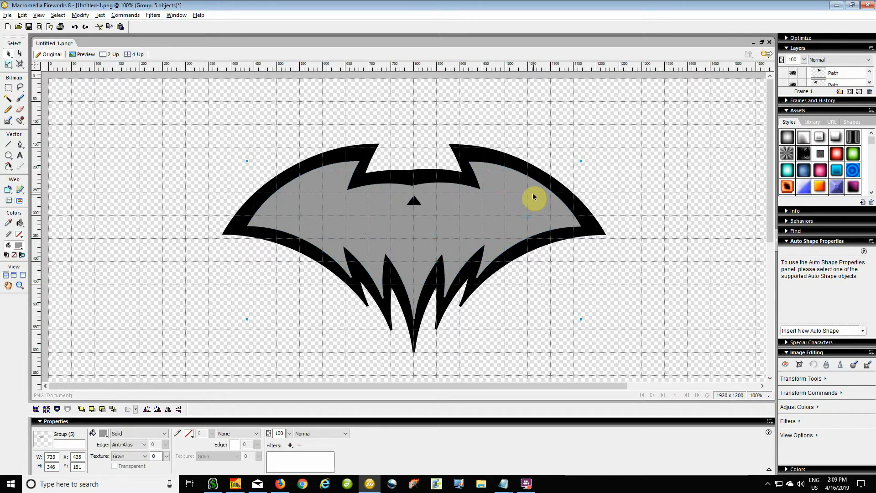
right_click(511, 201)
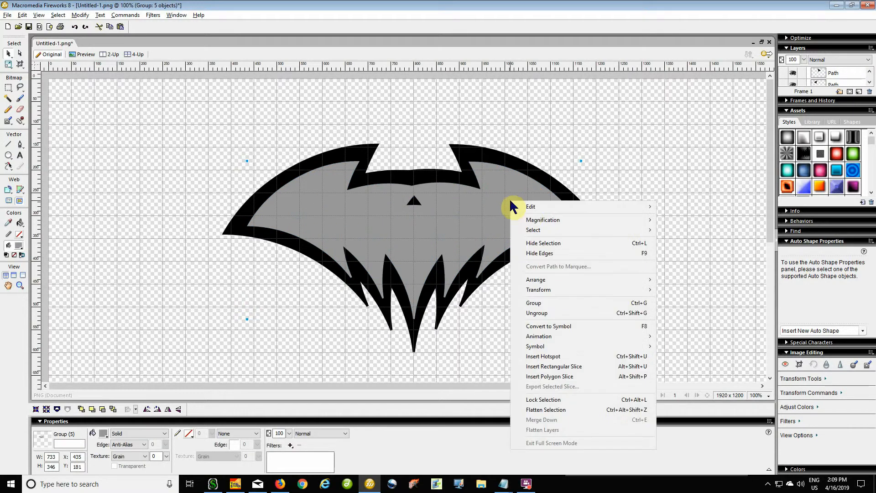
left_click(557, 410)
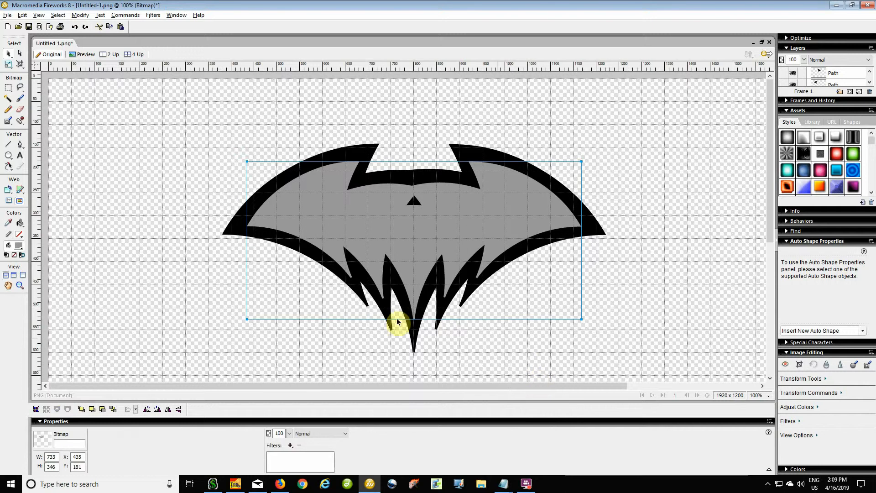
- Select the flattened grey area with the Magic Wand and convert the marquee to a path
left_click(8, 99)
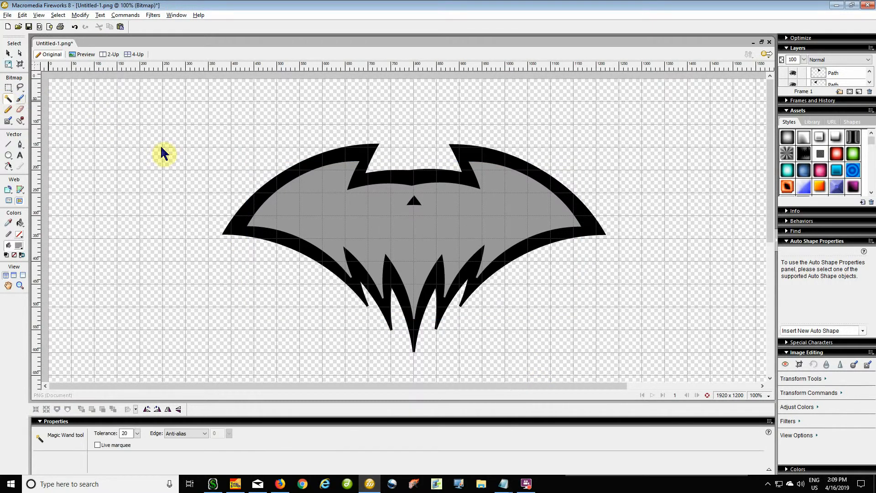
left_click(390, 229)
right_click(389, 228)
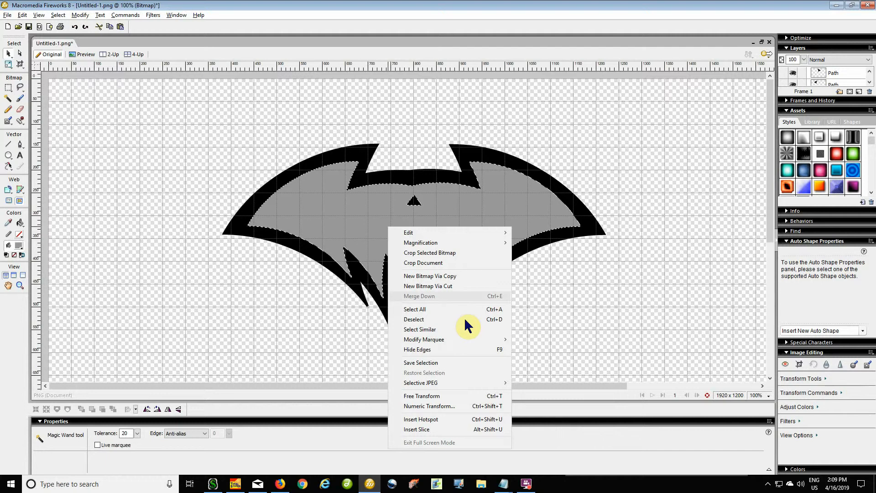
mouse_move(475, 345)
left_click(588, 406)
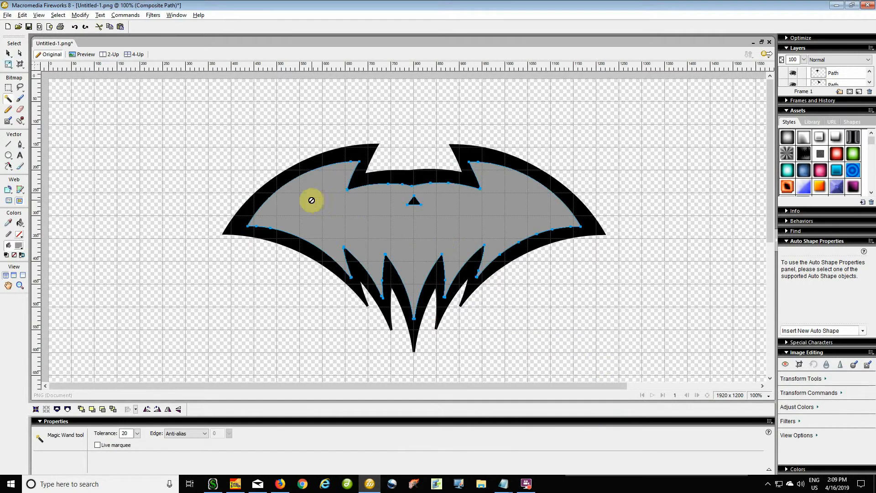
left_click(9, 55)
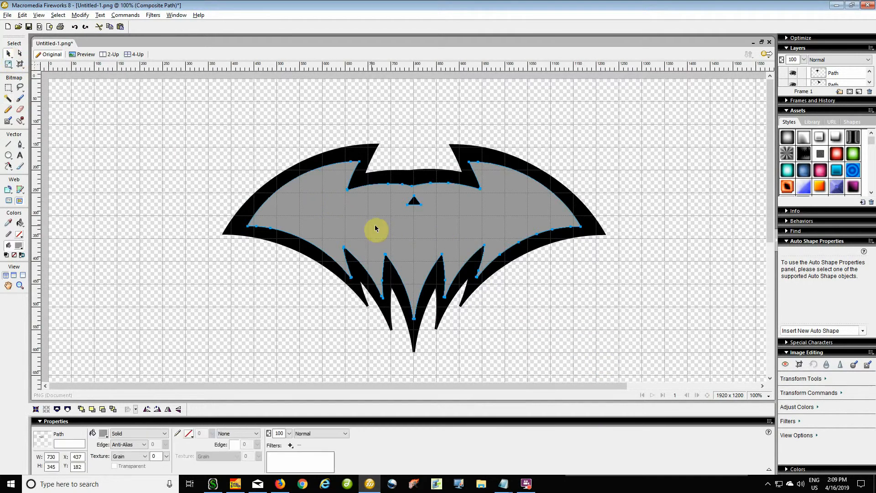
- Delete the leftover grey bitmap and move the new grey composite path off the black shape to about X 108, Y 344
left_click_drag(472, 221, 449, 222)
left_click_drag(570, 220, 684, 196)
key("Delete")
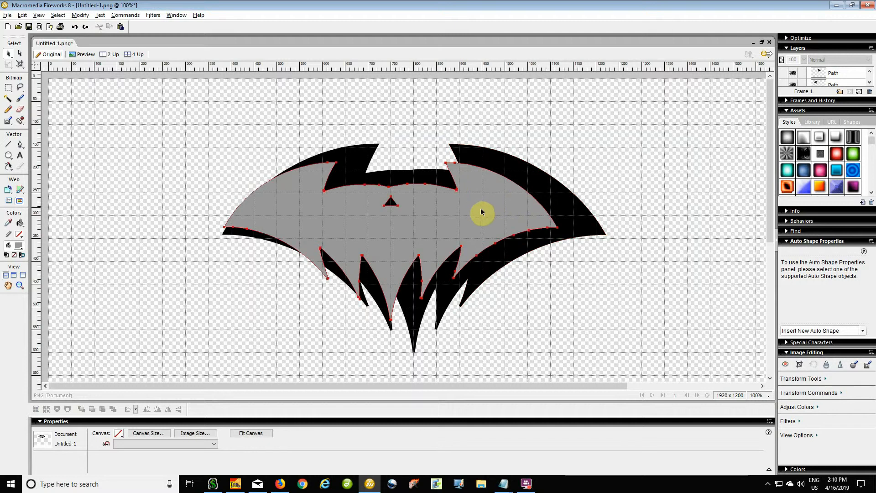
left_click_drag(537, 213, 411, 285)
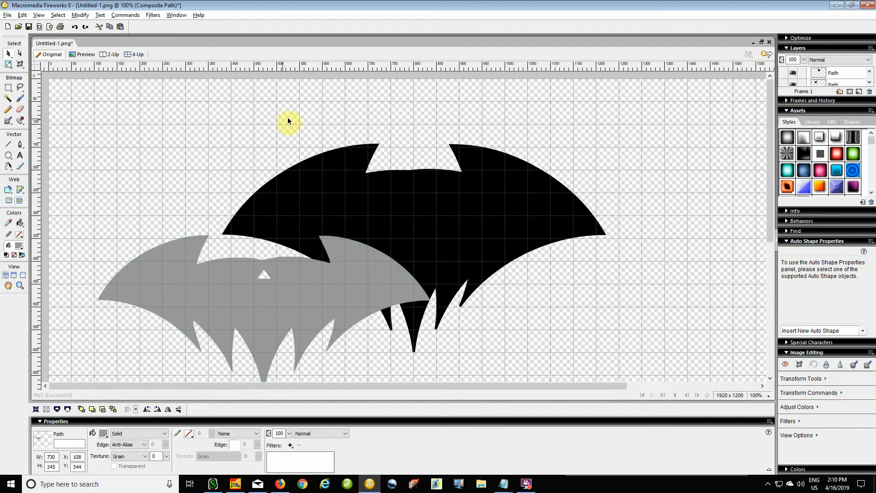
- Group the five black fan paths and flatten the group into a bitmap
left_click_drag(283, 119, 577, 215)
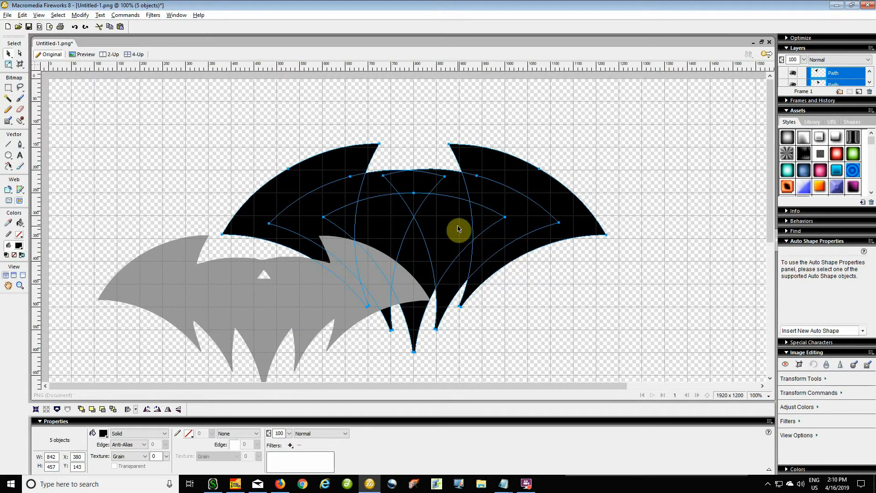
key("ctrl+g")
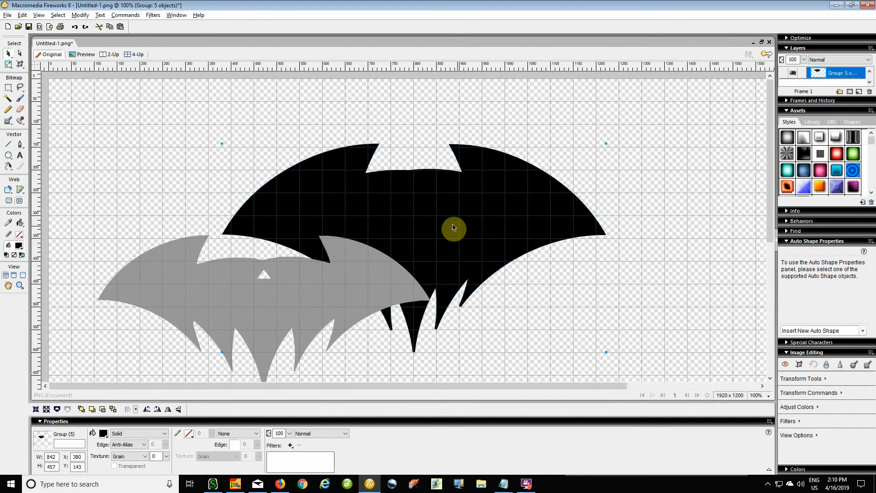
right_click(452, 224)
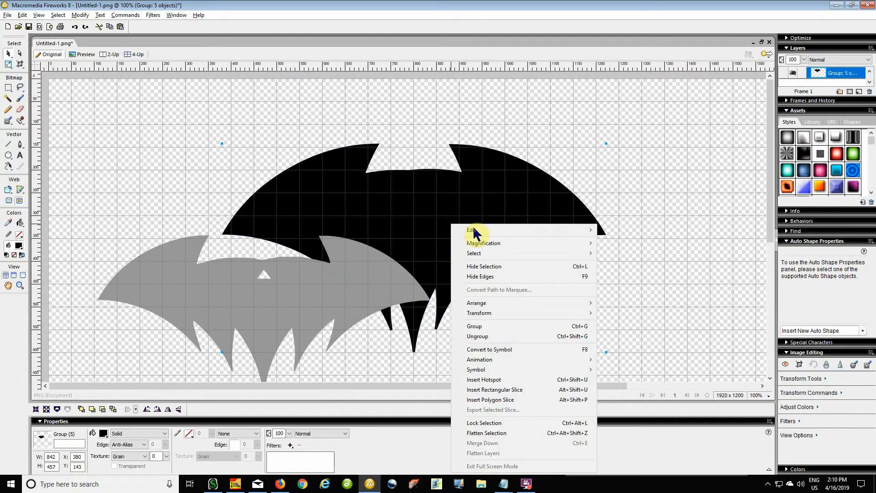
left_click(506, 433)
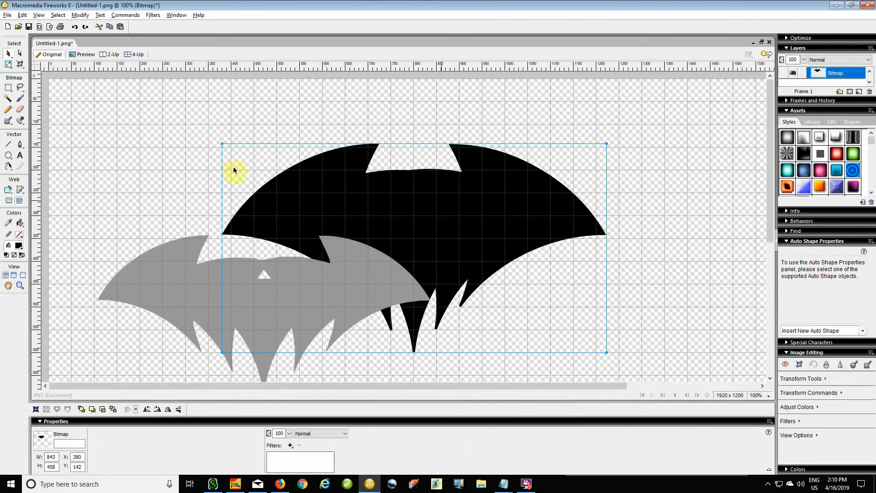
- Select the flattened black area with the Magic Wand and convert the marquee to a path
left_click(8, 98)
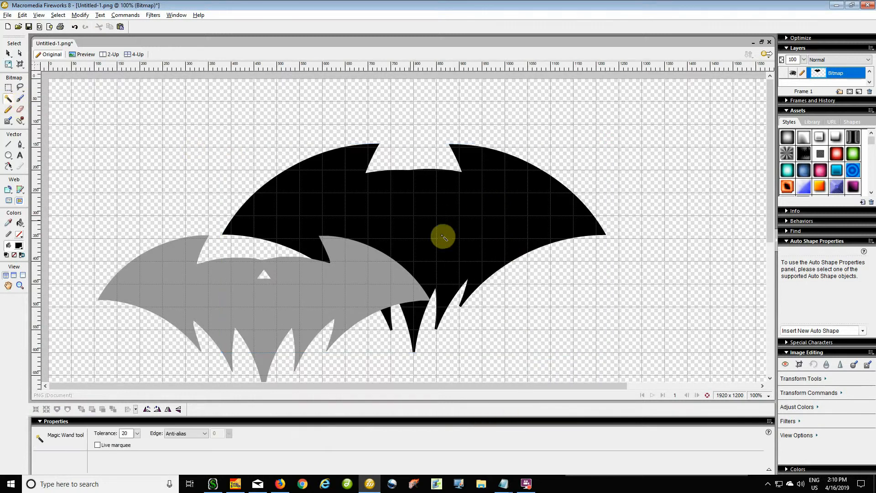
left_click(445, 226)
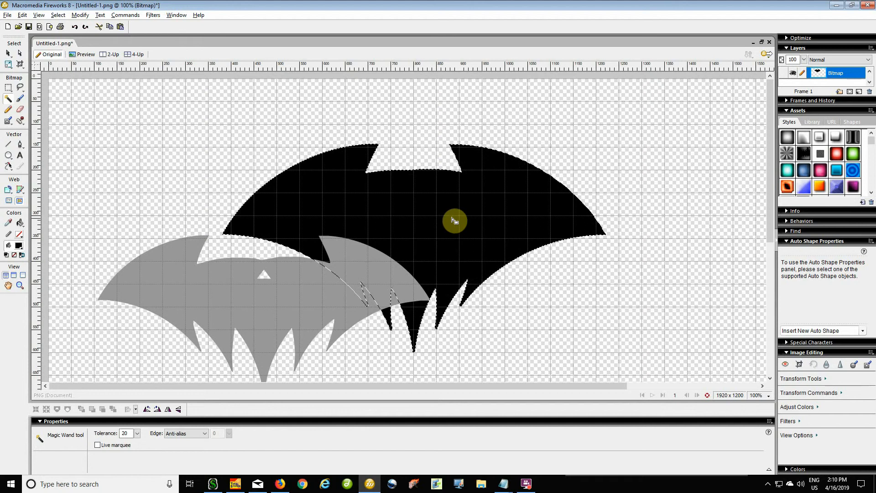
right_click(447, 216)
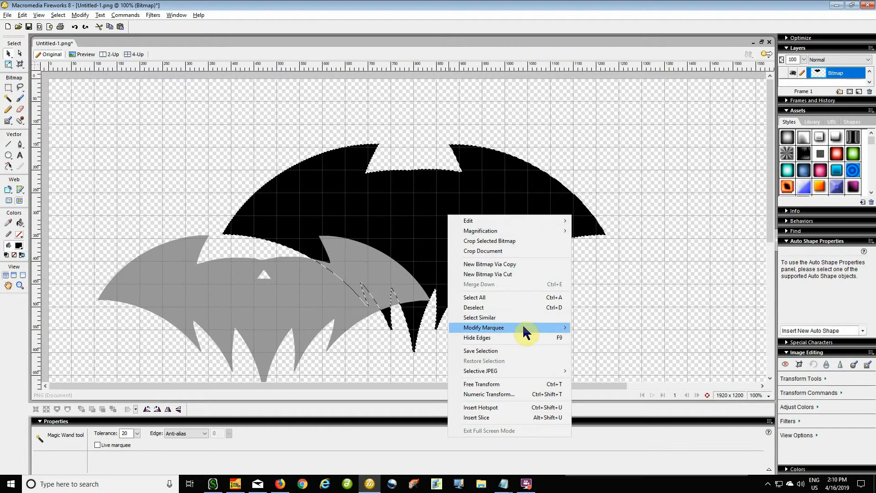
mouse_move(557, 333)
left_click(623, 398)
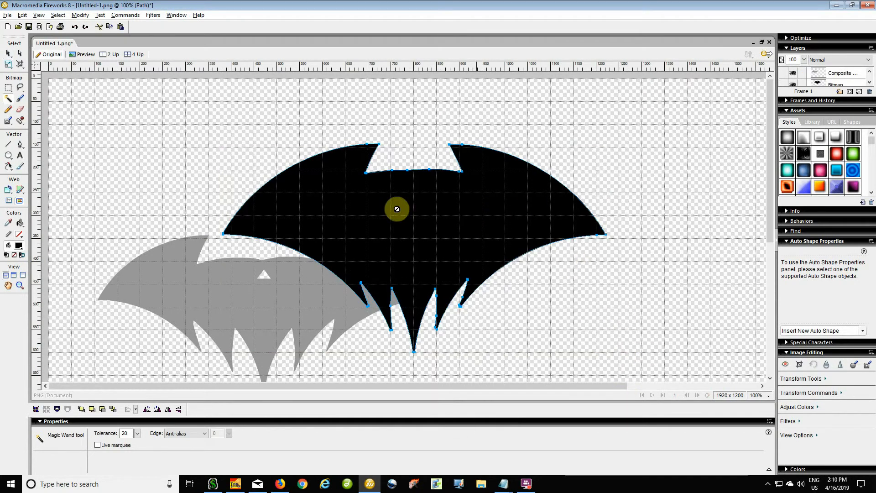
- Move the new black path to about X 241, Y 145 and delete the leftover black bitmap
left_click(7, 54)
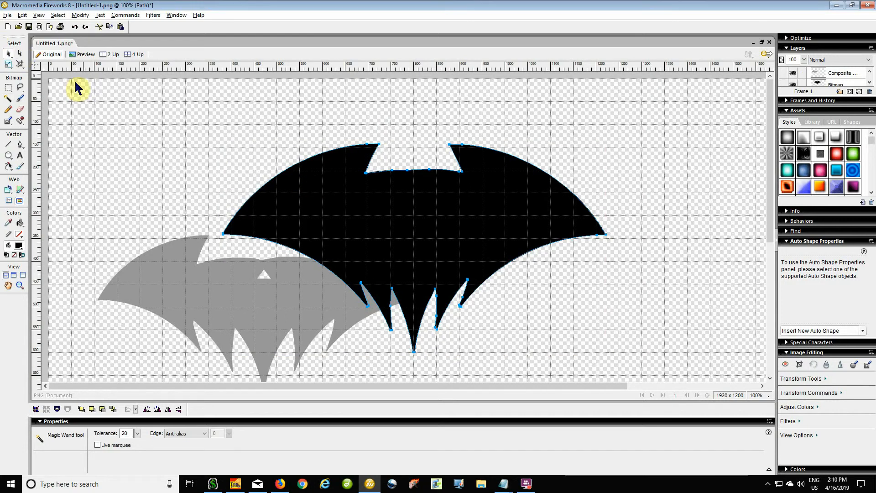
left_click_drag(496, 211, 432, 211)
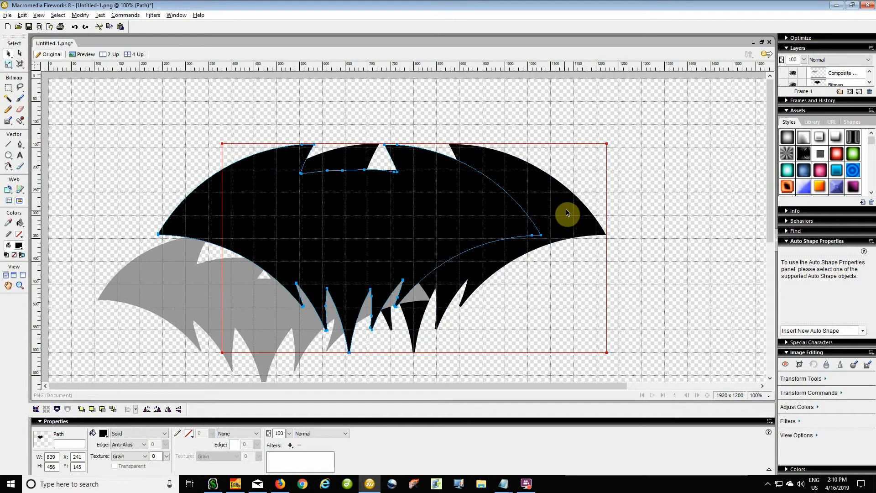
left_click(565, 213)
key("Delete")
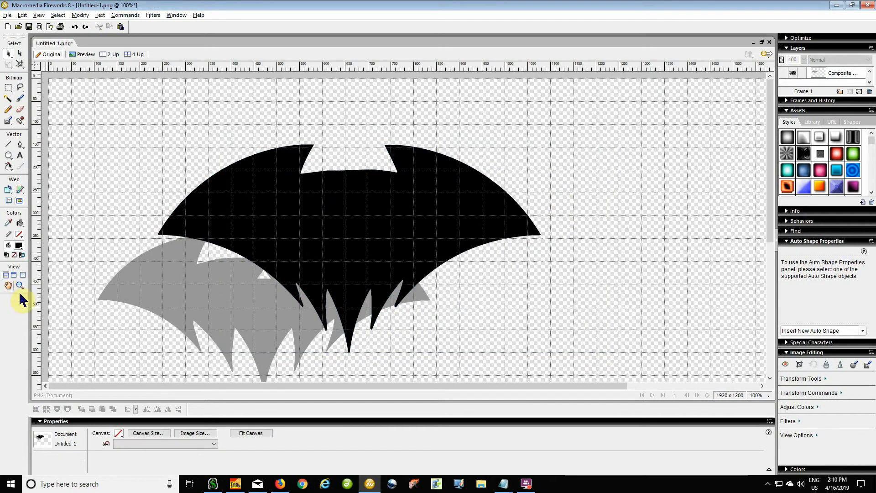
- Bring the grey composite path to the front and place it inside the black shape at about X 295, Y 177
left_click(182, 307)
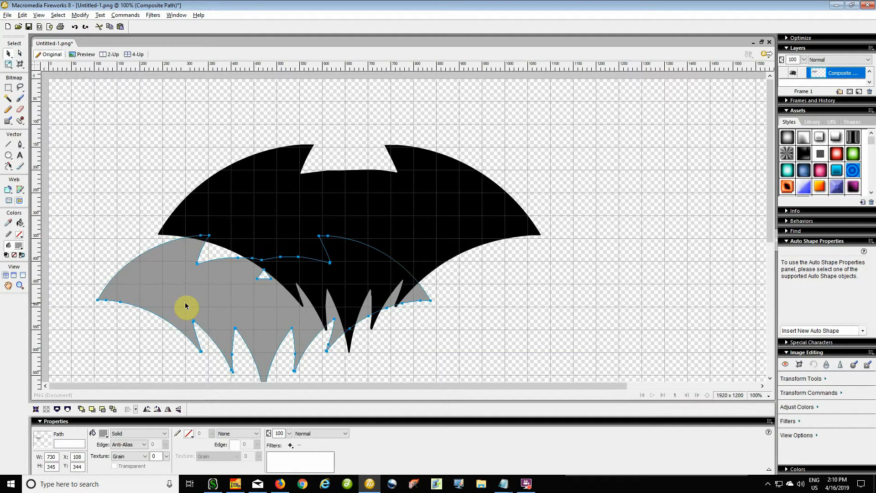
key("ctrl+shift+Up")
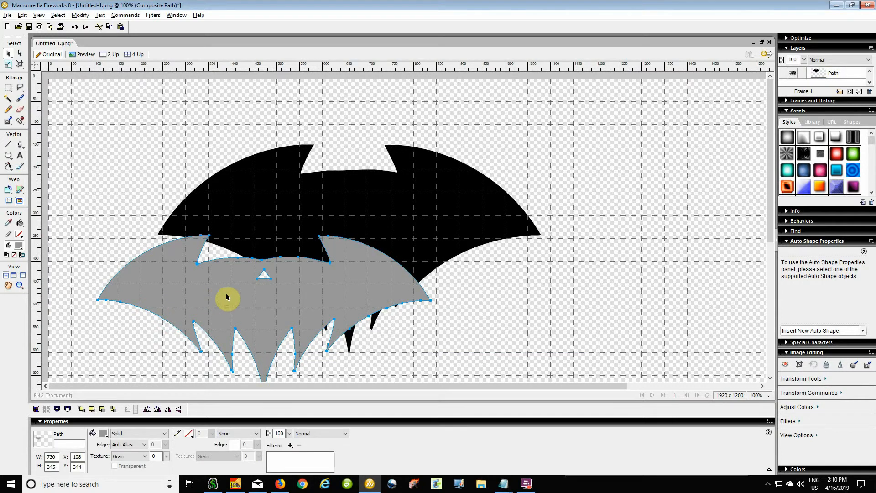
left_click_drag(227, 297, 303, 219)
key("ctrl+d")
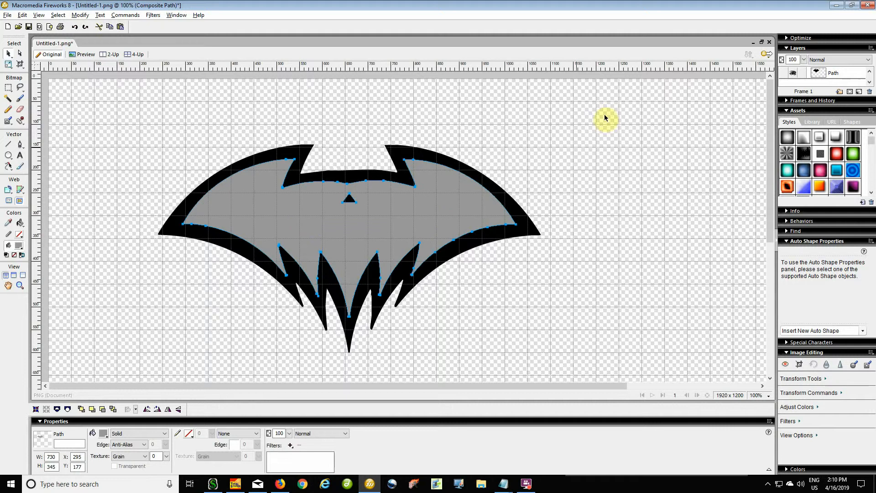
- Try to centre the grey path on the black path both horizontally and vertically
left_click_drag(610, 107, 110, 318)
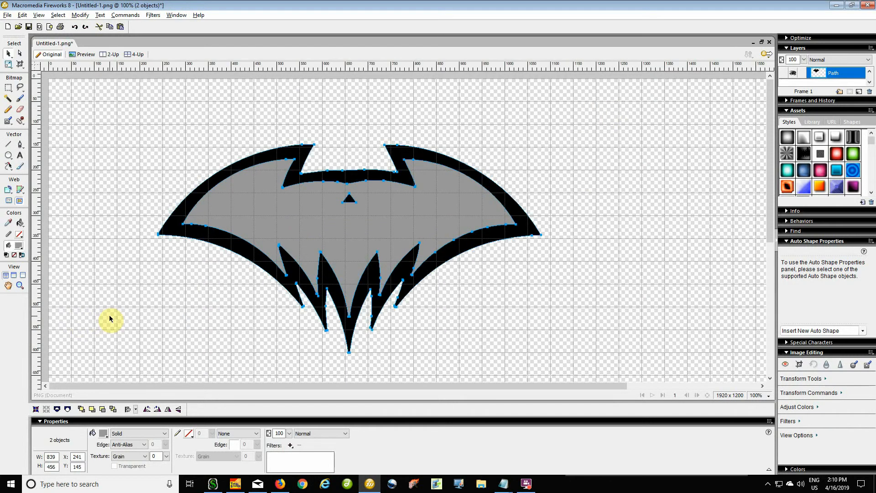
key("a")
key("v")
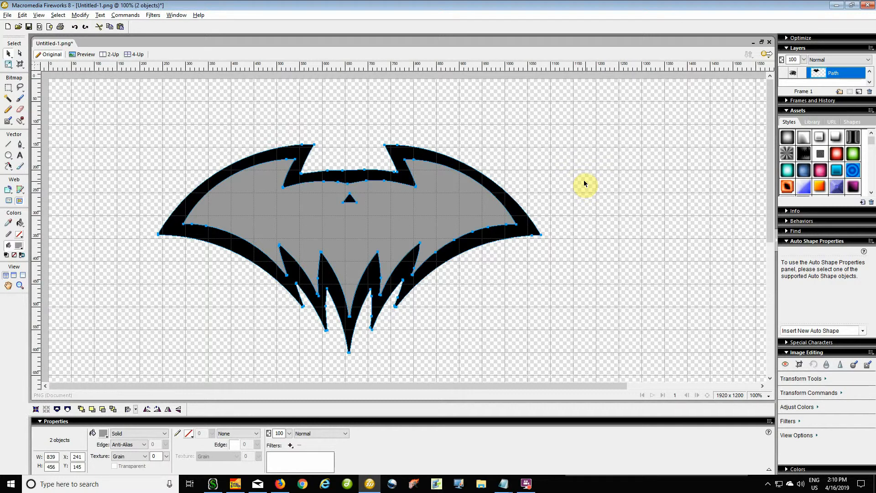
key("a")
key("ctrl+z")
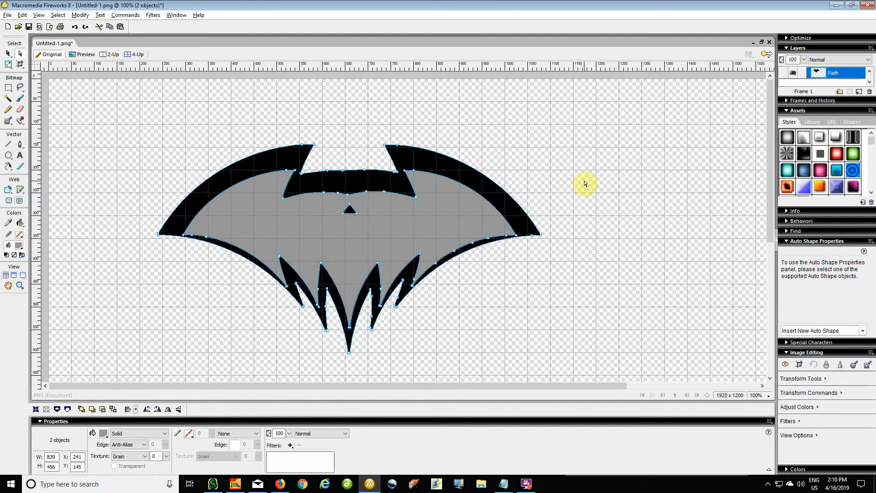
key("v")
- Move the grey path up to about Y 176 inside the black path and centre the two paths horizontally
left_click(584, 180)
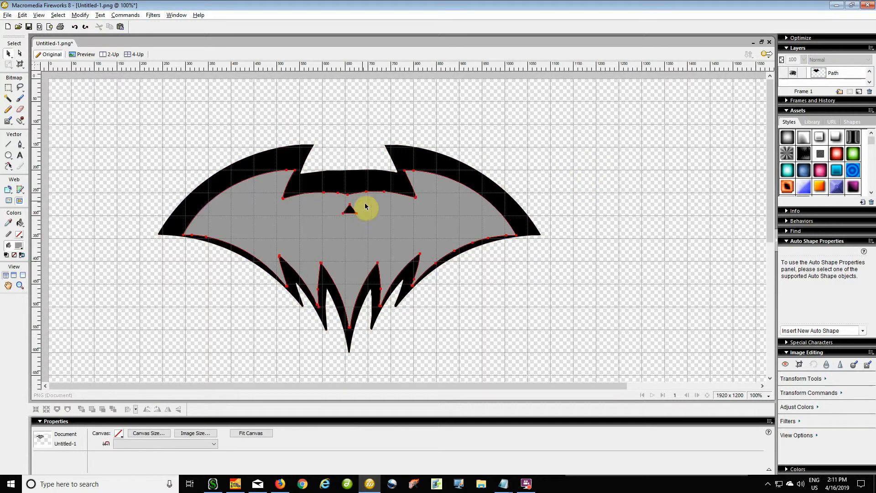
left_click_drag(374, 243, 375, 231)
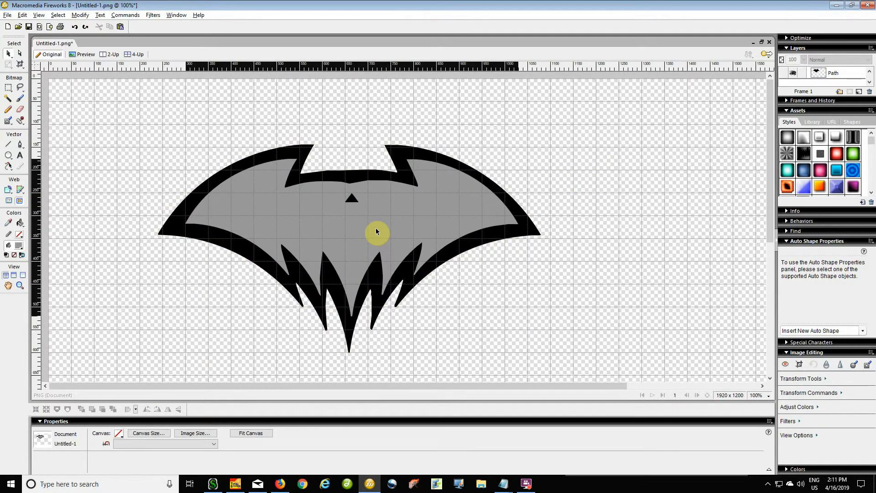
left_click(376, 231)
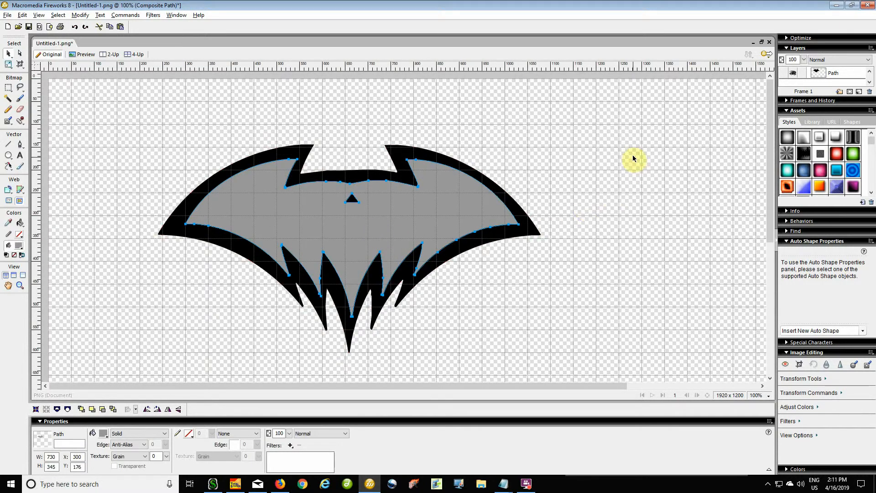
left_click_drag(636, 156, 233, 325)
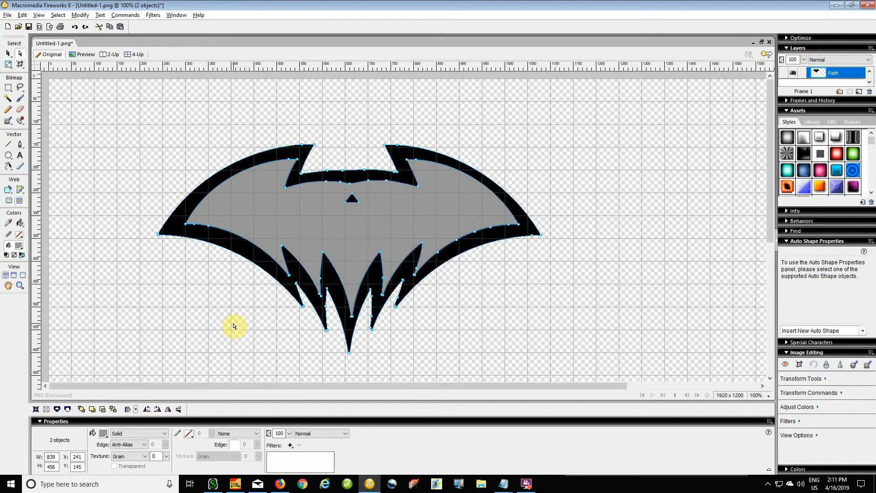
key("ctrl+alt+2")
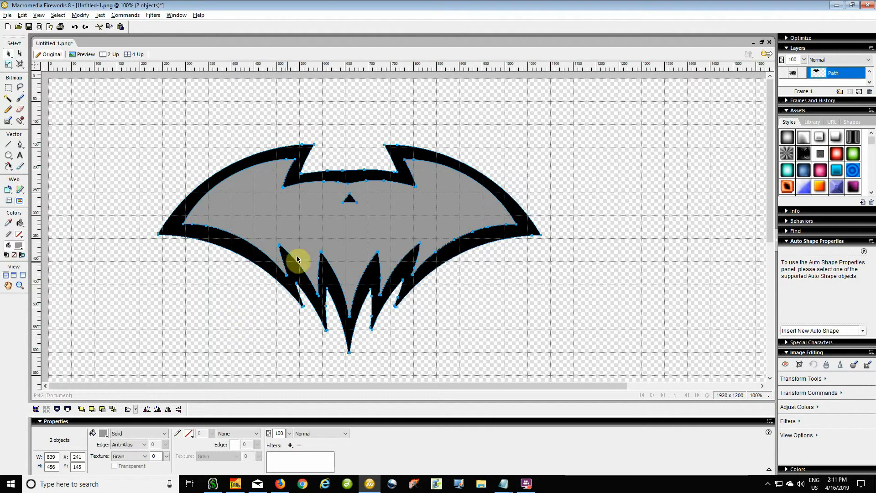
- Punch the grey path out of the black path and move the resulting outline to about X 367, Y 45
left_click(85, 15)
mouse_move(133, 193)
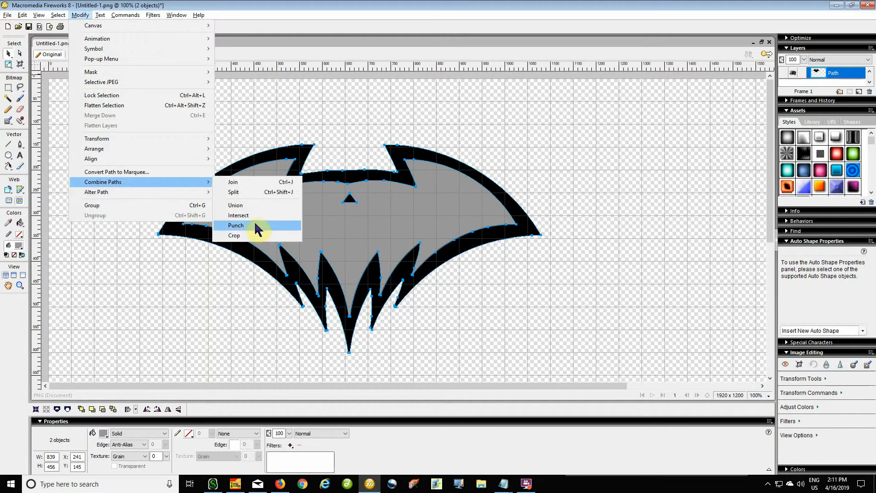
left_click(259, 226)
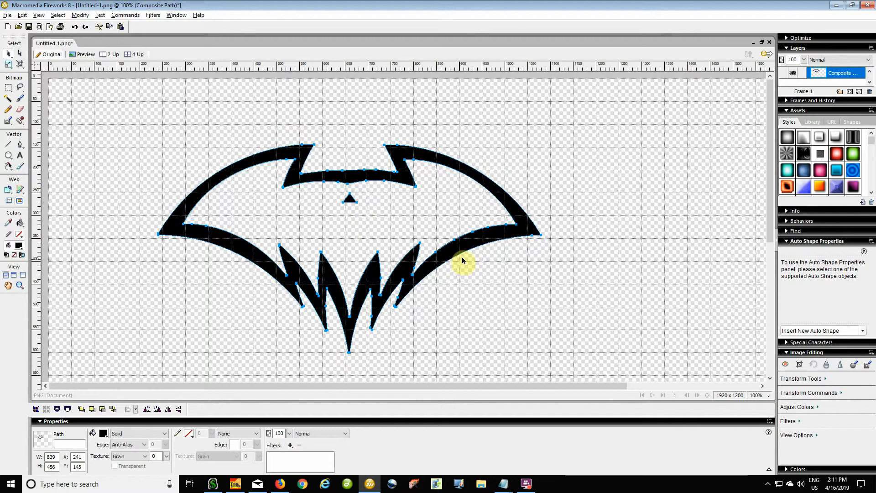
left_click_drag(471, 249, 528, 201)
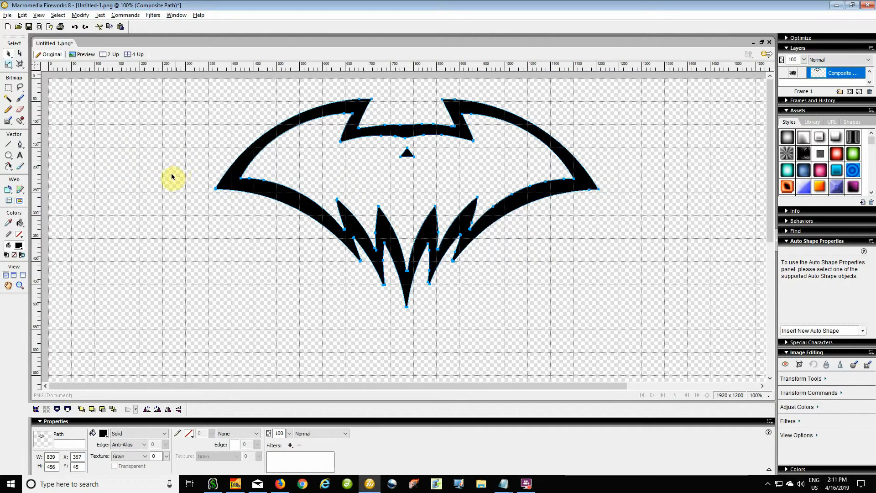
- Flip a clone of the winged outline vertically and move it below the original to about X 373, Y 565
right_click(252, 191)
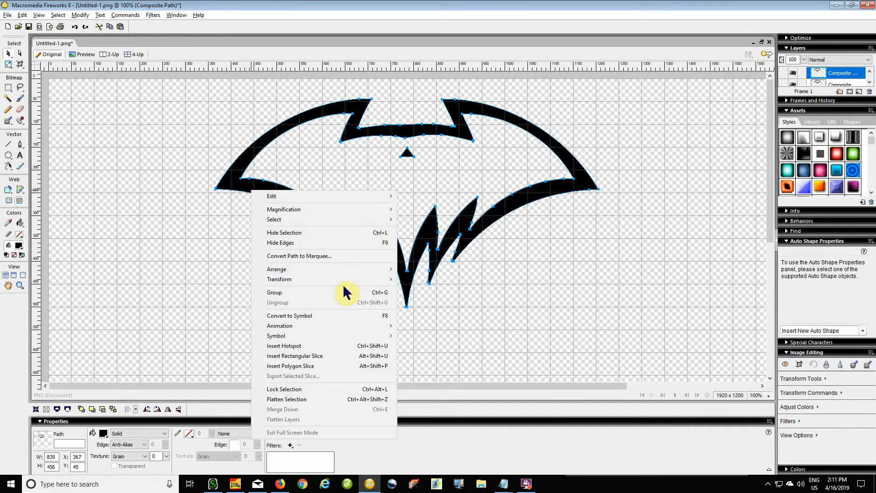
mouse_move(353, 285)
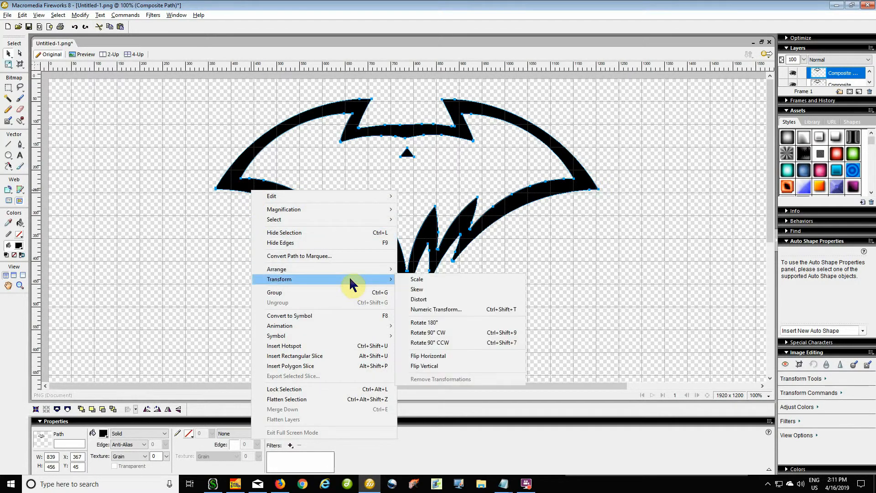
left_click(445, 365)
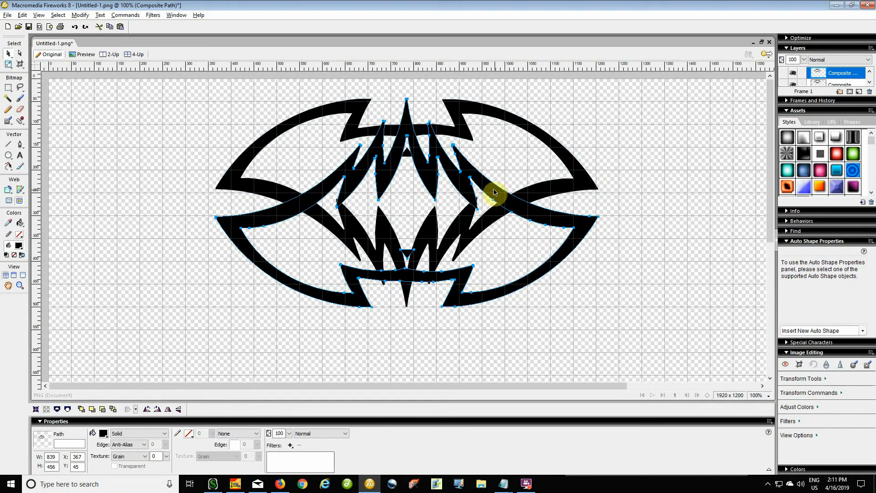
left_click_drag(493, 190, 508, 336)
scroll(548, 260, "down", 3)
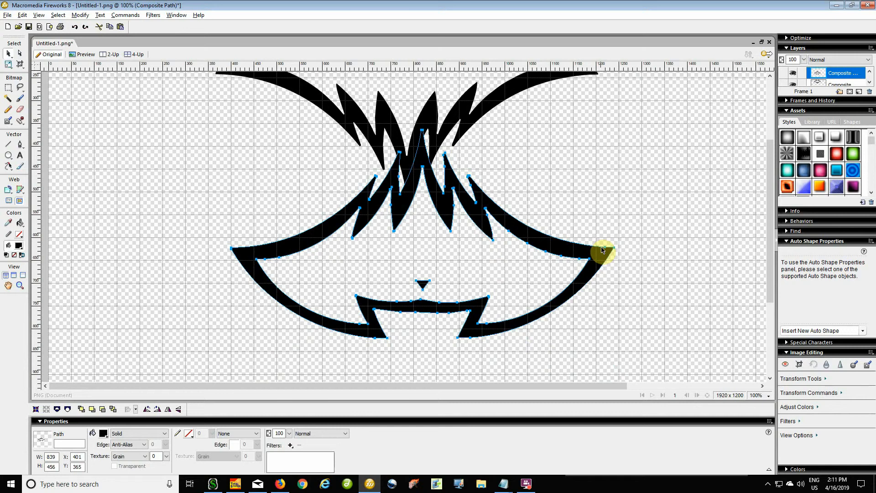
left_click_drag(514, 227, 472, 309)
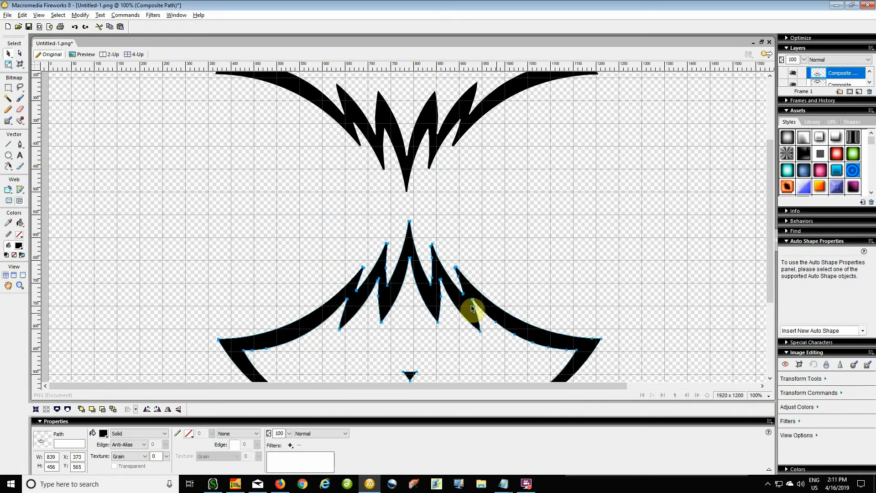
- Draw a Doughnut auto shape between the two outlines and set its width and height to 400
left_click(8, 156)
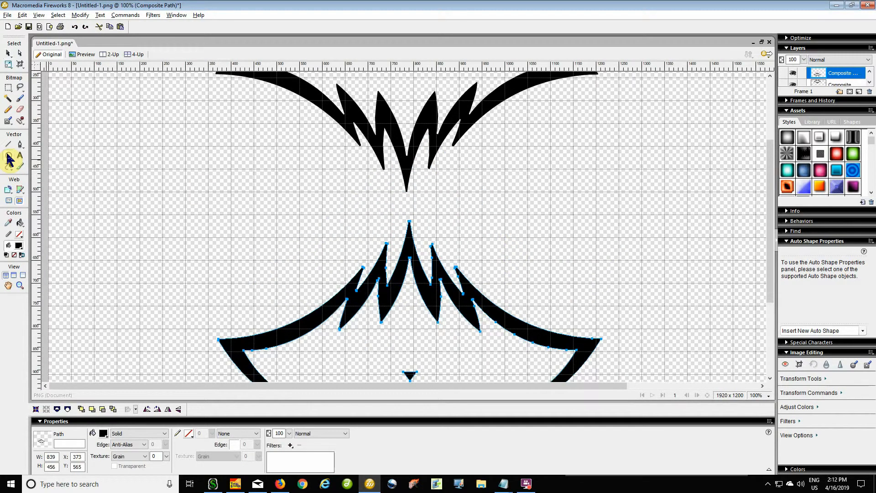
left_click_drag(8, 158, 51, 238)
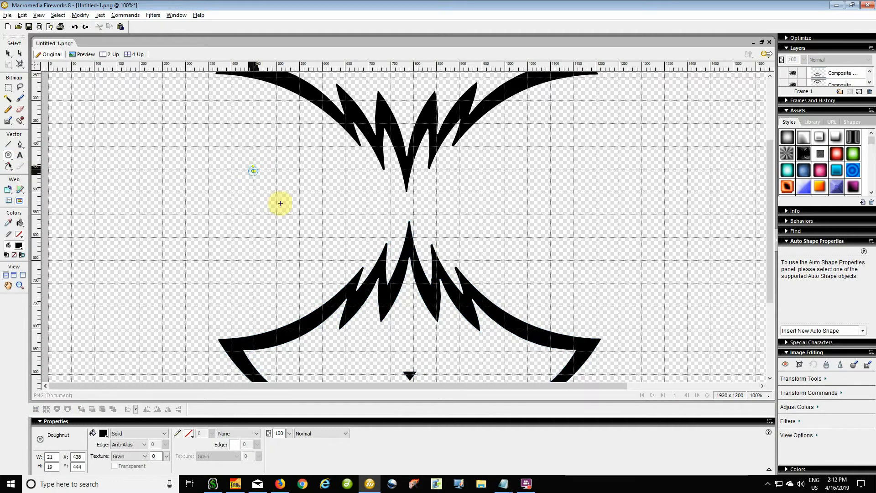
left_click_drag(248, 166, 342, 260)
key("v")
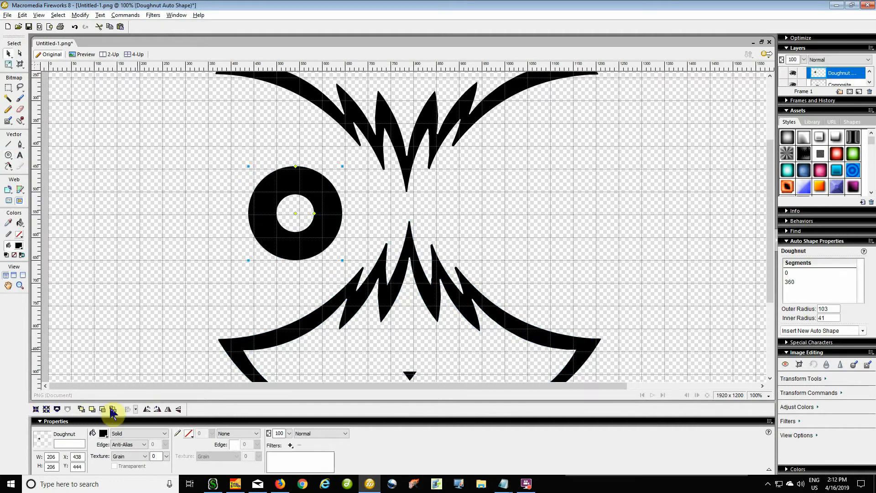
double_click(54, 456)
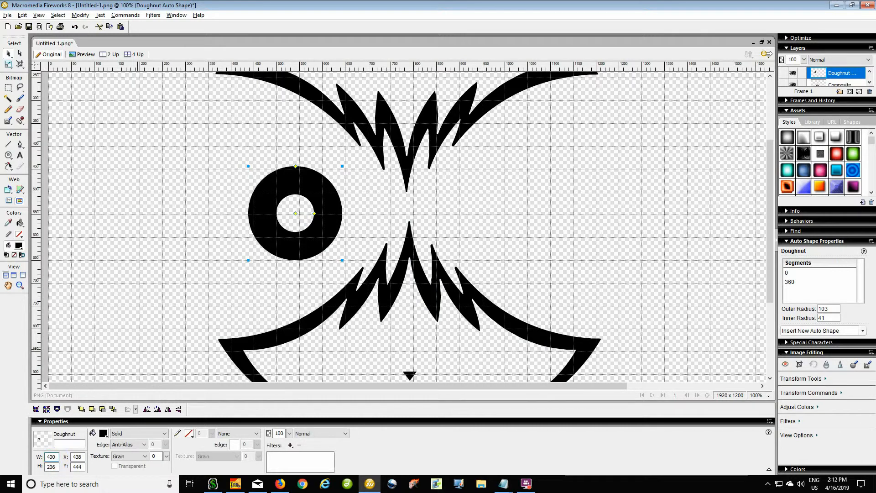
type("400")
key("Tab")
type("4")
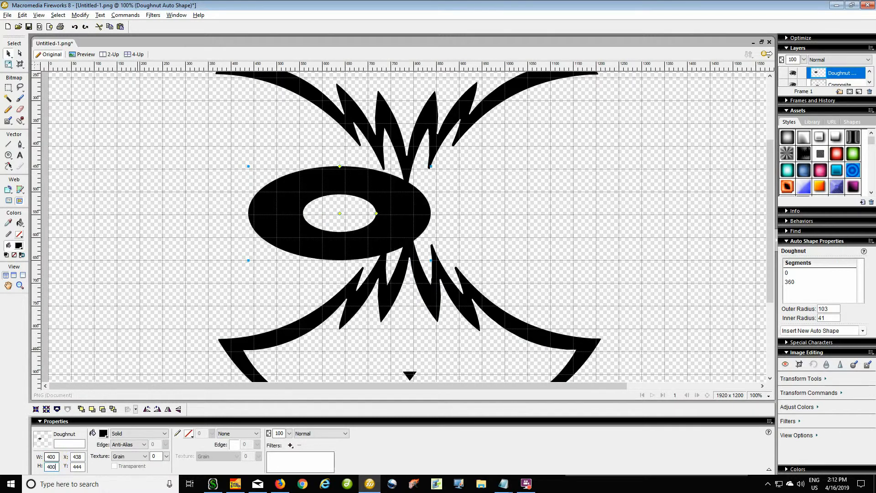
key("Return")
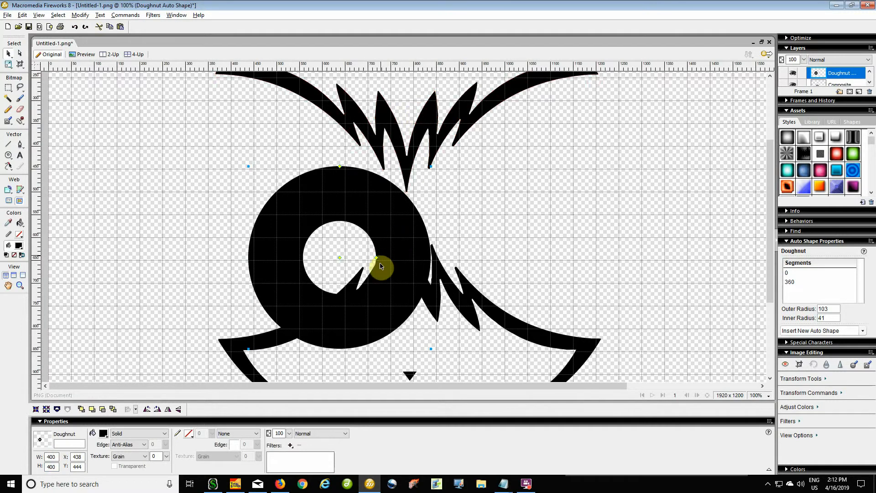
- Enlarge the doughnut's hole to an inner radius of about 91 and move the ring to about X 594, Y 480
left_click_drag(377, 261, 422, 260)
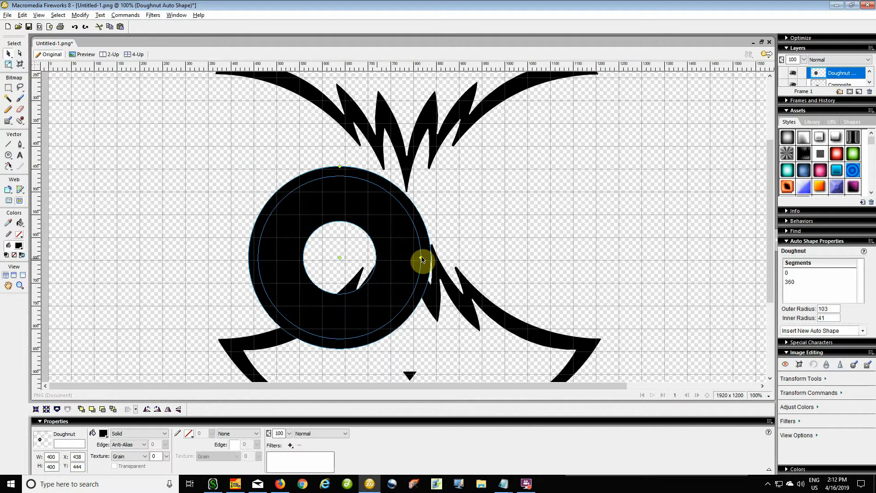
left_click_drag(423, 260, 422, 260)
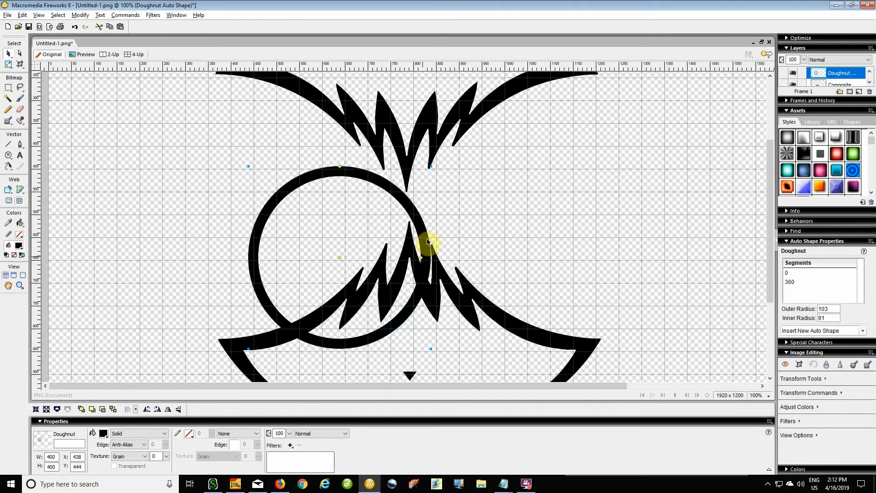
left_click_drag(419, 229, 490, 243)
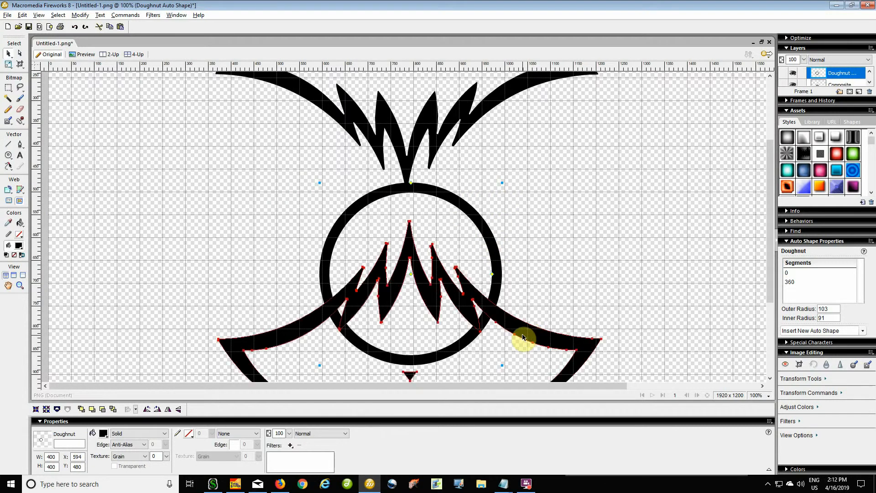
- Move the flipped outline down until its tip meets the ring's lower edge, and align both outlines and the ring on one vertical centre axis
left_click(627, 246)
scroll(627, 247, "down", 5)
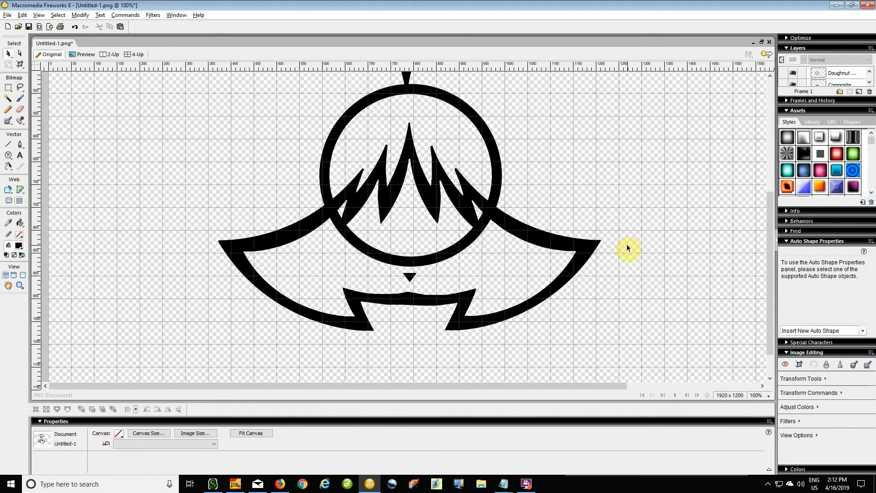
scroll(609, 240, "down", 2)
left_click_drag(517, 191, 524, 328)
scroll(569, 324, "up", 5)
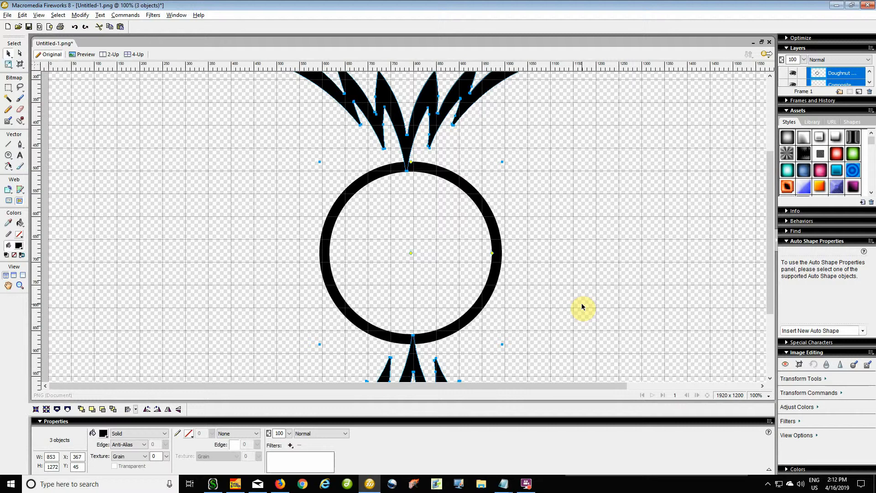
key("ctrl+alt+2")
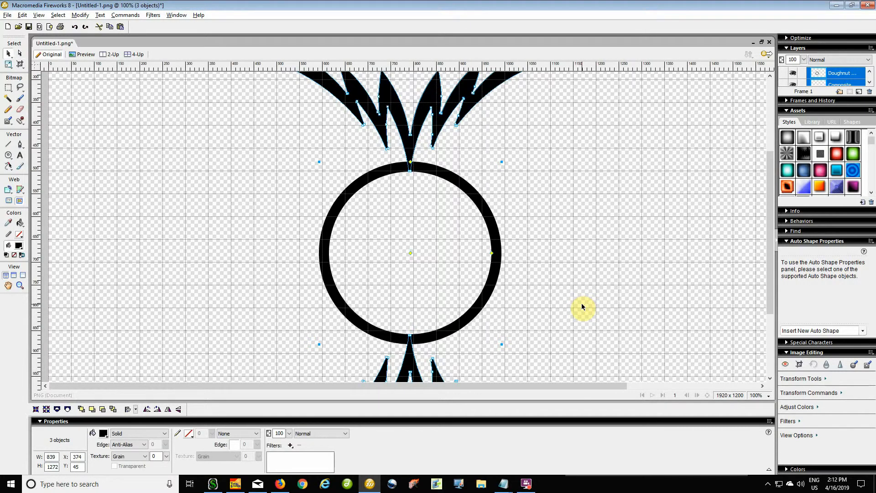
left_click(633, 238)
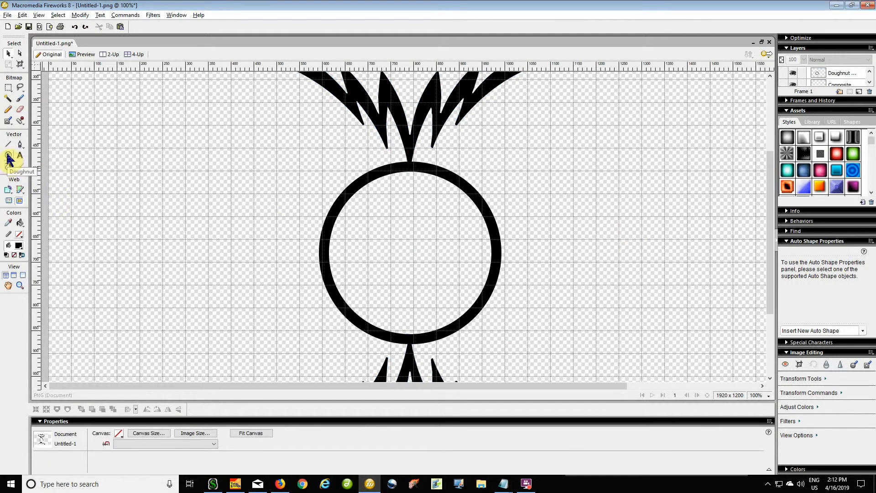
- Draw a black rectangle of about 1334 × 1362 over the whole emblem, starting at about X 166, Y 11
left_click_drag(9, 157, 42, 166)
scroll(188, 187, "up", 5)
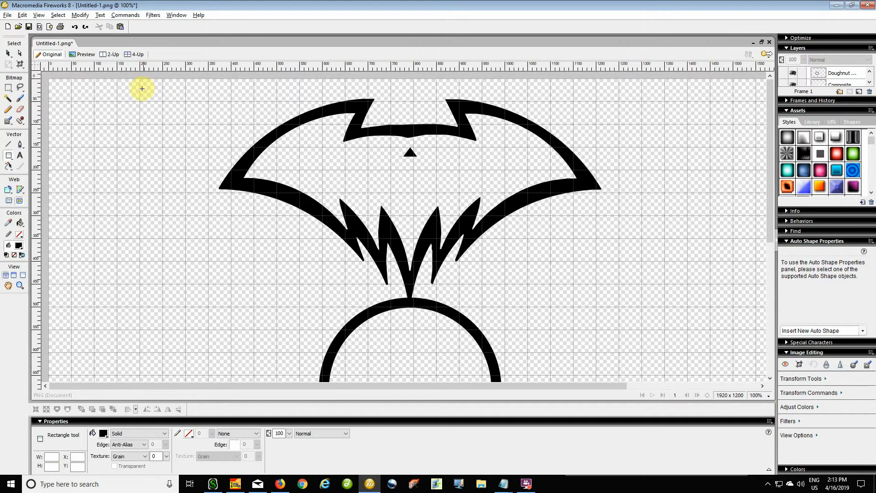
left_click_drag(125, 83, 694, 305)
scroll(693, 305, "down", 2)
scroll(694, 305, "down", 6)
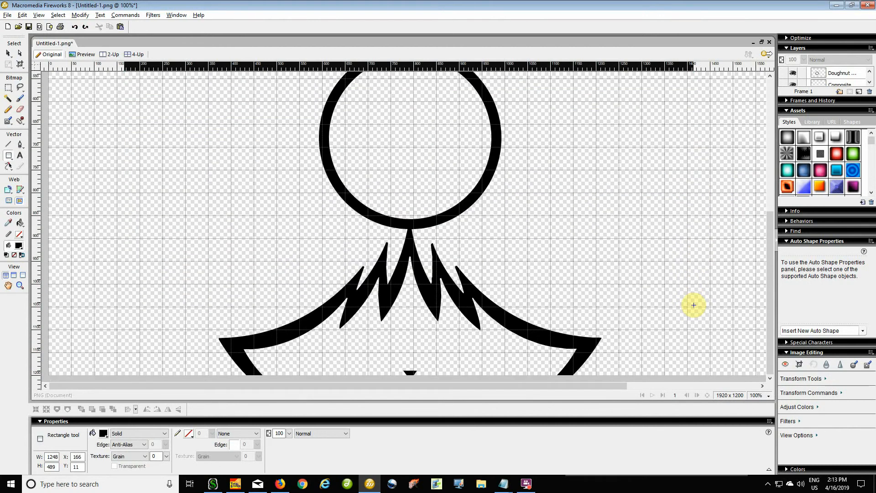
left_click_drag(693, 305, 732, 452)
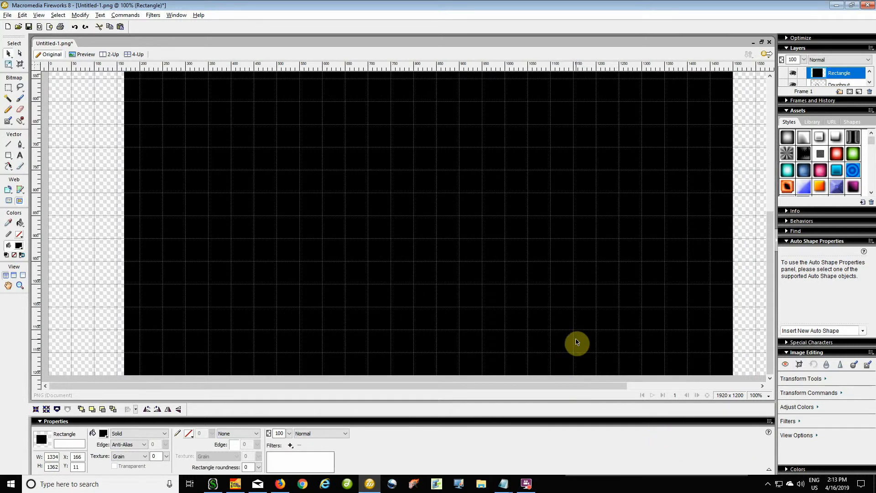
- Fit the canvas to the rectangle and all emblem objects
key("ctrl+a")
key("ctrl+alt+f")
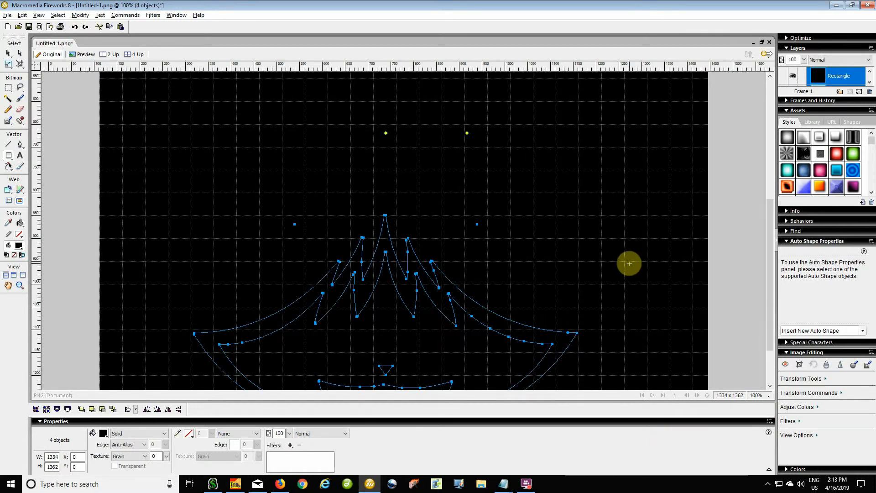
scroll(629, 263, "down", 3)
scroll(630, 263, "up", 10)
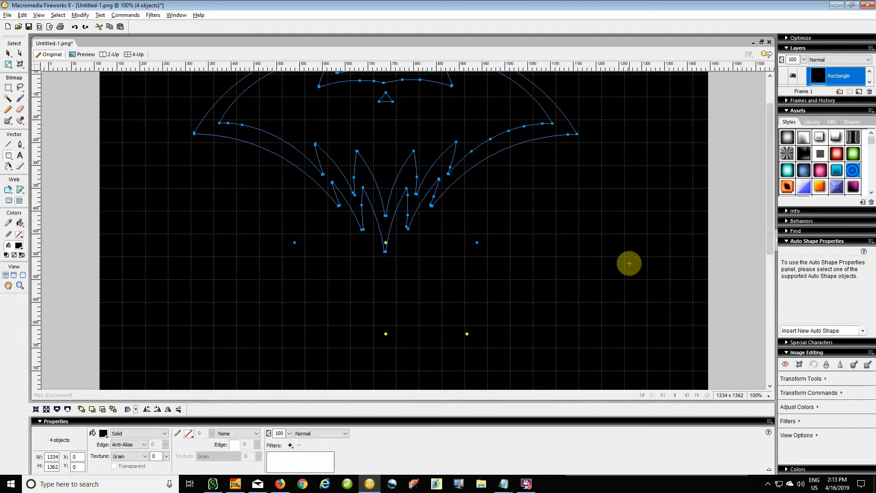
scroll(629, 263, "down", 2)
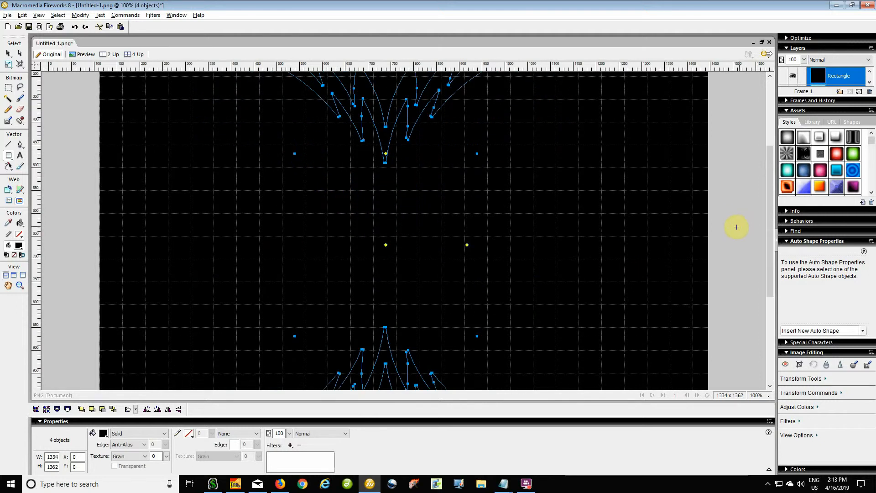
- Draw an ellipse over the middle of the black rectangle and set its width and height to 800
left_click(8, 54)
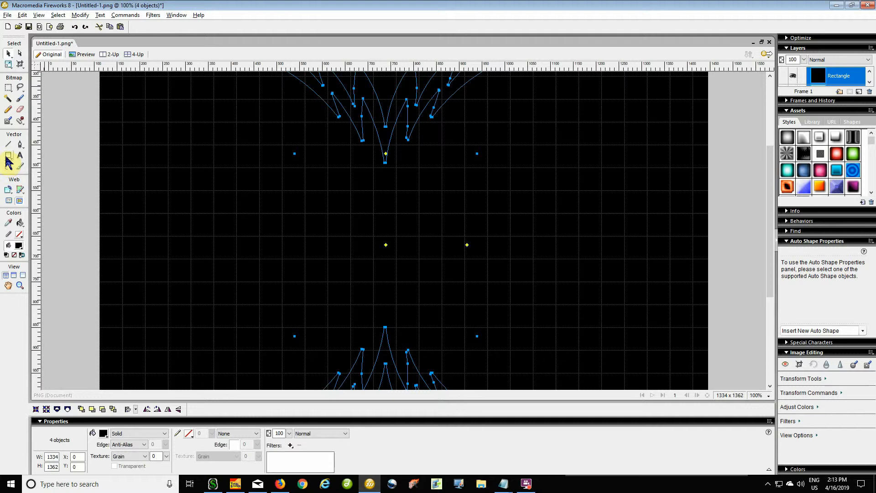
left_click(10, 159)
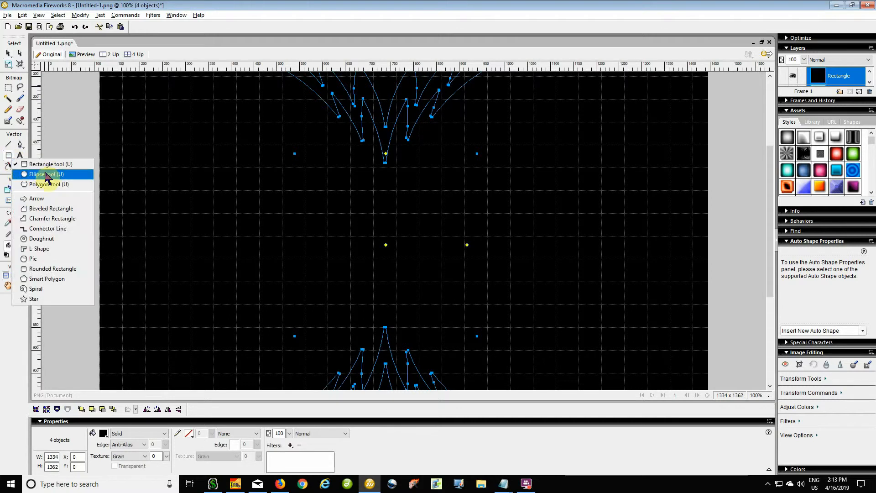
left_click(51, 176)
left_click(339, 166)
left_click_drag(311, 145, 495, 321)
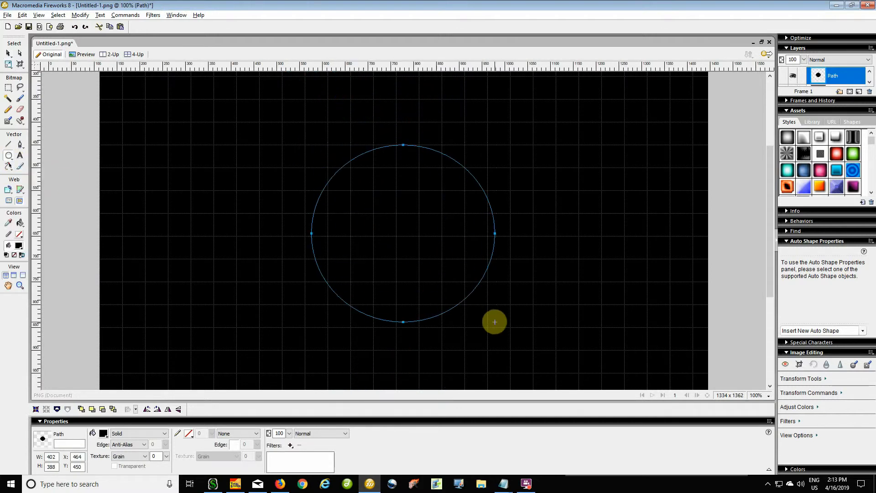
double_click(54, 457)
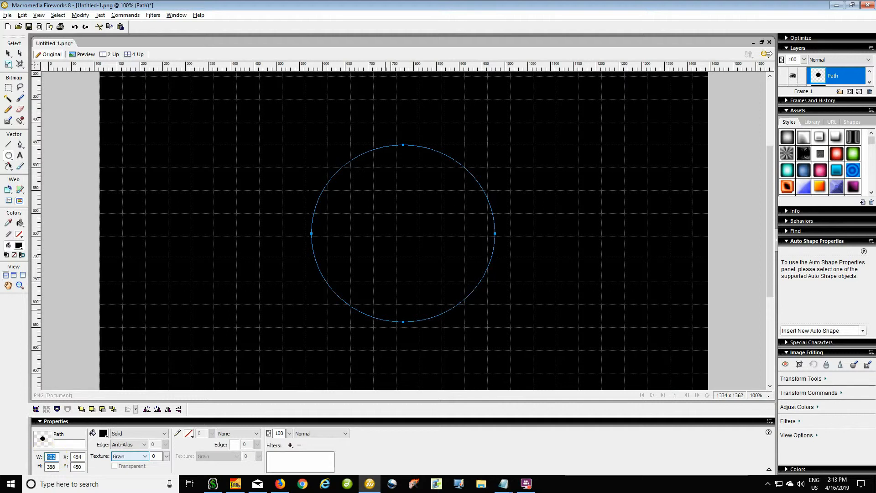
type("800")
double_click(51, 466)
type("8")
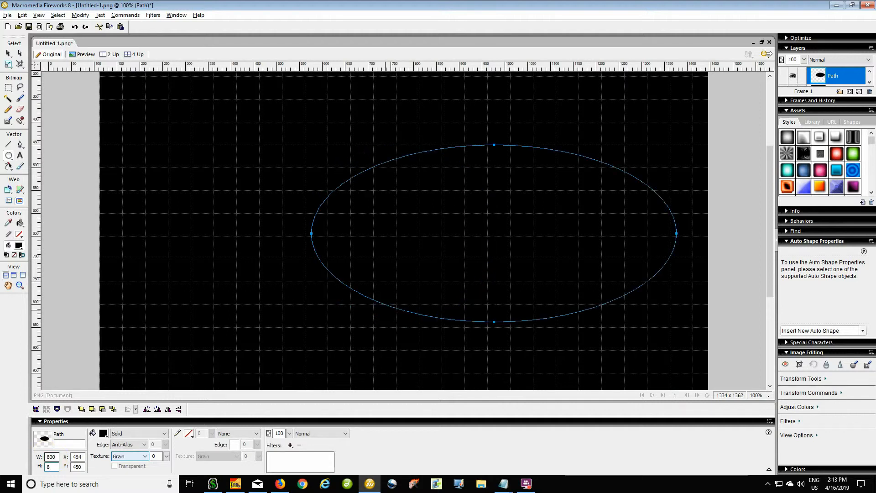
type("00")
left_click(55, 457)
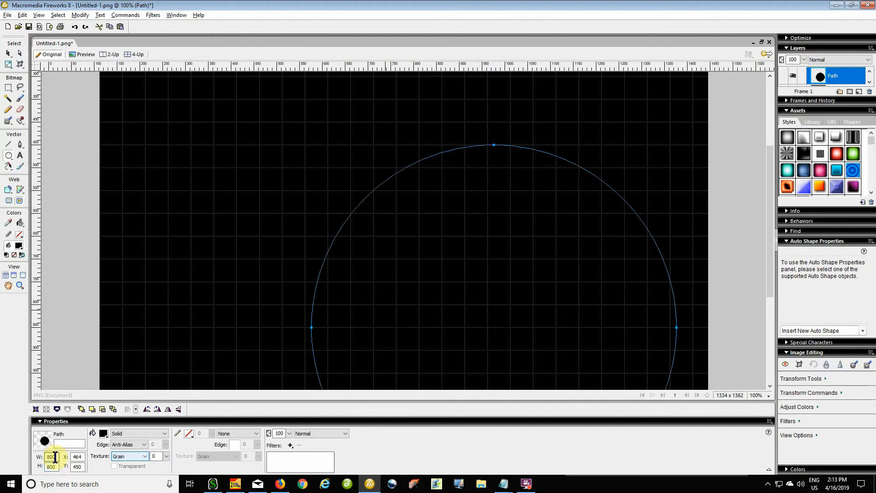
- Centre the circle on the black rectangle both horizontally and vertically
left_click(13, 51)
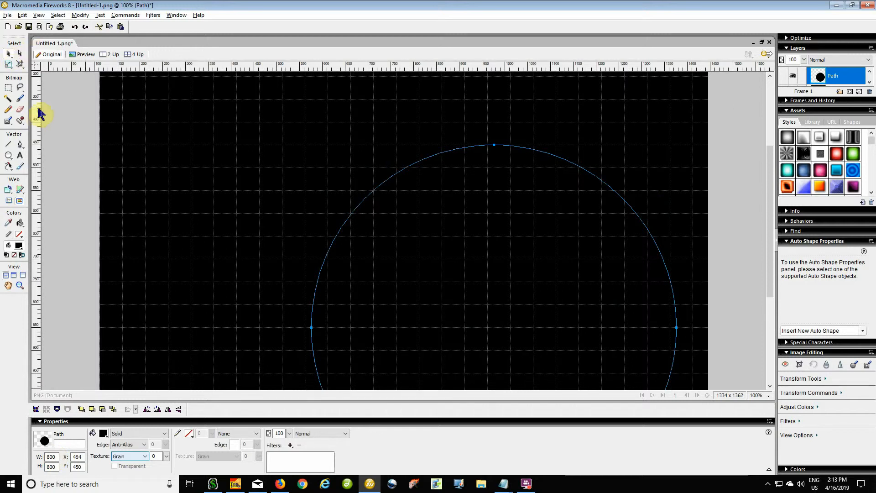
left_click(108, 104)
key("ctrl+a")
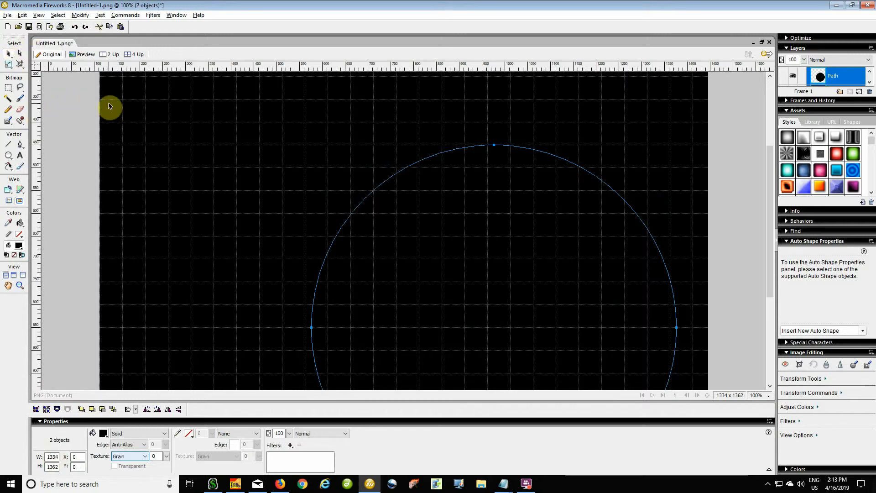
key("ctrl+alt+2")
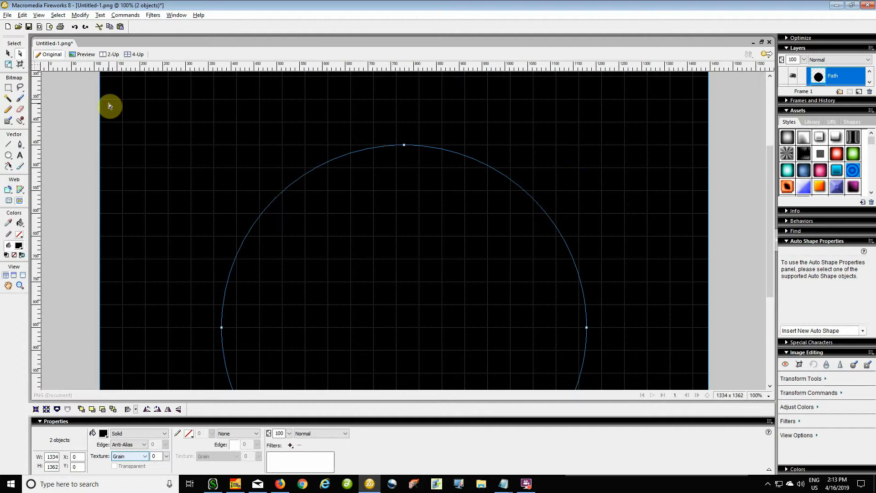
key("ctrl+alt+5")
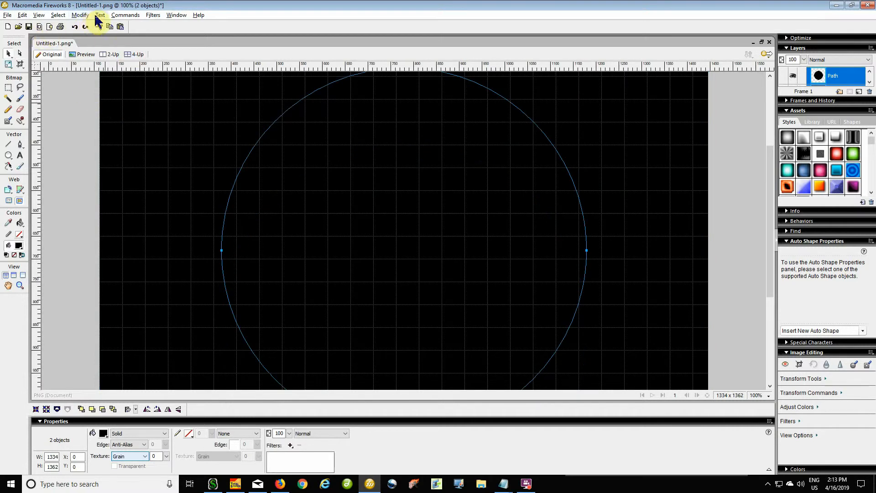
- Punch the circle out of the black rectangle
left_click(80, 16)
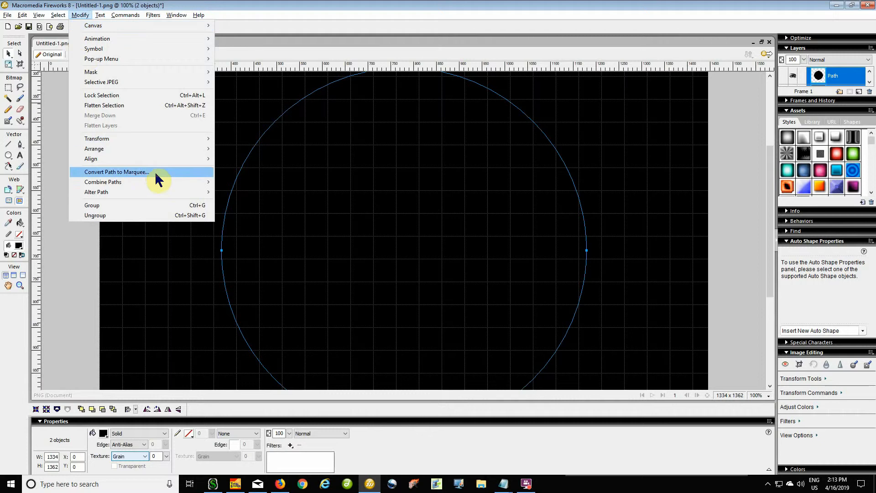
mouse_move(208, 182)
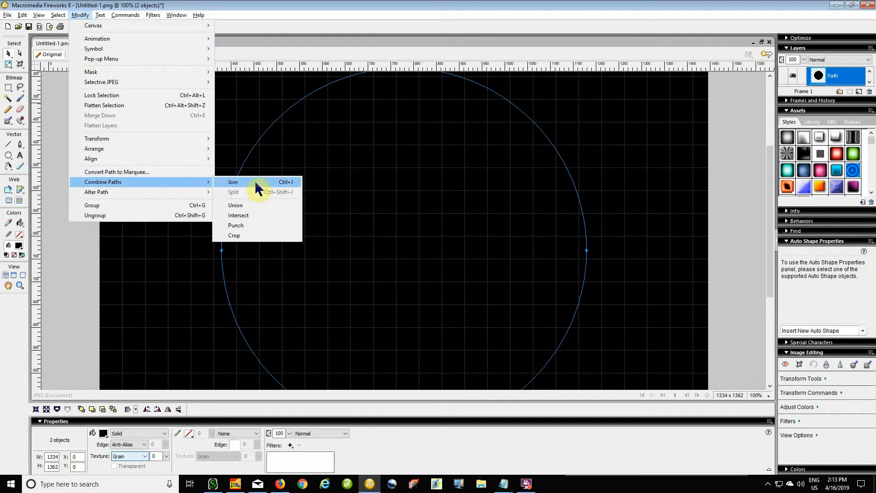
left_click(265, 228)
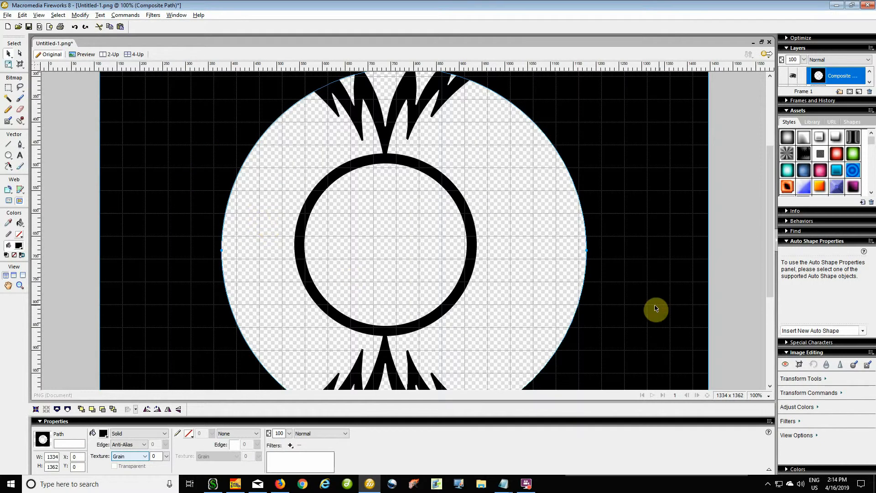
- Group the upper winged outline, the ring and the lower winged outline
left_click(386, 140)
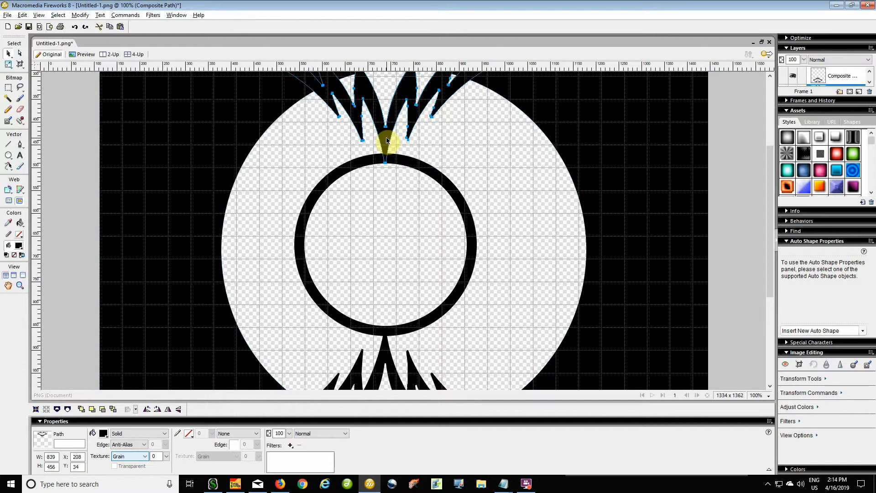
left_click(449, 184, "shift")
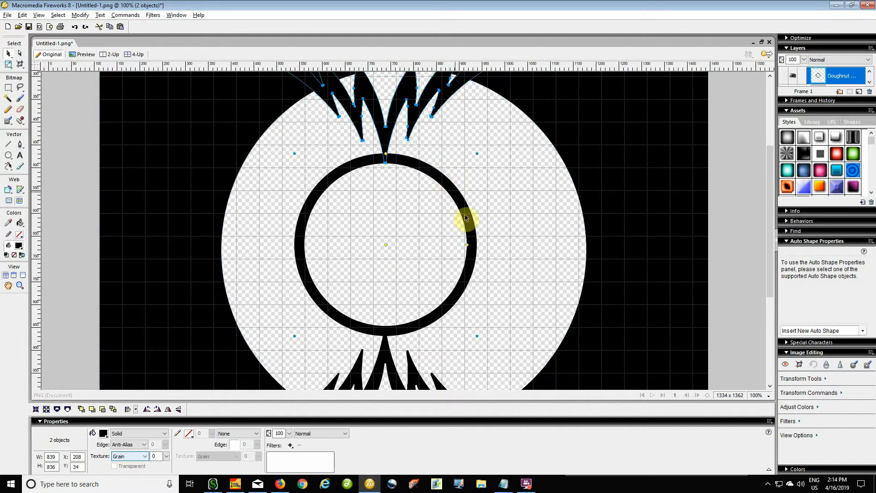
left_click(385, 360, "shift")
key("ctrl+g")
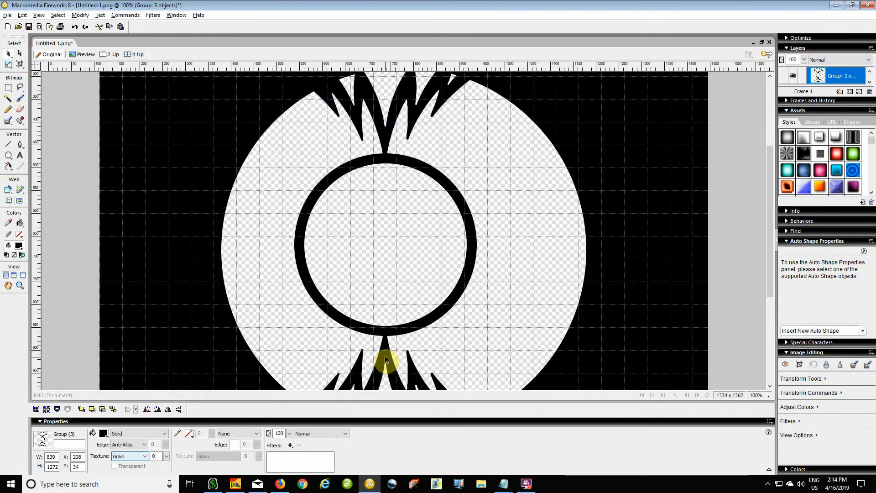
- Centre the grouped emblem on the punched black frame horizontally and vertically, and ungroup it
key("ctrl+a")
key("ctrl+alt+2")
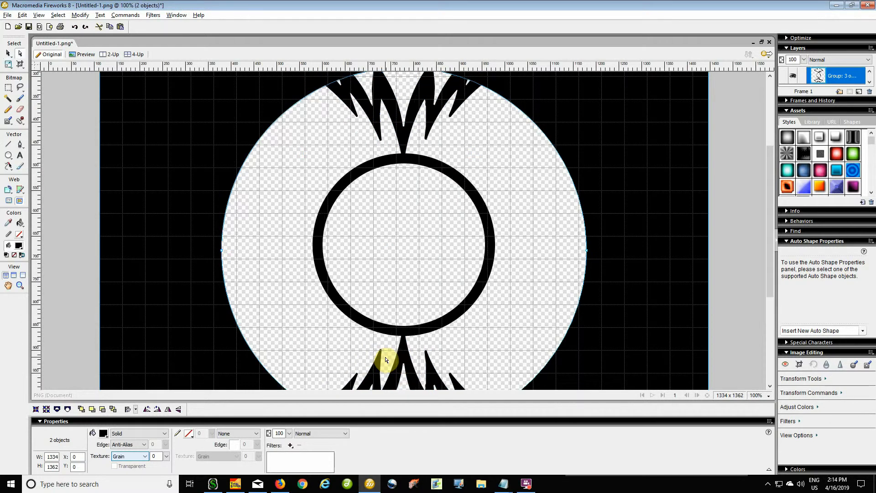
key("ctrl+alt+5")
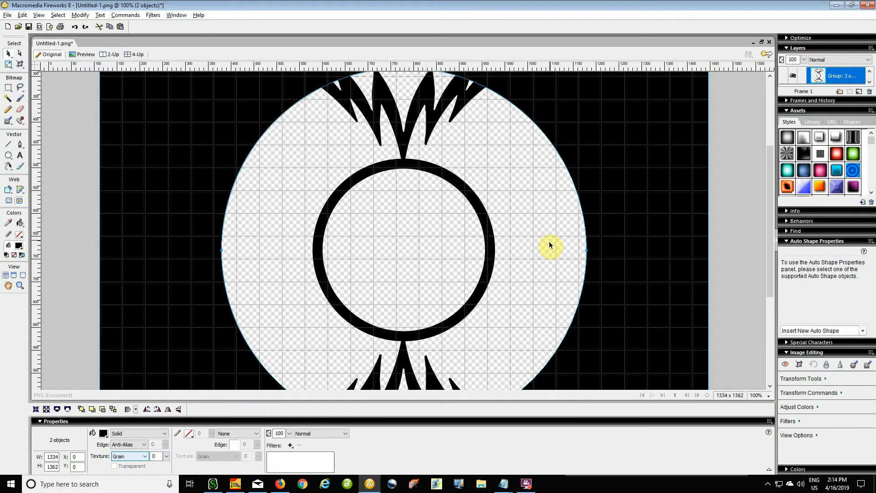
scroll(549, 242, "down", 8)
scroll(549, 242, "up", 8)
scroll(549, 242, "down", 1)
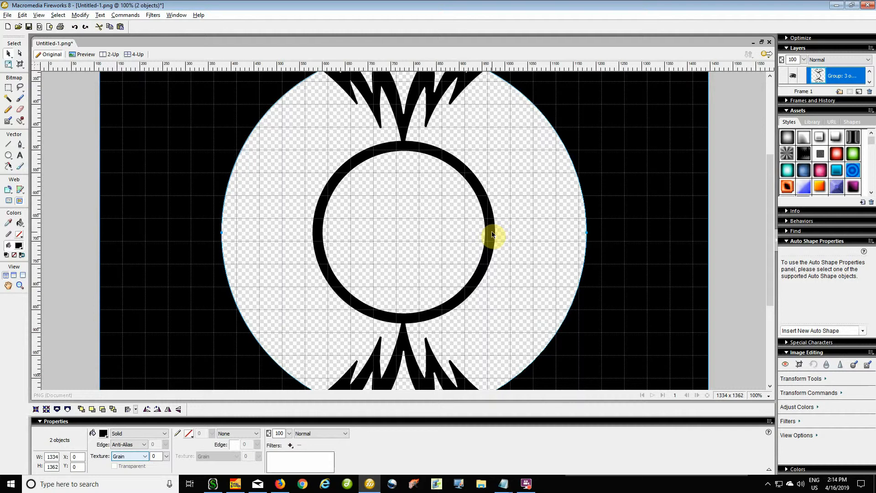
key("ctrl+shift+g")
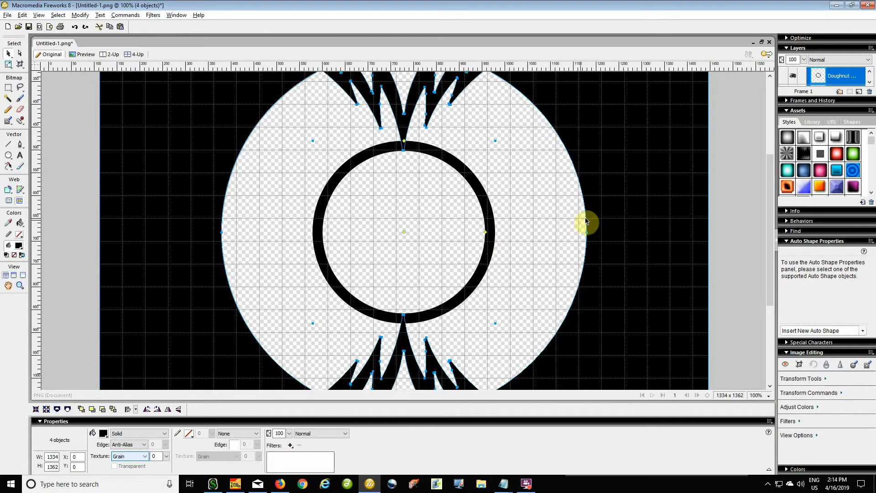
left_click(737, 175)
- Punch the black frame out of the upper and lower winged outlines
left_click(430, 100)
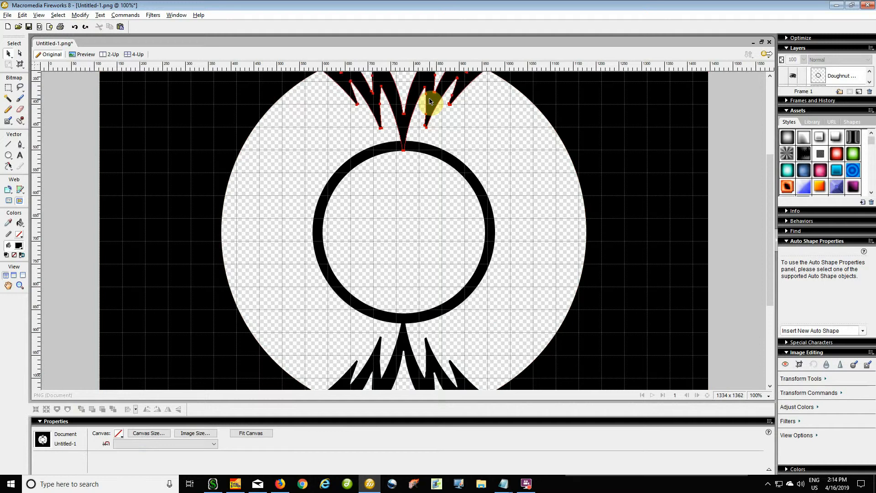
left_click(429, 100)
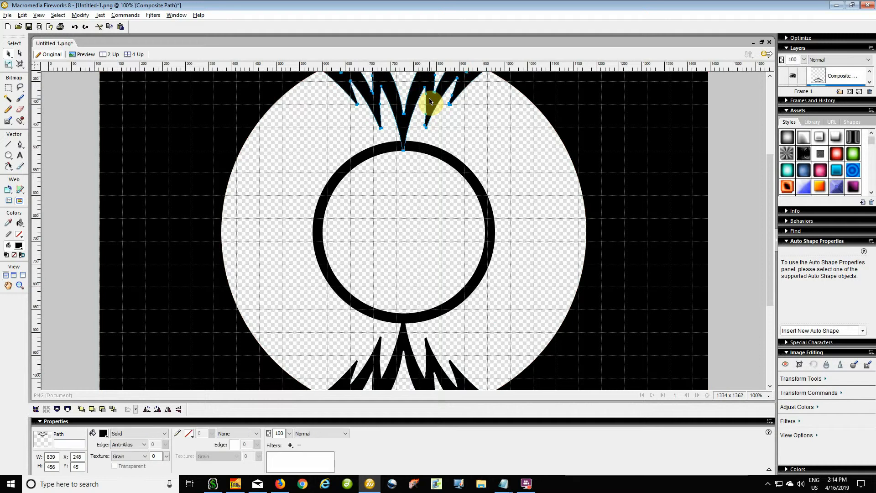
left_click(436, 362, "shift")
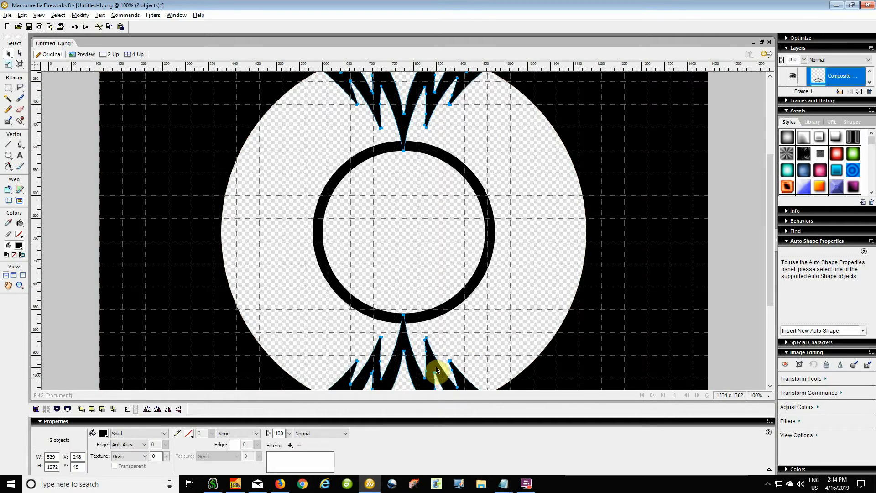
left_click(646, 256, "shift")
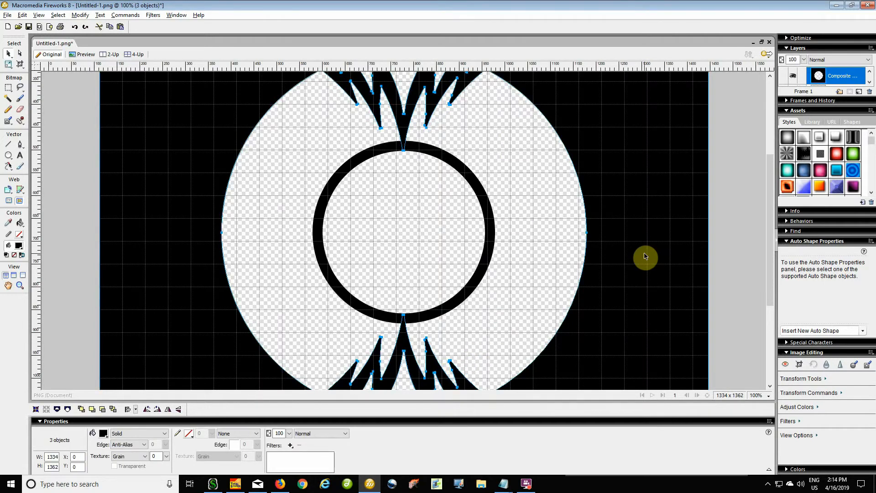
left_click(77, 16)
mouse_move(176, 184)
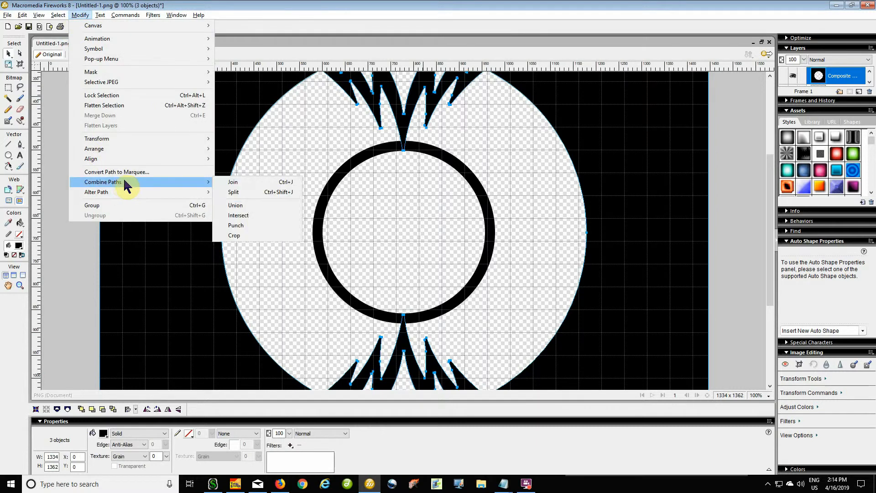
left_click(261, 231)
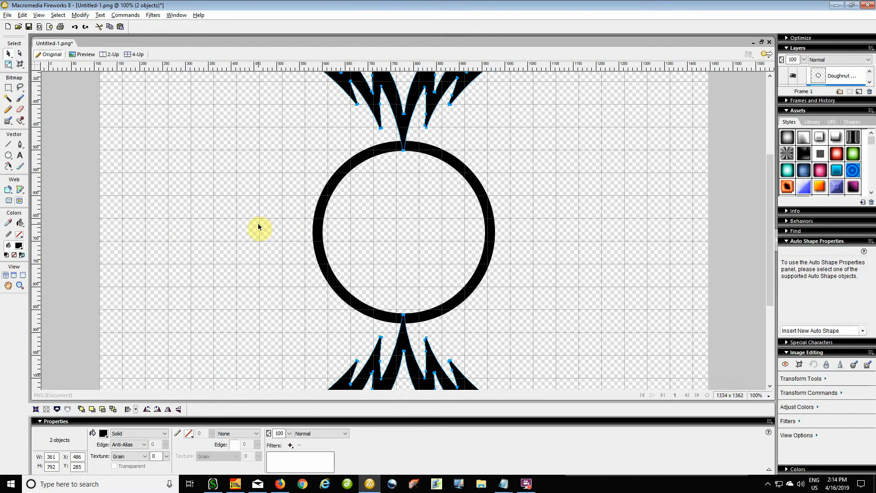
- Deselect the outlines and examine the trimmed wing shapes above and below the central ring
scroll(631, 265, "down", 3)
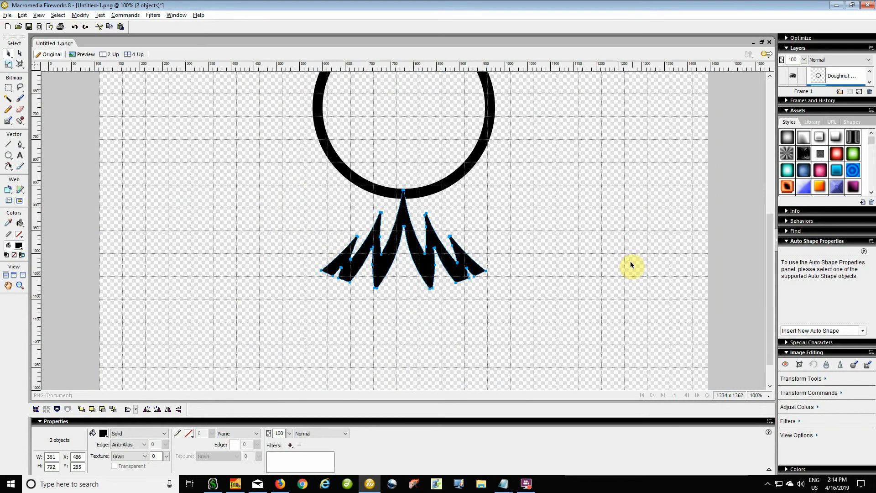
scroll(631, 264, "up", 2)
scroll(632, 265, "up", 2)
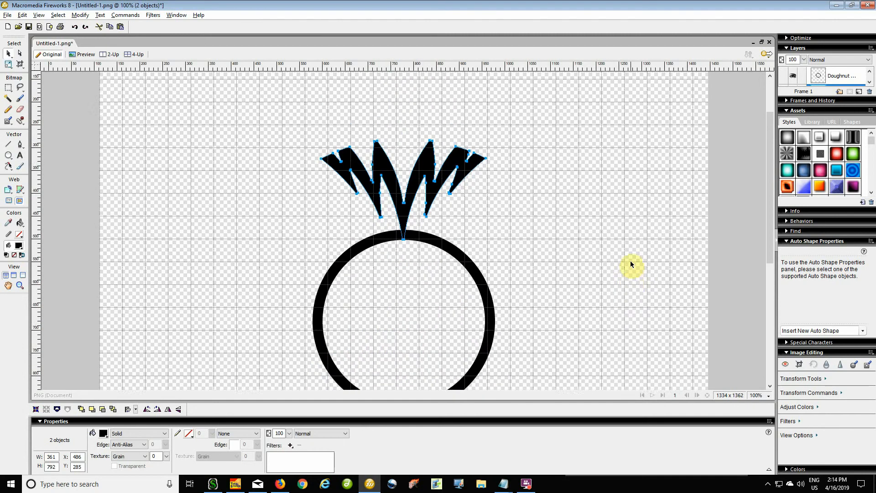
scroll(631, 265, "down", 3)
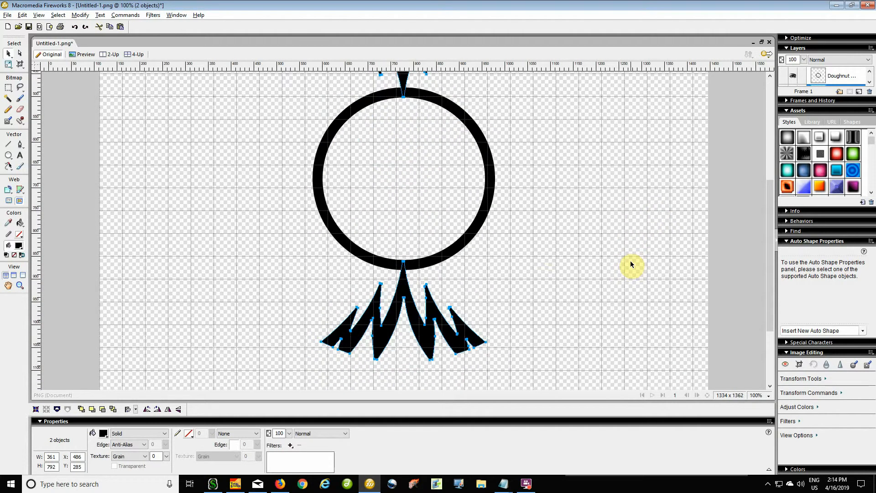
left_click(557, 250)
scroll(652, 245, "up", 2)
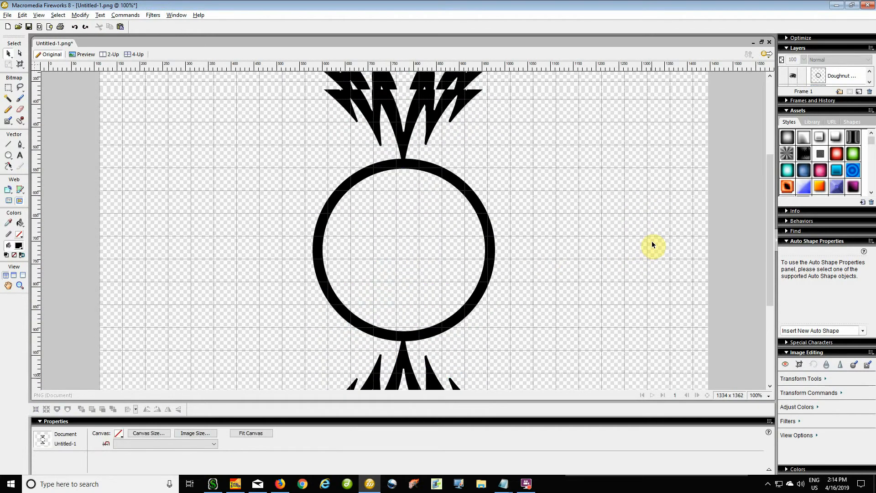
scroll(652, 244, "up", 1)
scroll(652, 245, "down", 2)
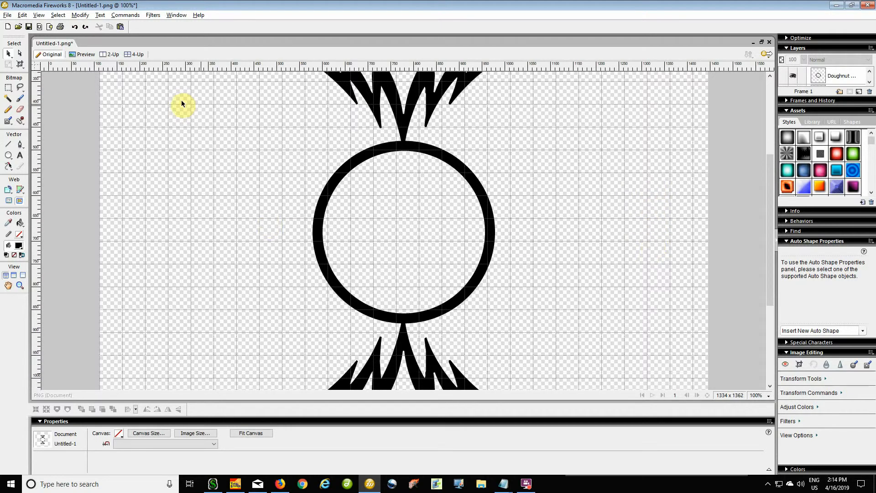
- Draw a black doughnut shape about 171 by 171 px to the left of the central ring
left_click(13, 156)
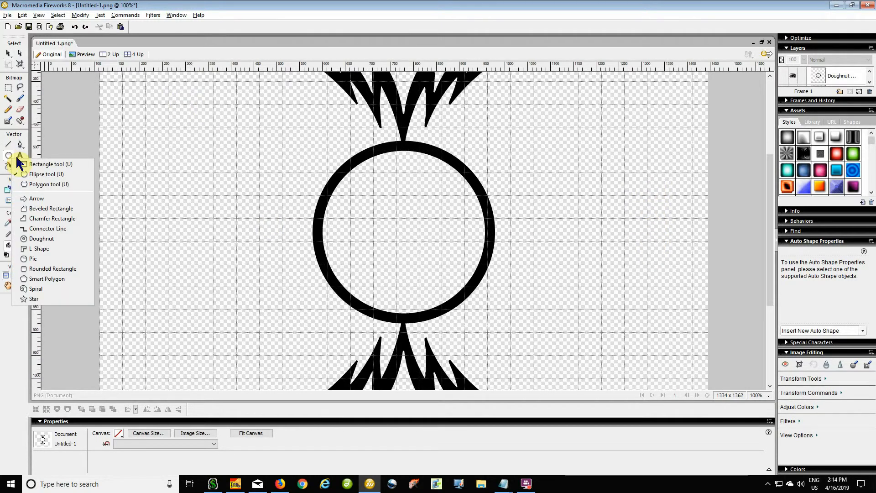
left_click(68, 238)
left_click_drag(191, 162, 269, 240)
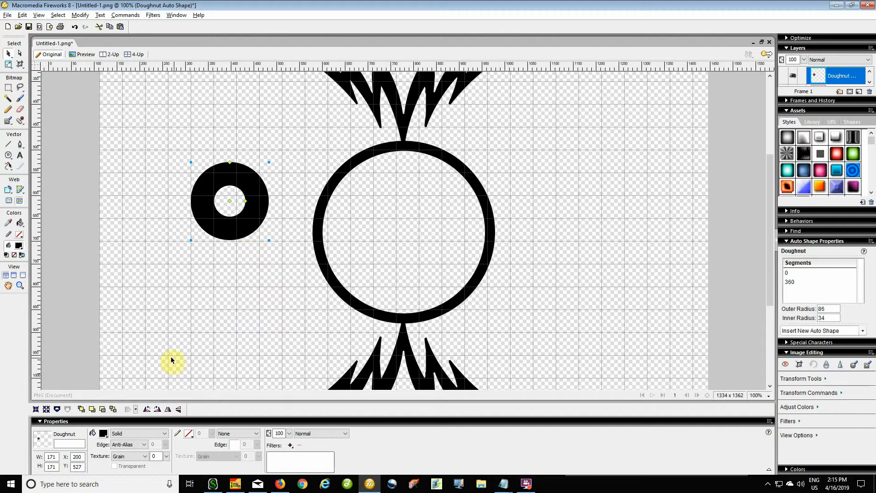
- Set the new doughnut's width and height to 800
double_click(52, 457)
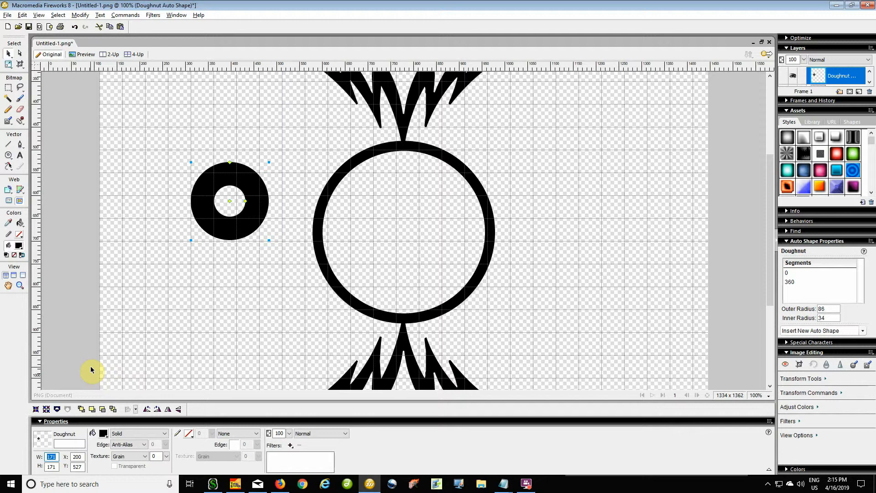
type("800")
key("Tab")
type("8")
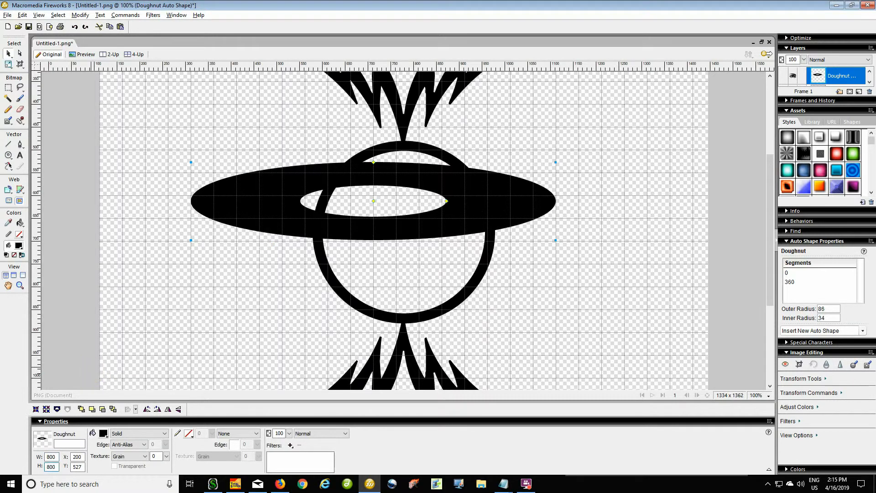
type("00")
key("Return")
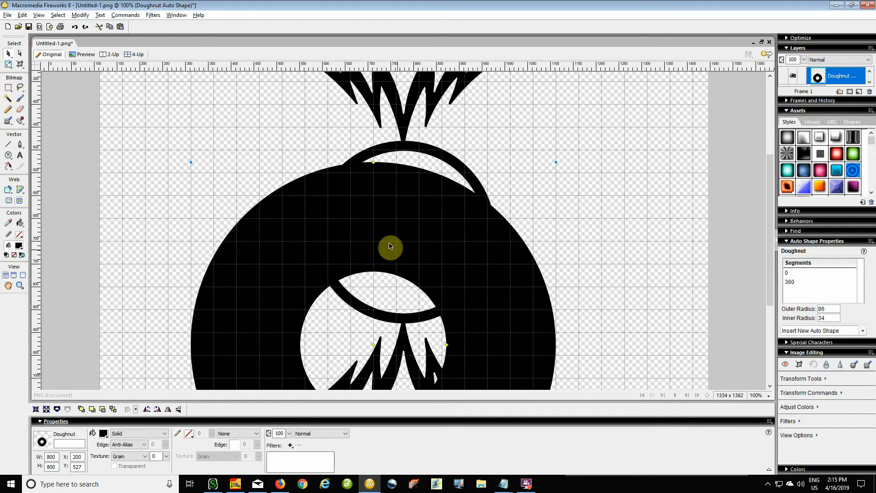
- Move the large doughnut aside to the right and group the central ring with the upper and lower wing shapes
left_click_drag(254, 279, 604, 225)
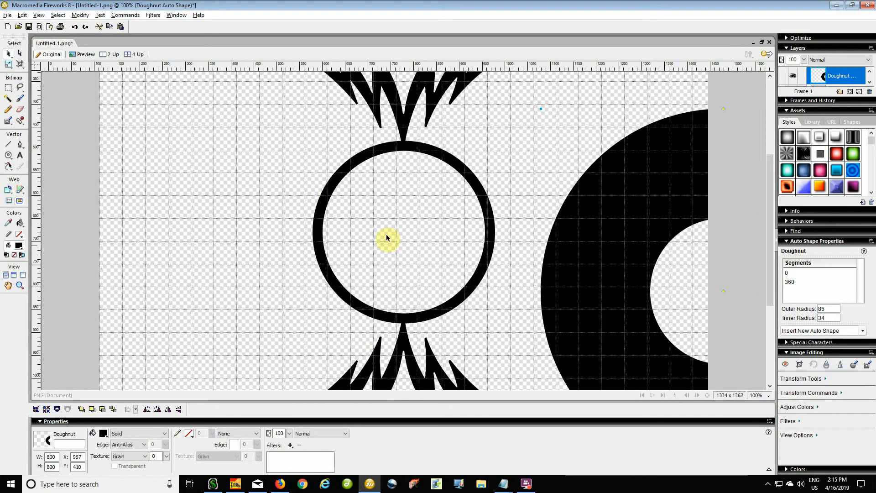
left_click_drag(282, 104, 509, 364)
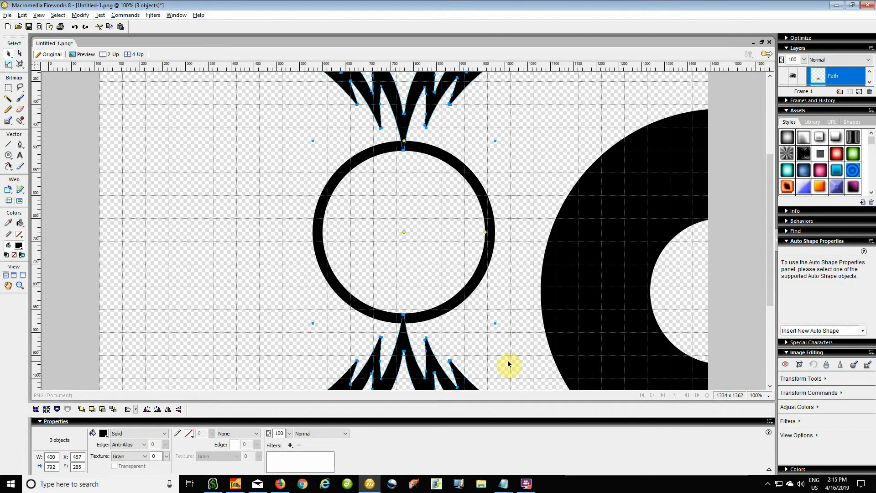
key("ctrl+g")
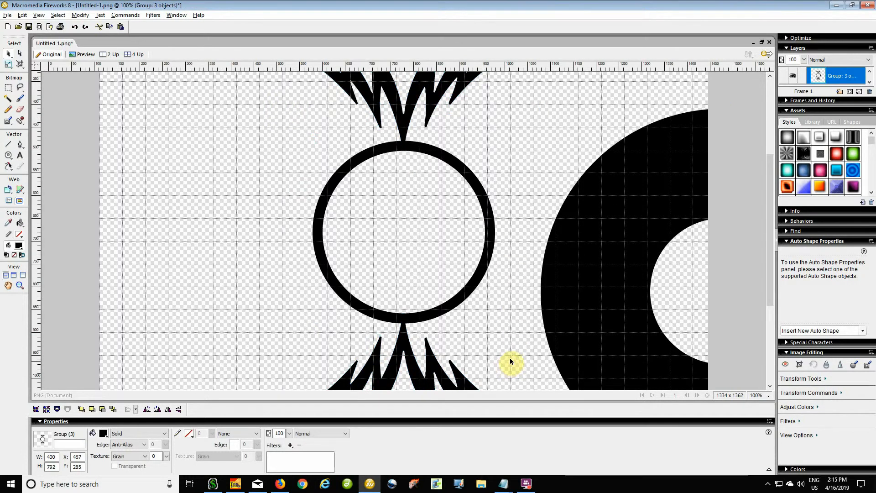
- Move the large doughnut back over the grouped emblem and enlarge its hole to an inner radius of about 80, making a thin outer ring
left_click_drag(593, 348, 291, 300)
scroll(518, 259, "down", 5)
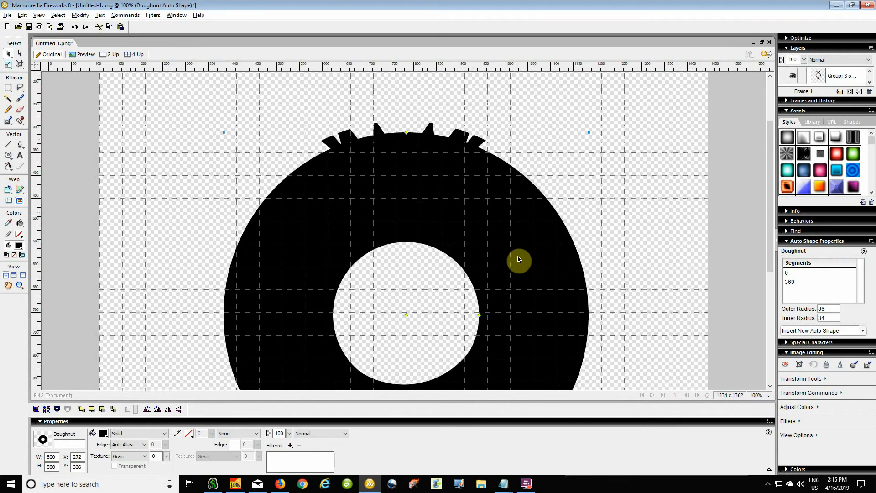
scroll(518, 259, "up", 5)
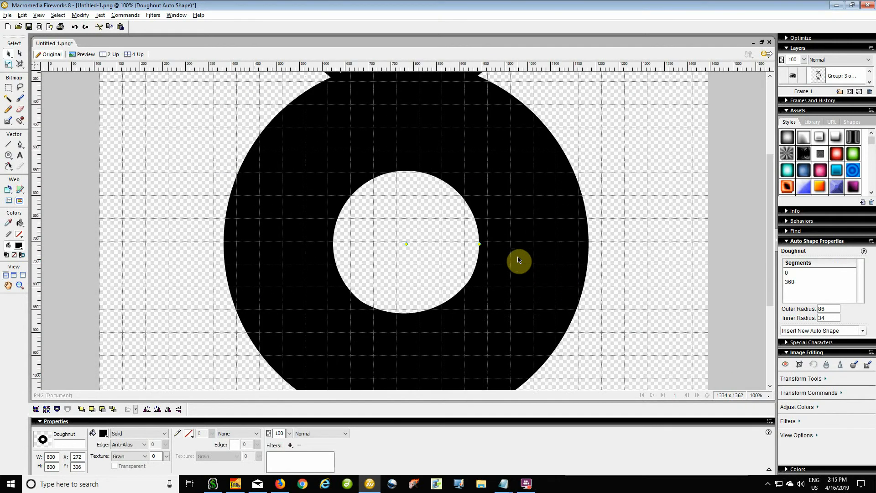
left_click_drag(484, 247, 579, 248)
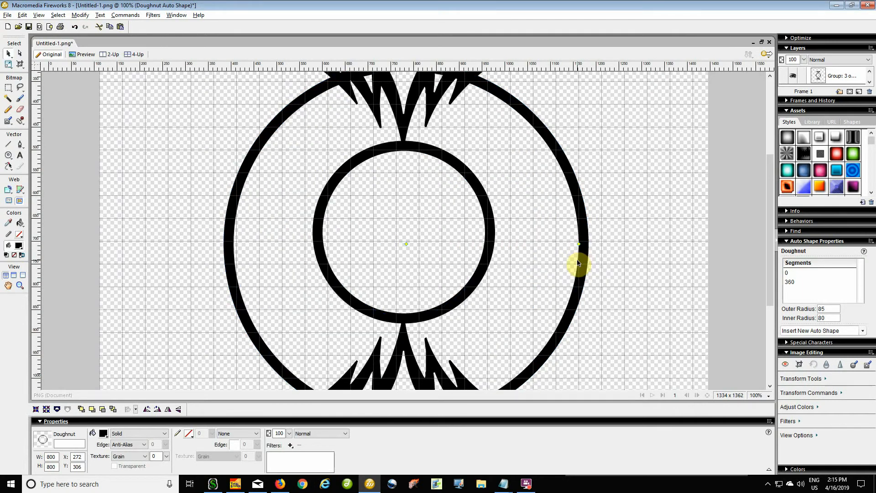
- Centre the outer ring and the grouped emblem on each other both vertically and horizontally, and deselect them
key("ctrl+a")
key("ctrl+alt+2")
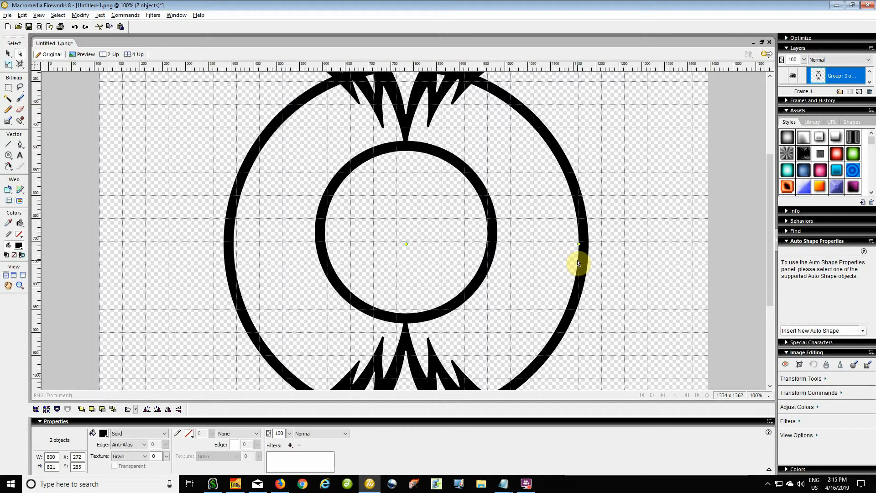
key("ctrl+alt+5")
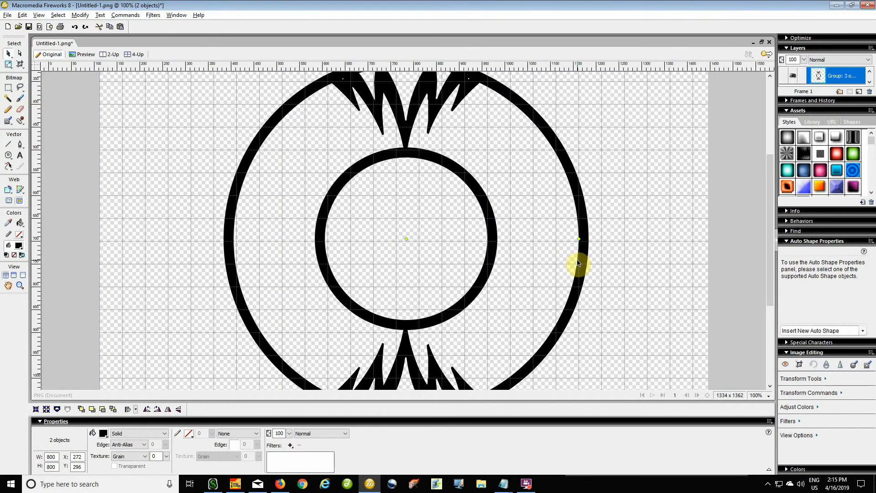
scroll(679, 272, "up", 5)
scroll(679, 270, "down", 8)
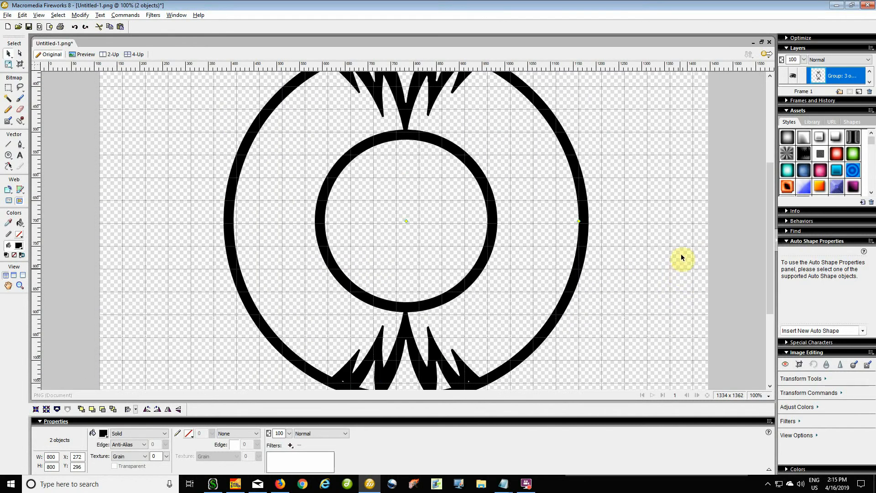
left_click(687, 244)
- Draw a black ellipse about 368 by 314 px overlapping the upper left of the inner and outer rings
scroll(677, 229, "down", 6)
scroll(677, 232, "up", 7)
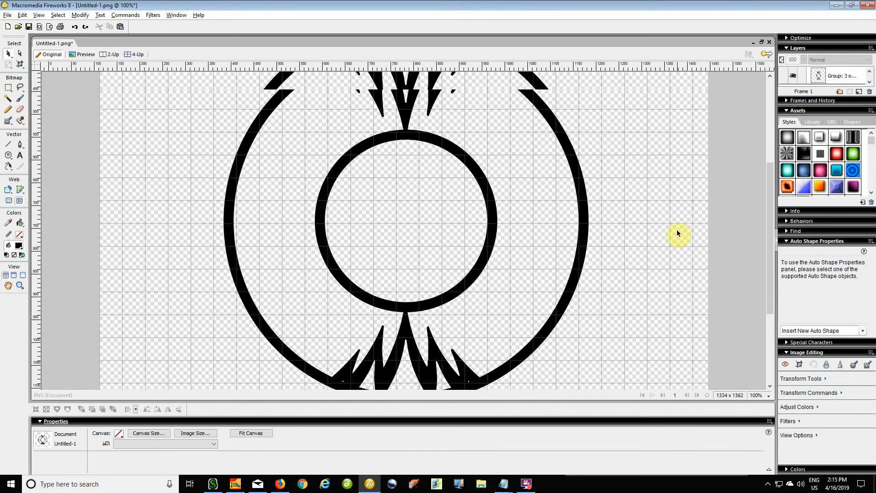
scroll(677, 233, "down", 4)
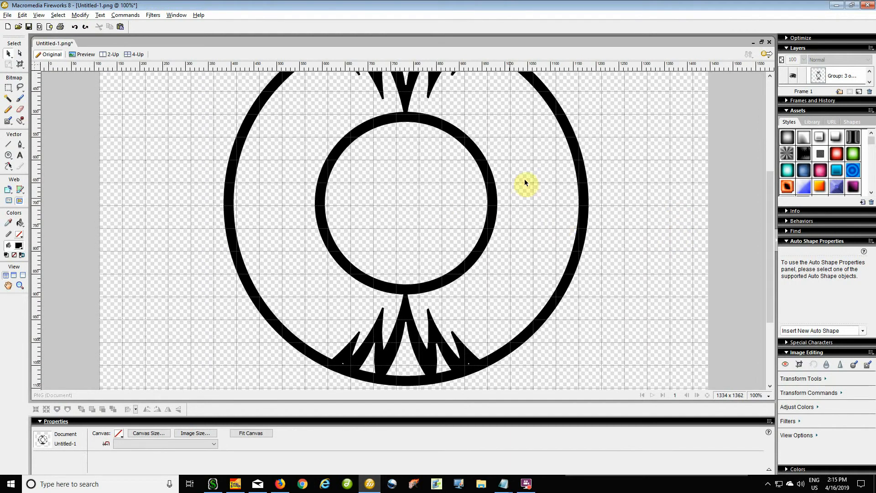
scroll(516, 111, "up", 2)
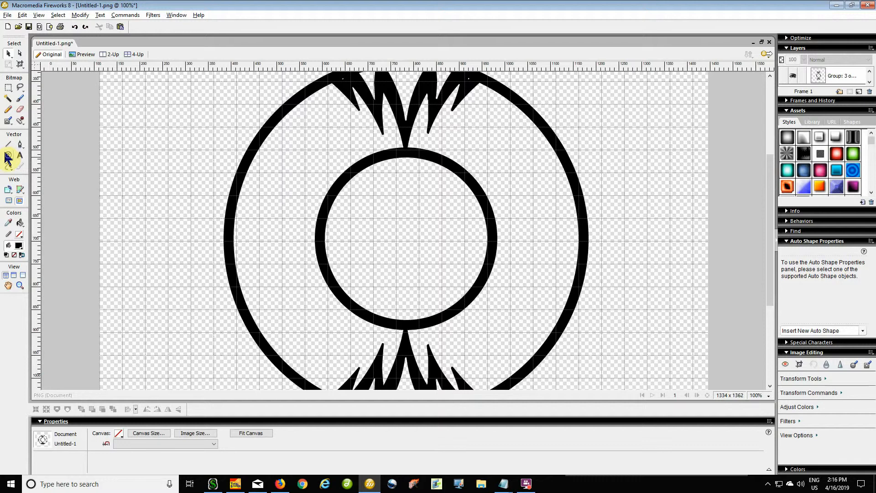
left_click(9, 156)
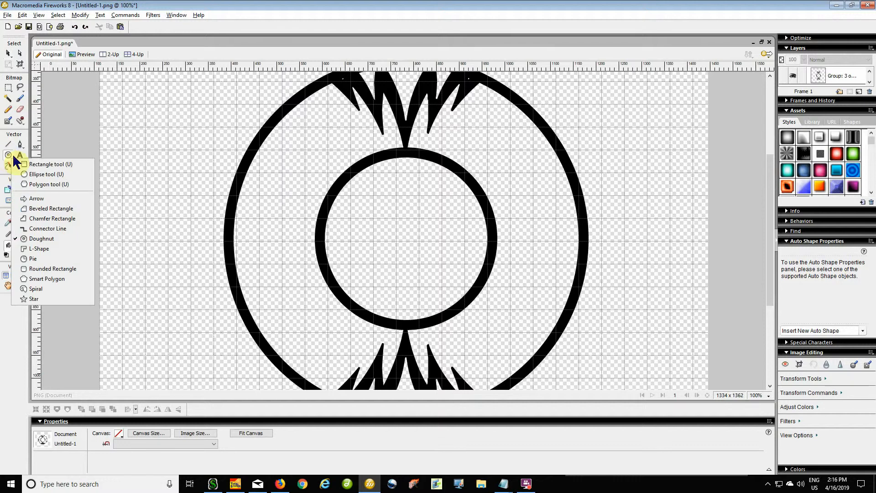
left_click(46, 174)
left_click_drag(209, 116, 378, 259)
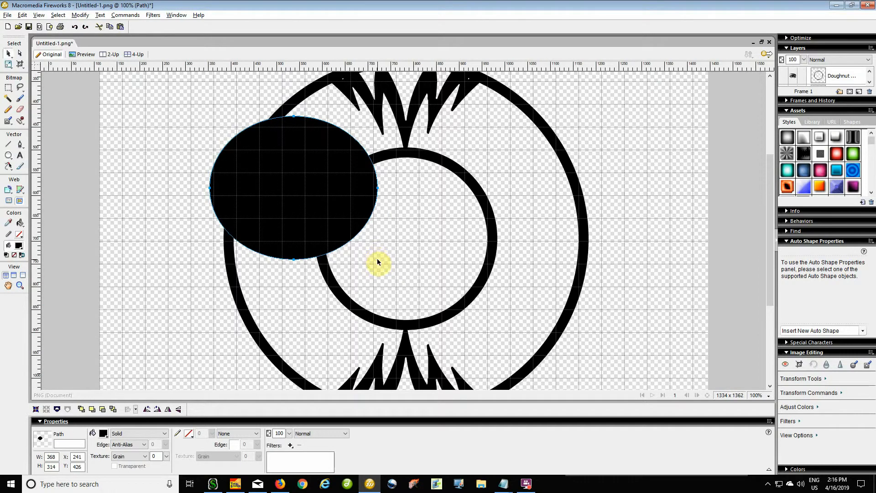
- Change the ellipse's solid fill to a Radial gradient
left_click(103, 434)
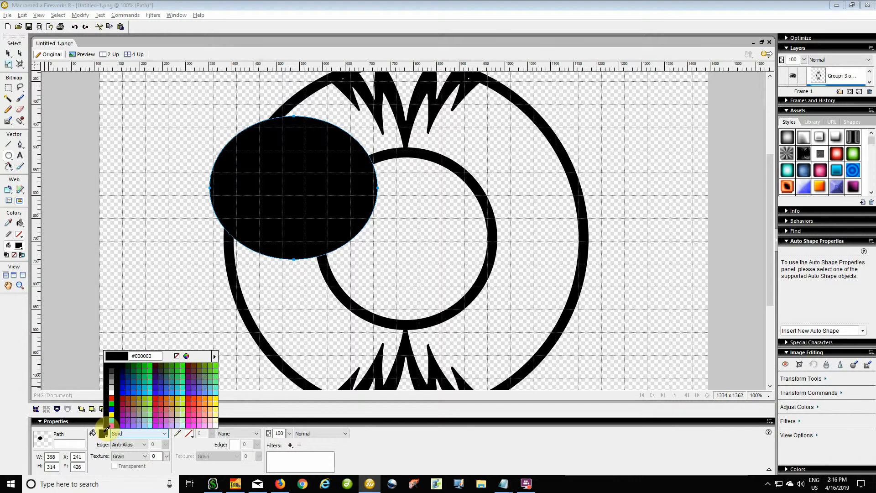
left_click(108, 427)
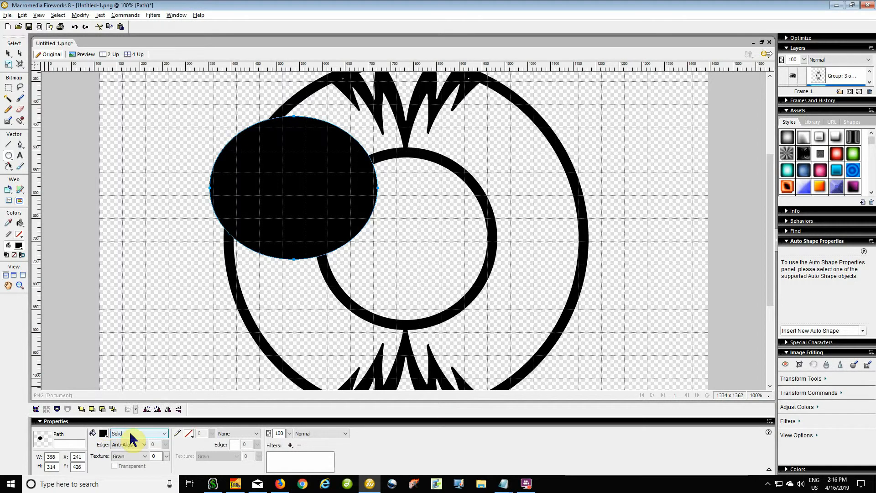
left_click(137, 433)
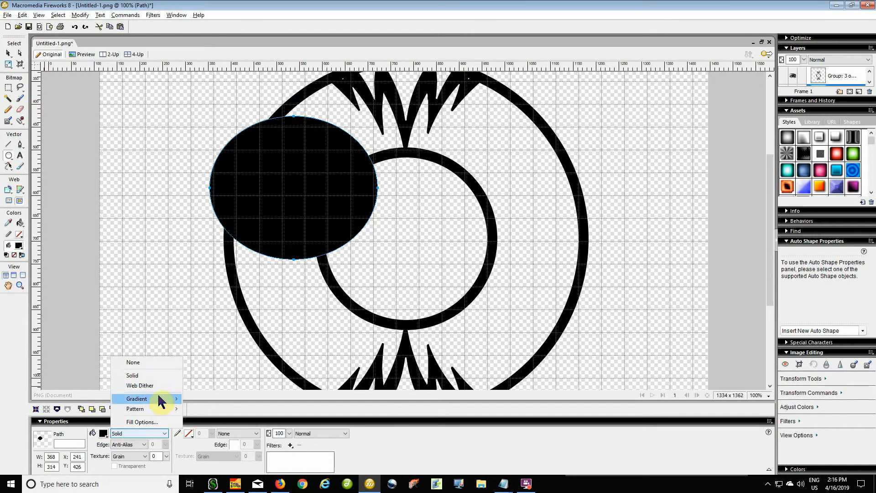
mouse_move(162, 399)
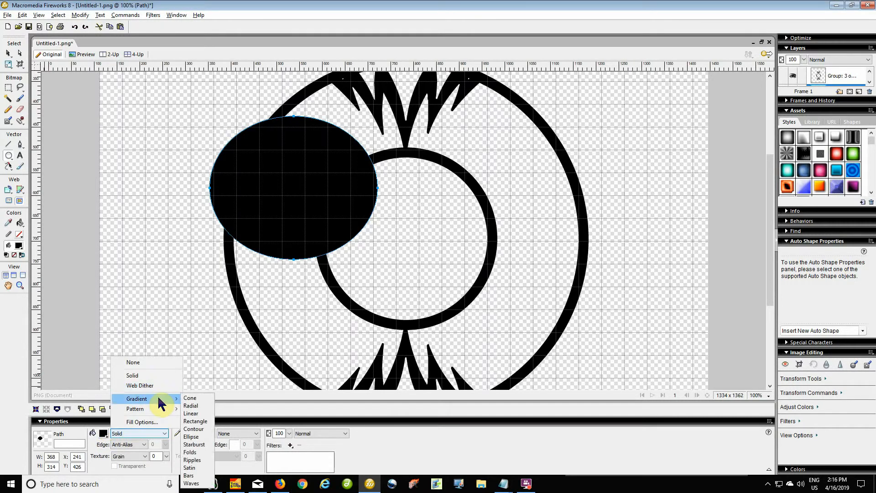
left_click(203, 410)
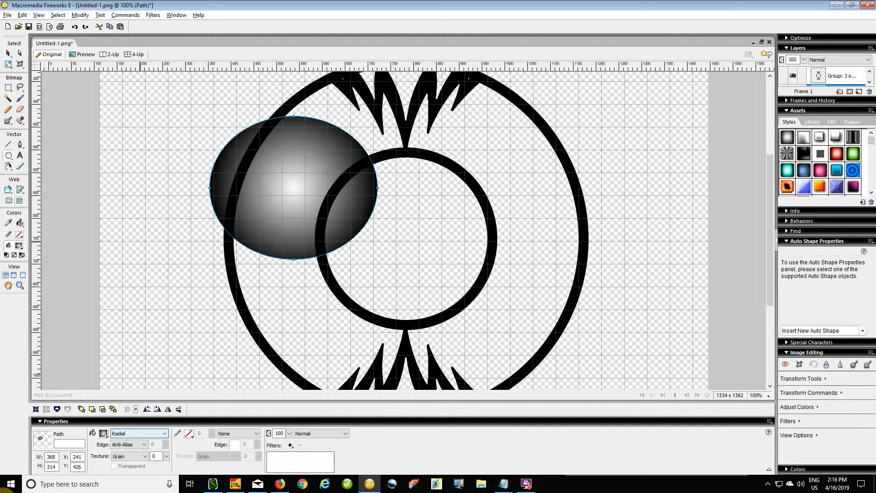
- Resize the radial-gradient ellipse to 800 by 800 px and move it so it fills the emblem's outer ring
double_click(54, 457)
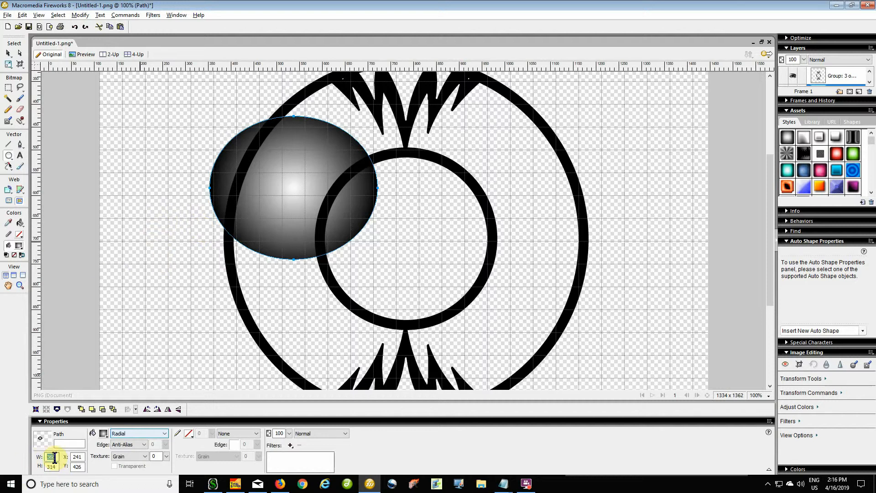
type("800")
key("Tab")
type("8")
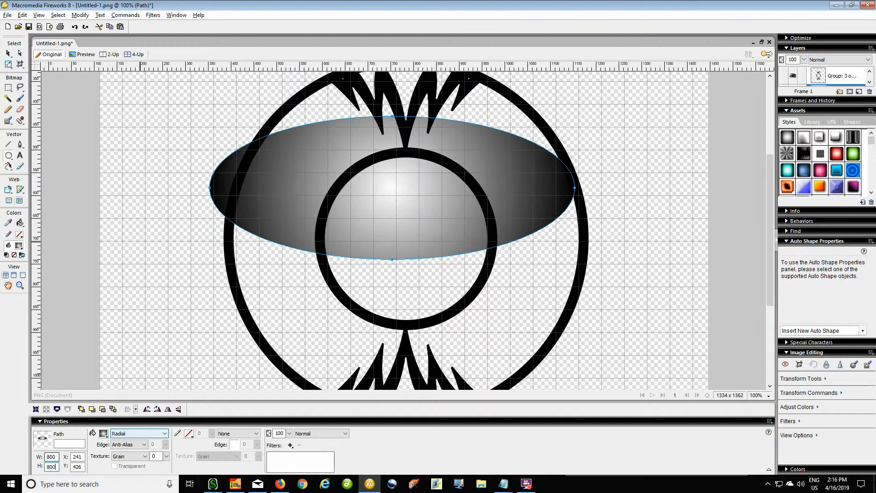
type("00")
key("Return")
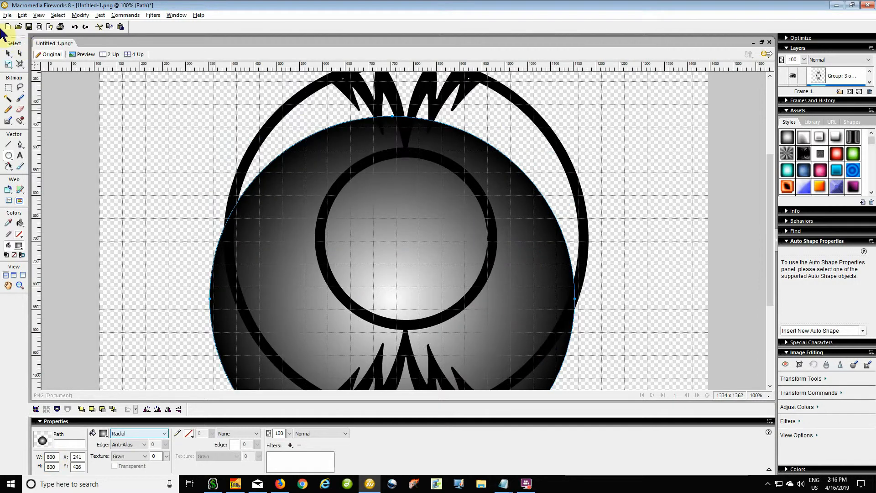
left_click(10, 54)
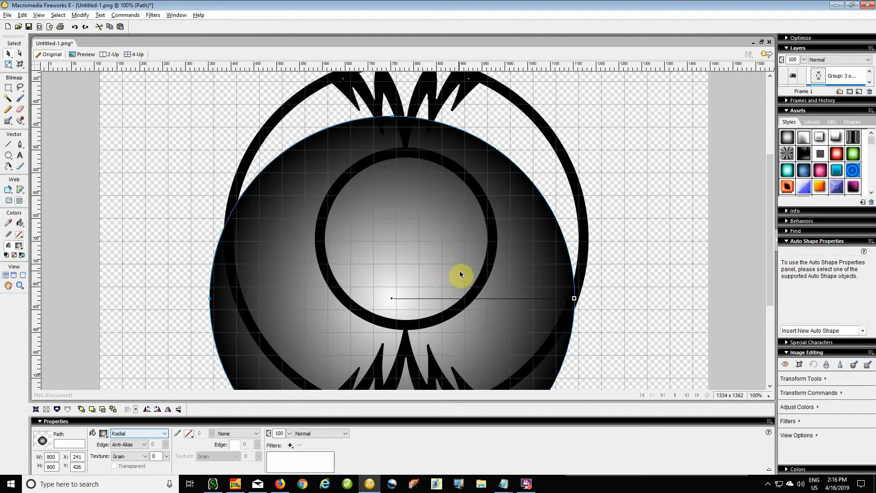
left_click_drag(535, 307, 548, 252)
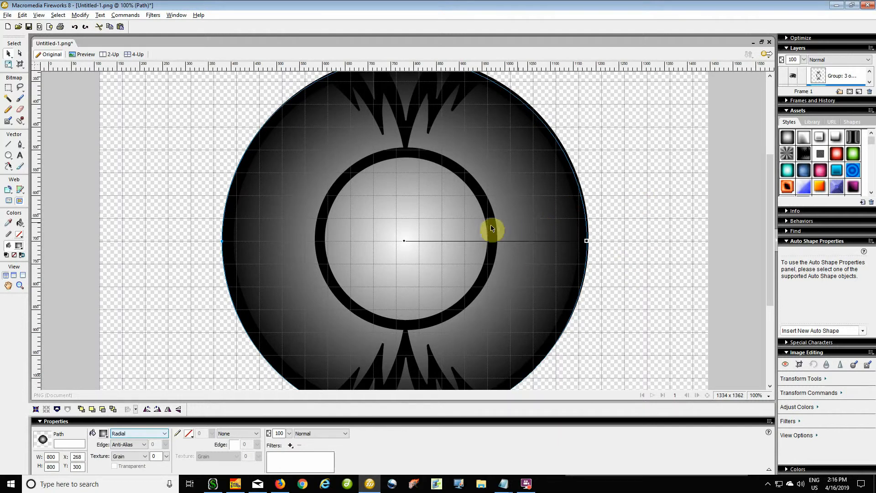
- Recolour the circle's radial gradient to light green at the centre and very dark green at the edge
left_click(103, 434)
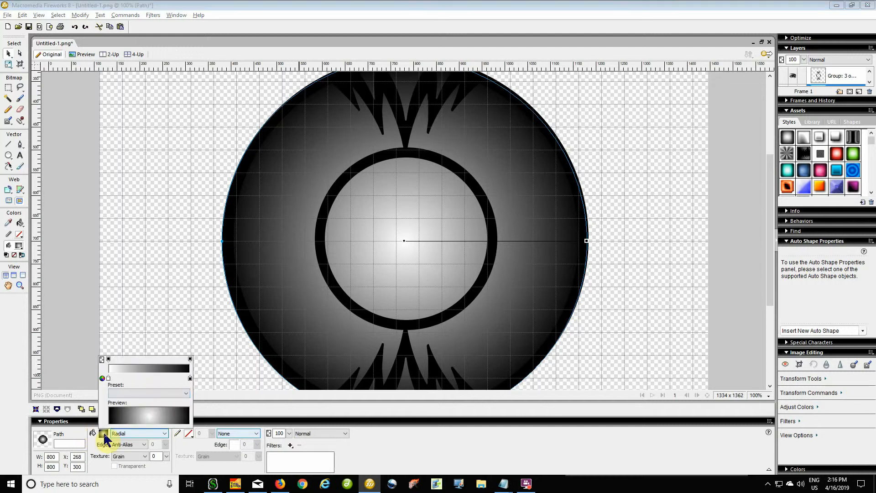
left_click(109, 378)
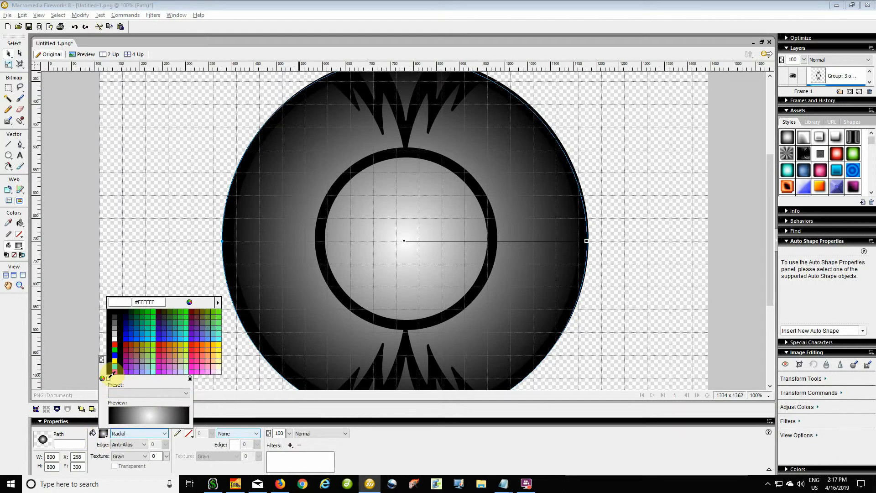
left_click(223, 324)
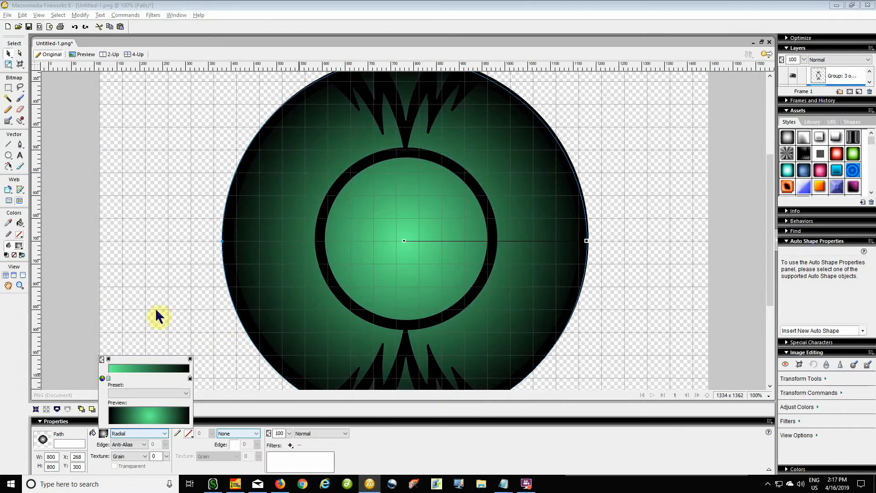
left_click(190, 378)
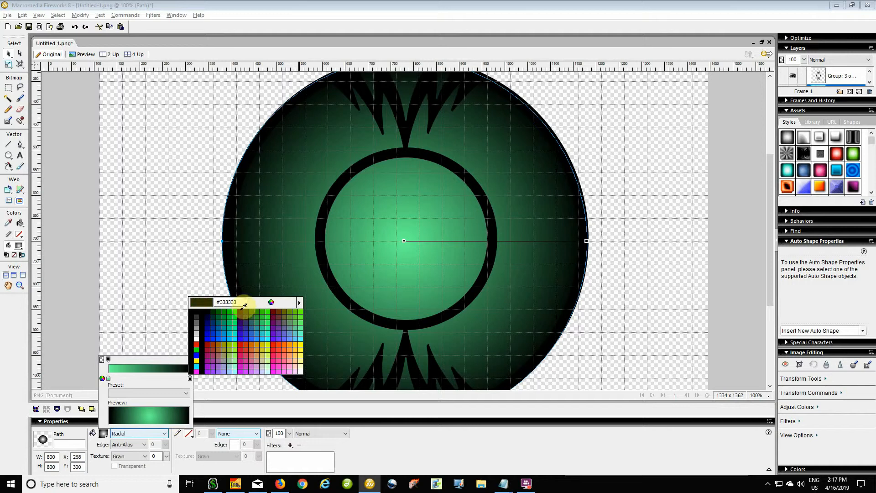
left_click(213, 311)
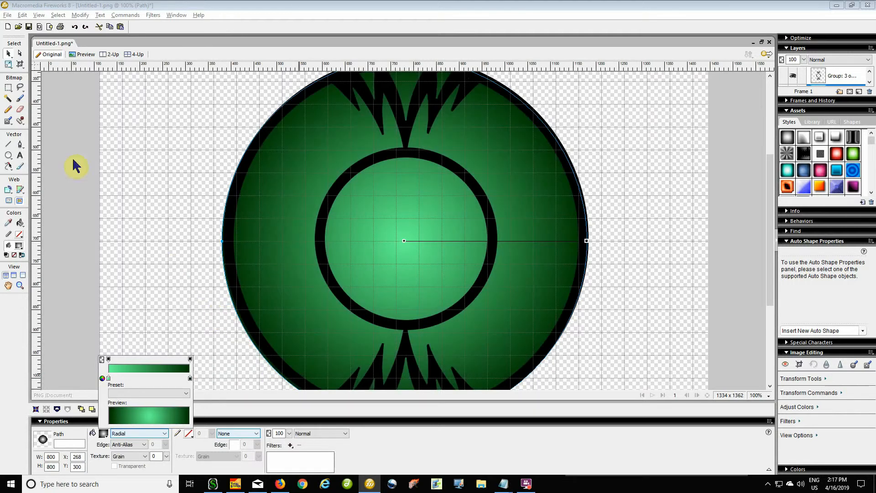
left_click(169, 277)
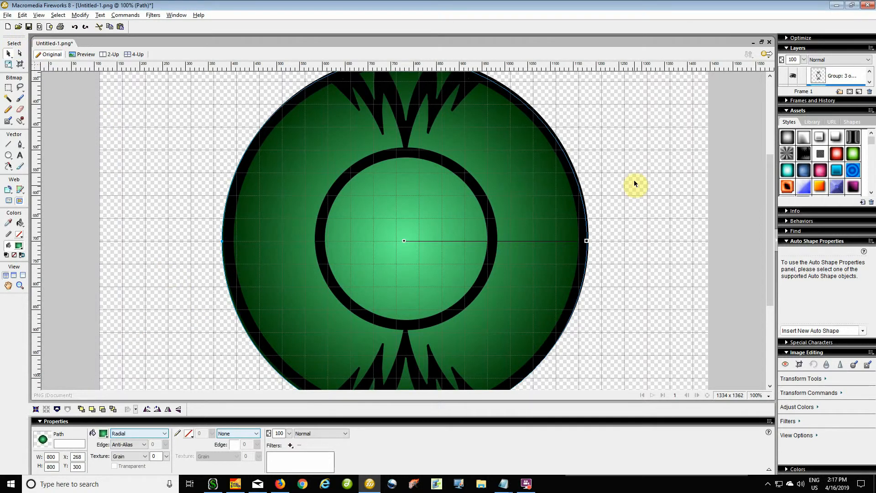
- Centre the green circle, outer ring and emblem group on each other vertically and horizontally, and deselect them
left_click_drag(634, 183, 192, 352)
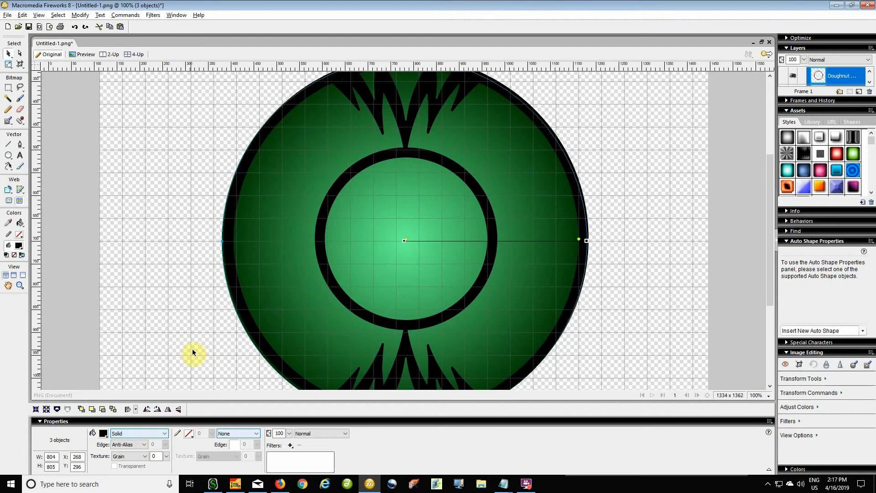
key("ctrl+alt+2")
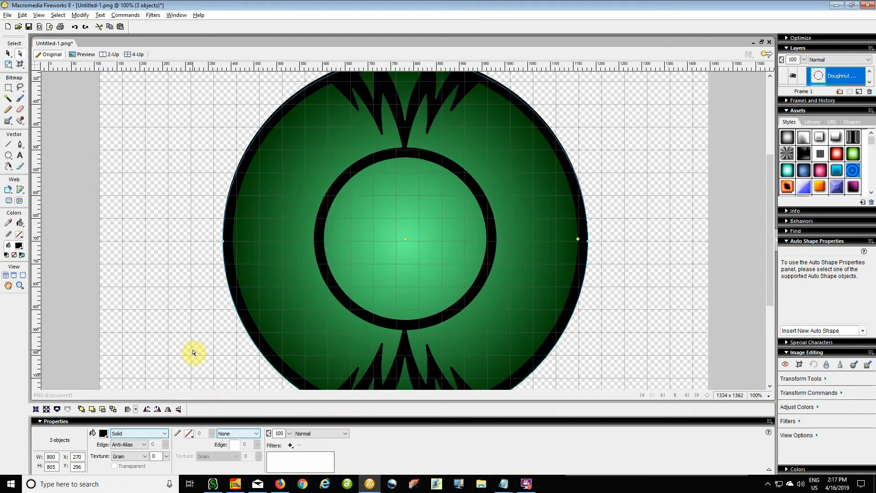
key("ctrl+alt+5")
key("v")
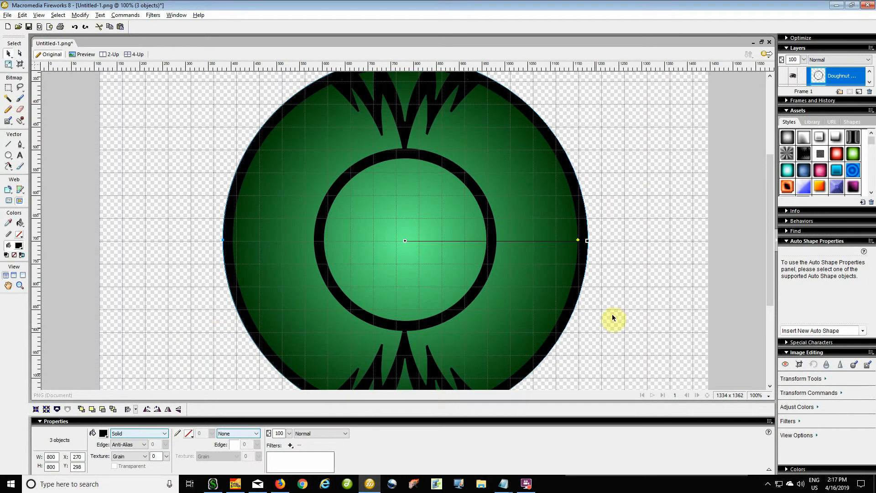
left_click(650, 249)
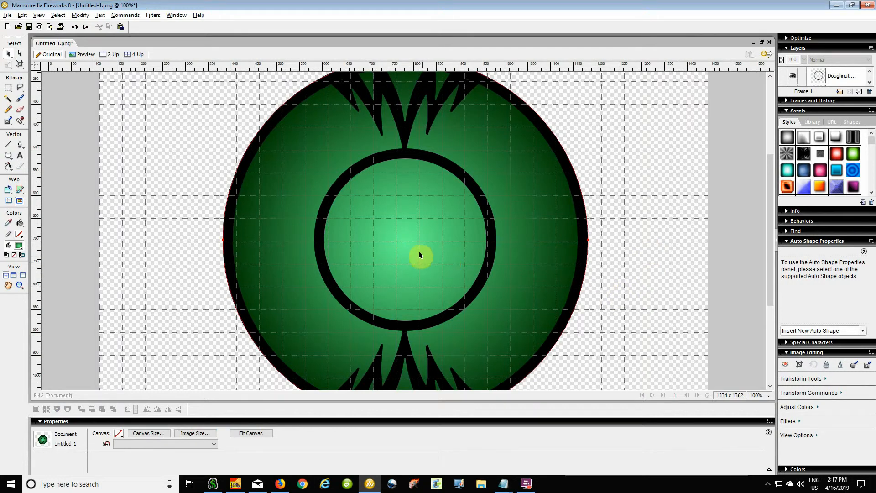
- Try the green circle's gradient highlight at its lower-right edge, and place it at the upper-left edge
left_click(425, 242)
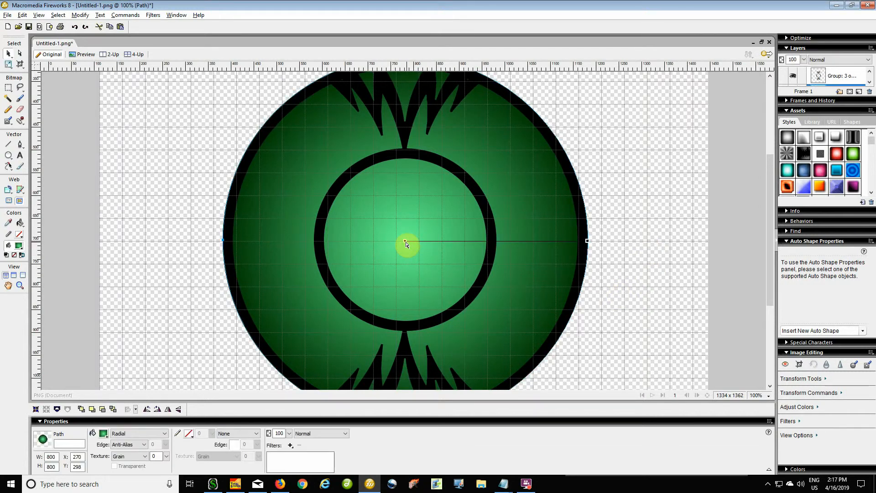
left_click_drag(406, 242, 534, 359)
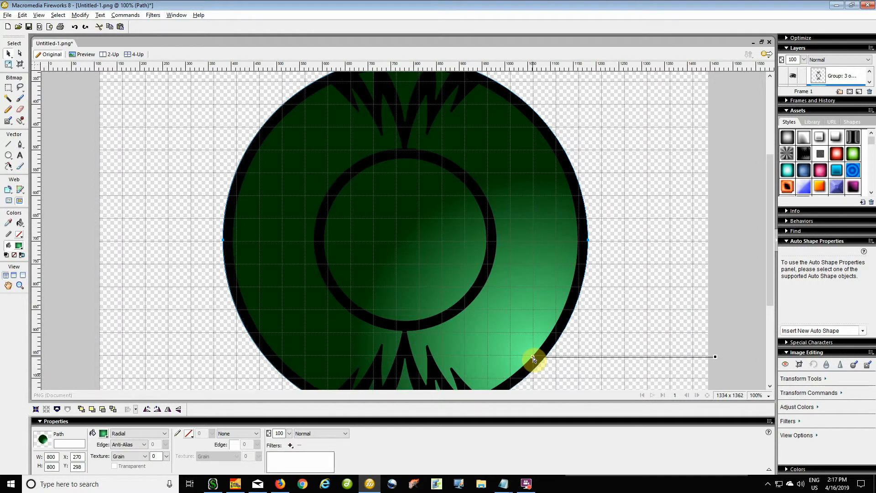
left_click_drag(533, 359, 280, 128)
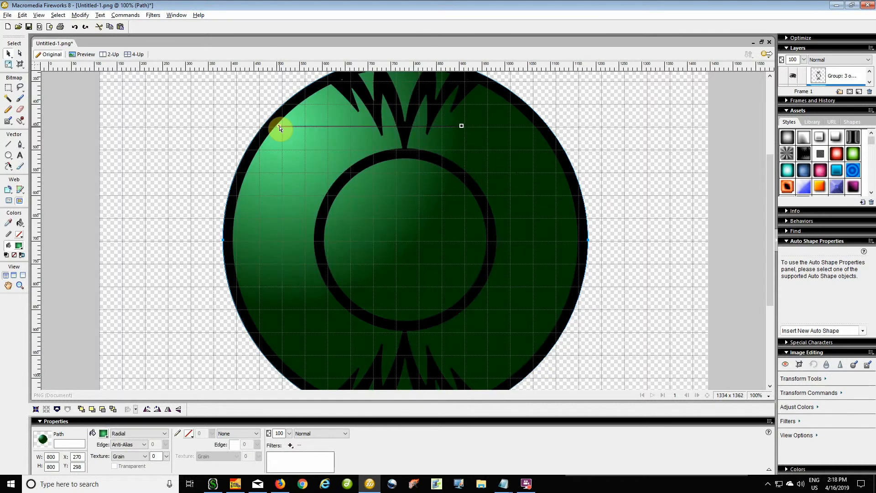
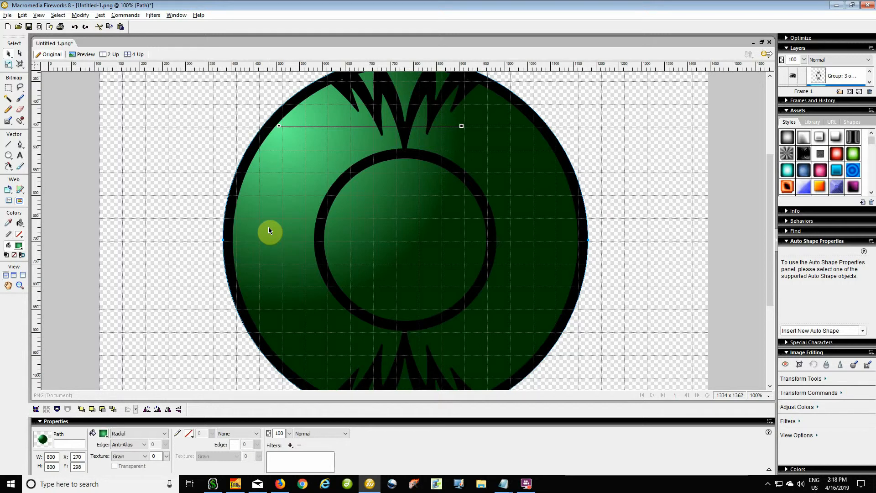
- Clone the green circle, resize the copy to 400 by 400 px and shift its gradient highlight to the lower-right edge
key("ctrl+shift+t")
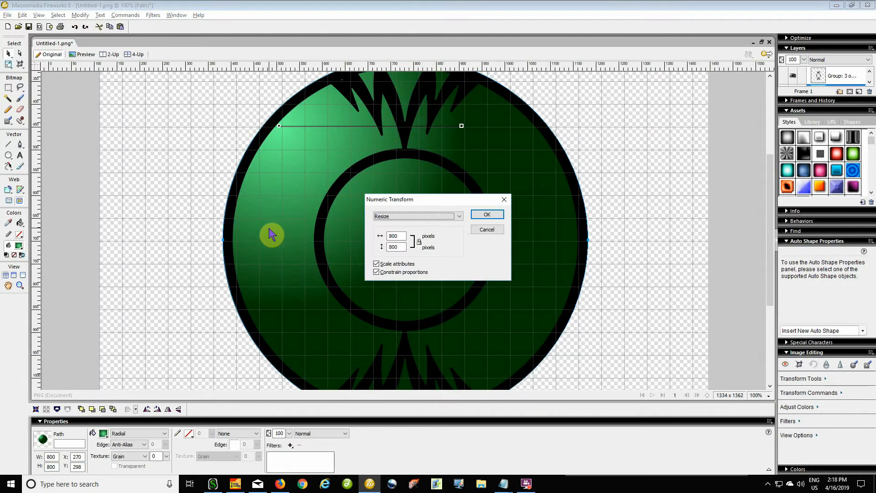
left_click(413, 216)
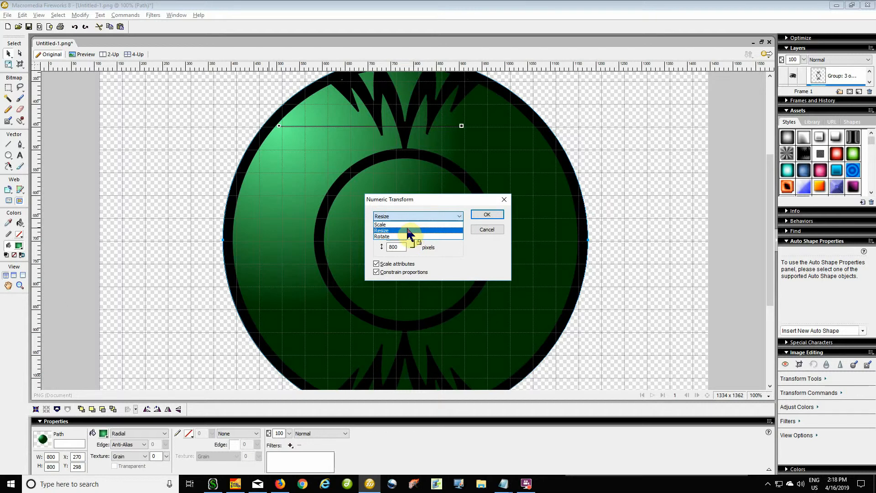
left_click(407, 230)
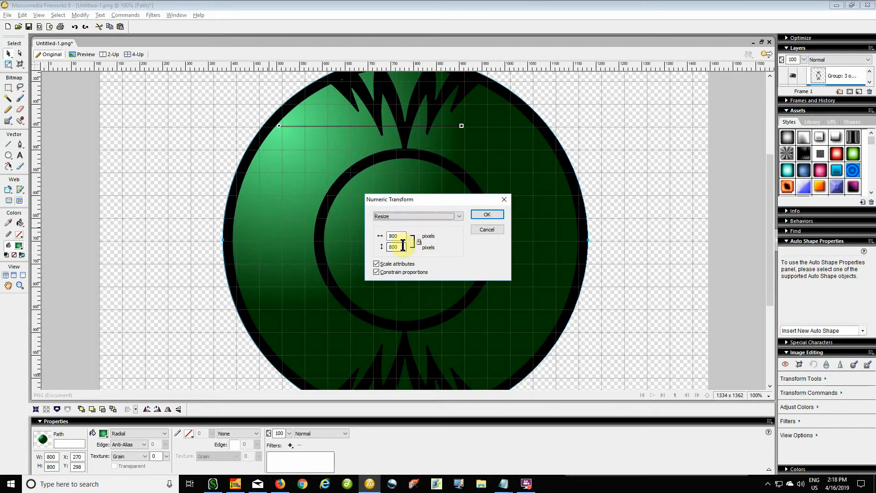
double_click(393, 236)
type("4")
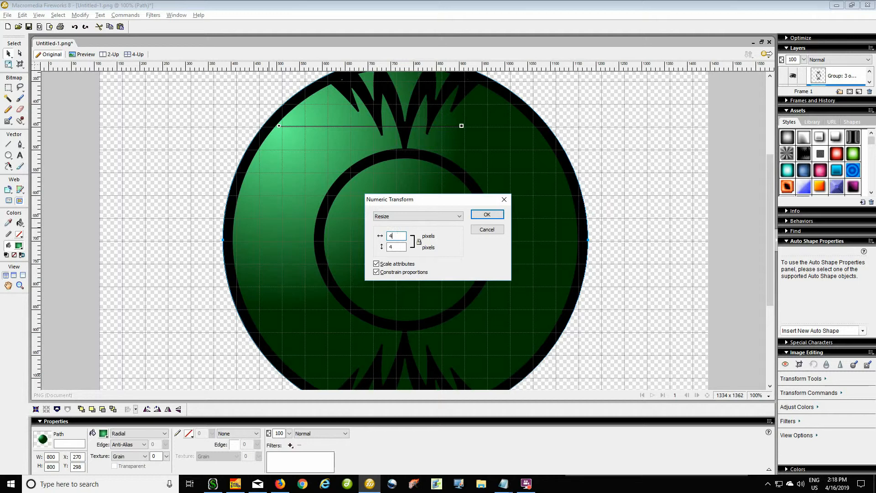
left_click(500, 218)
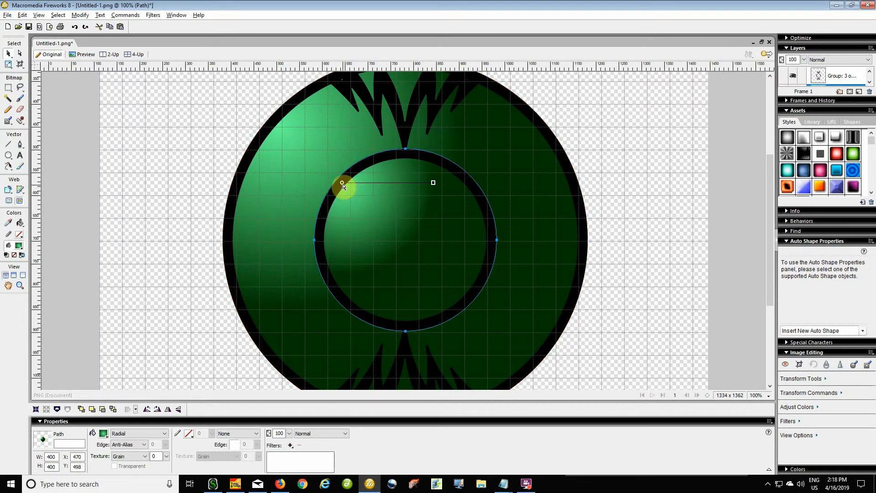
left_click_drag(343, 185, 471, 300)
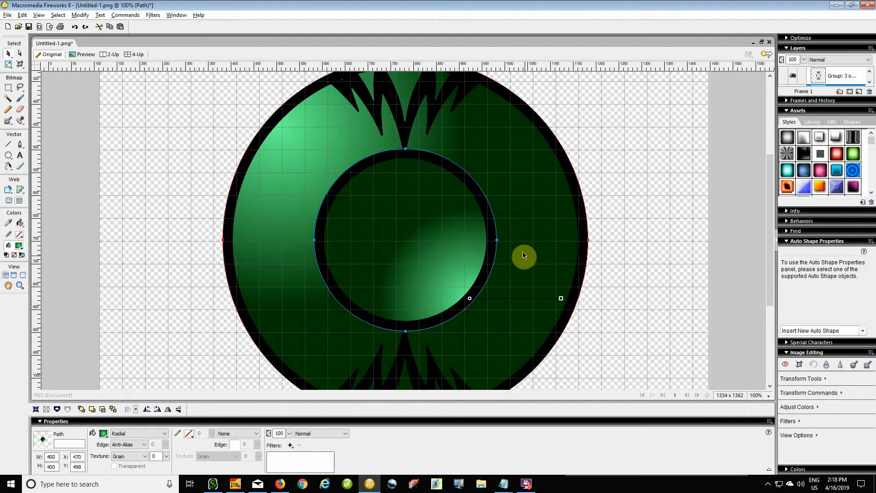
left_click(623, 188)
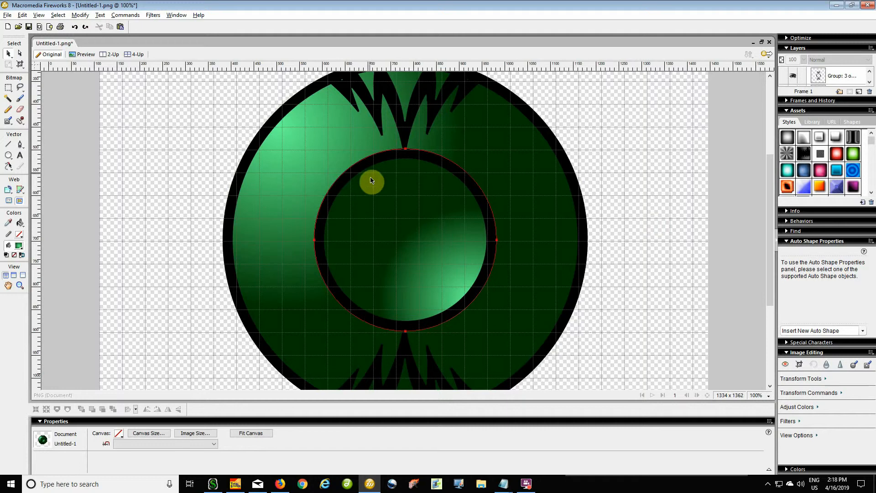
left_click(240, 180)
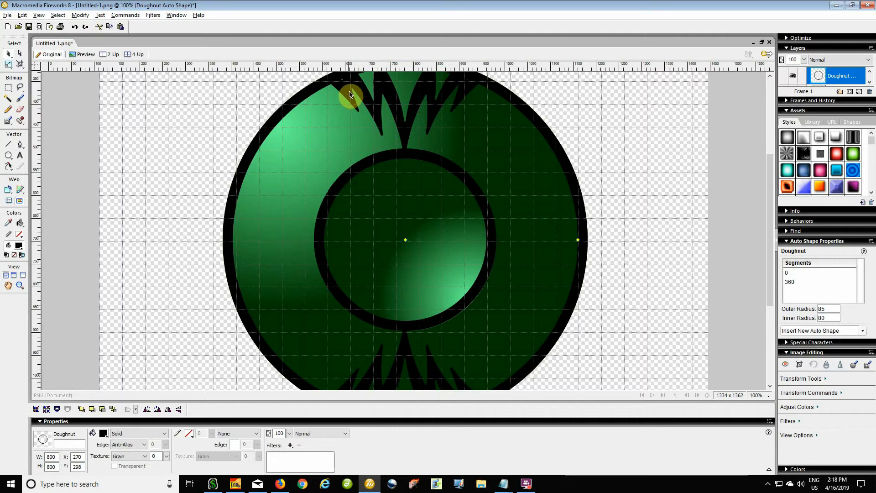
left_click(364, 177, "shift")
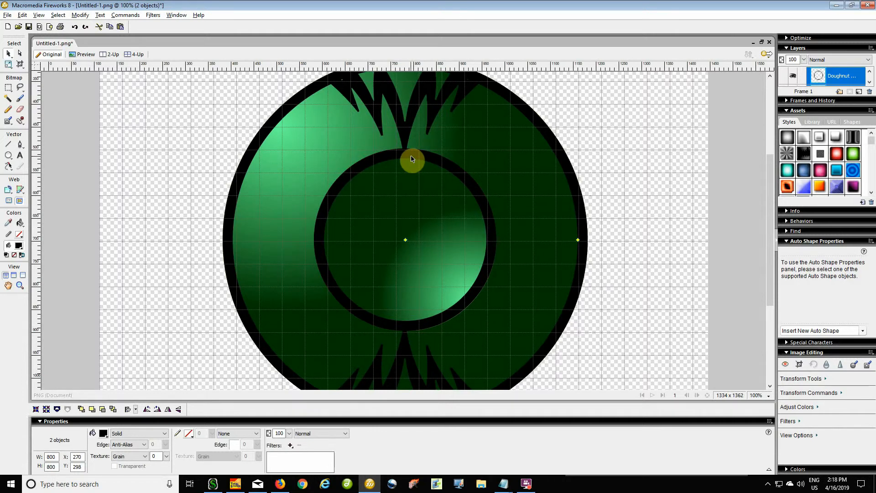
left_click(655, 212)
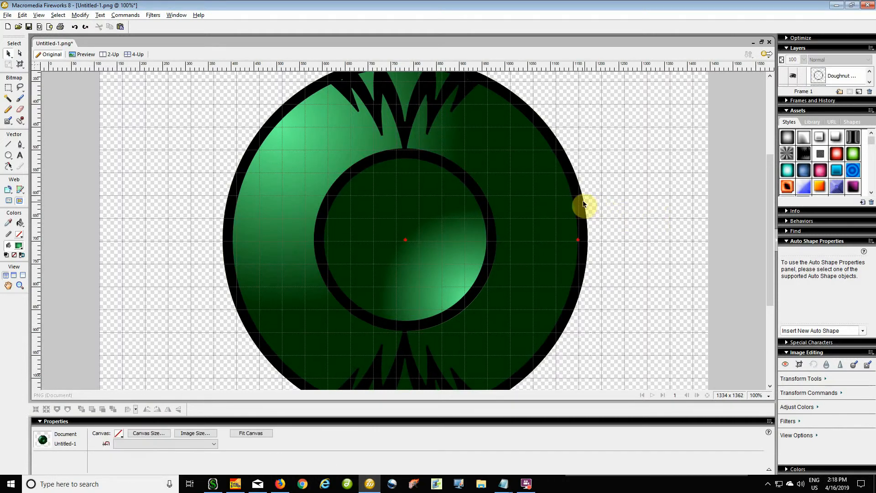
- Shift the outer ring and the winged emblem group a little down and right, off the green circles
left_click_drag(583, 203, 606, 210)
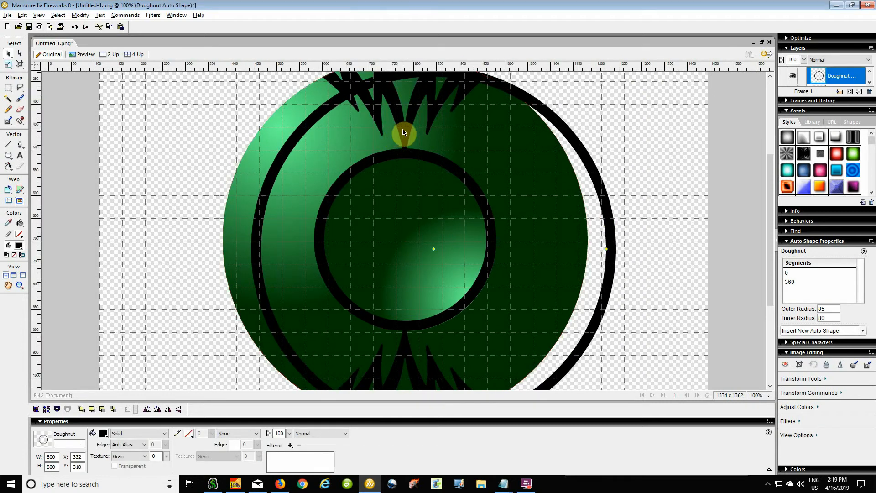
left_click_drag(404, 132, 465, 168)
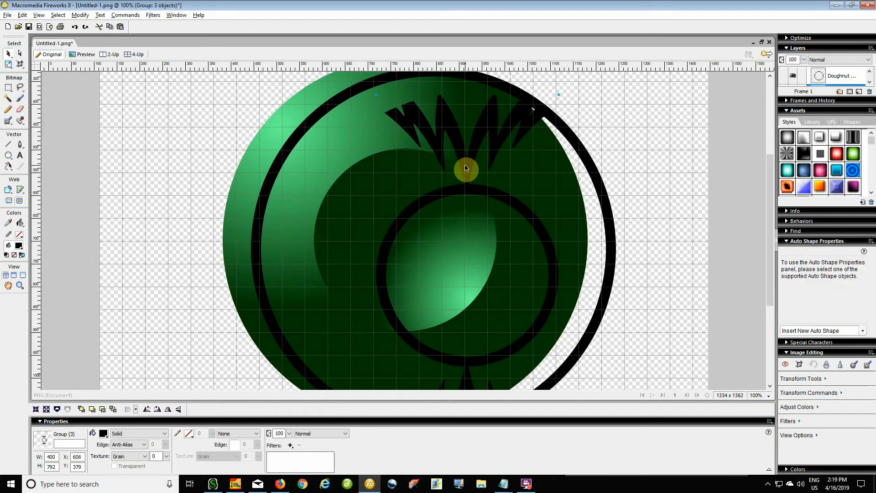
- Centre the outer ring and the emblem group on each other both vertically and horizontally, and group them
left_click(597, 182, "shift")
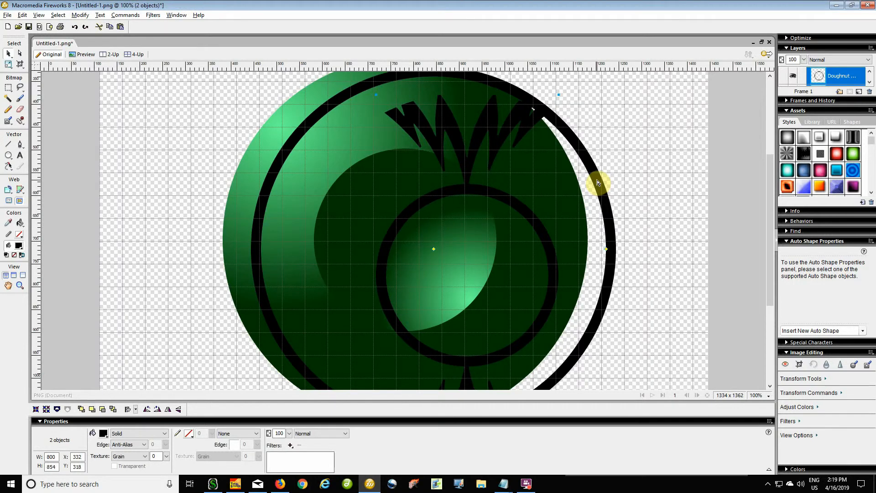
key("a")
key("ctrl+alt+2")
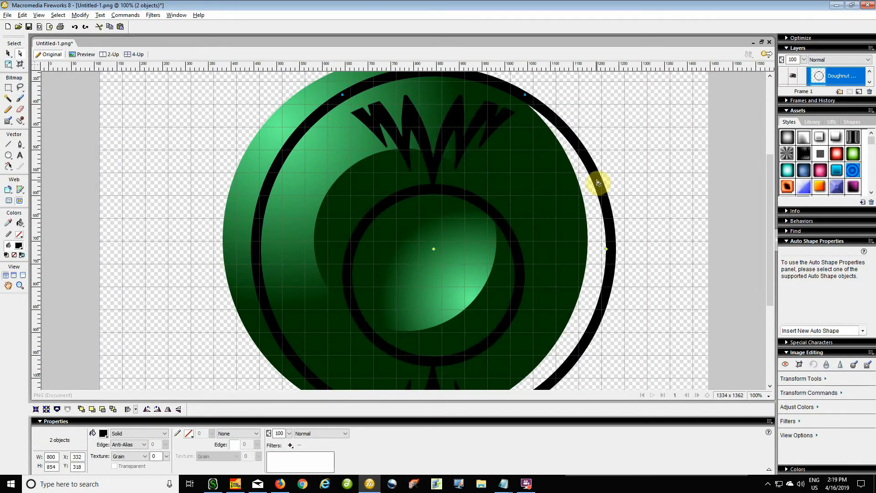
key("ctrl+alt+5")
key("v")
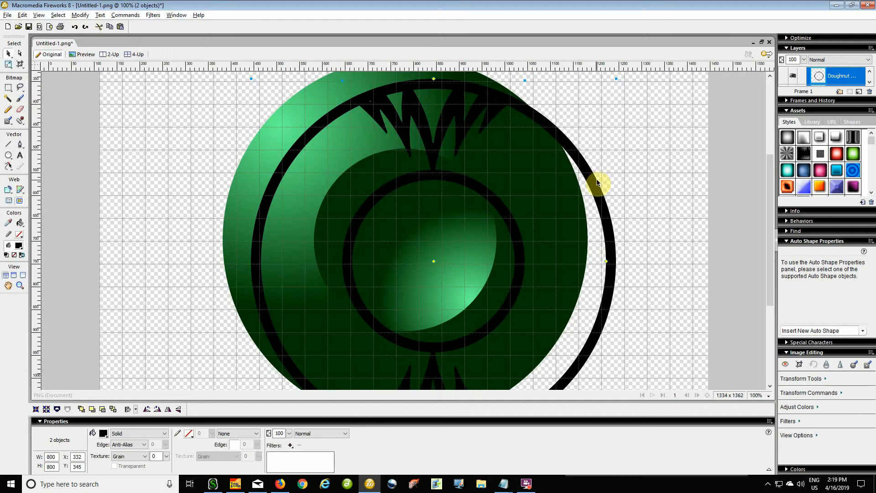
key("ctrl+g")
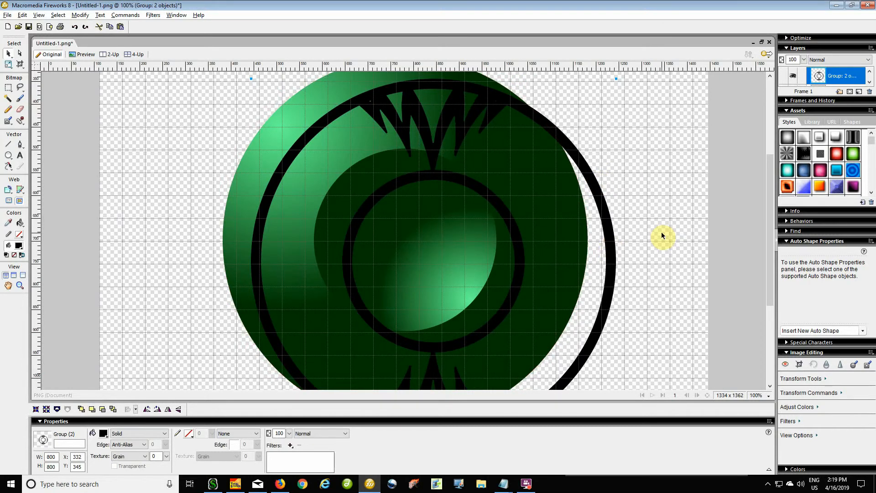
- Centre the two green circles and the grouped line work on each other both vertically and horizontally
key("ctrl+a")
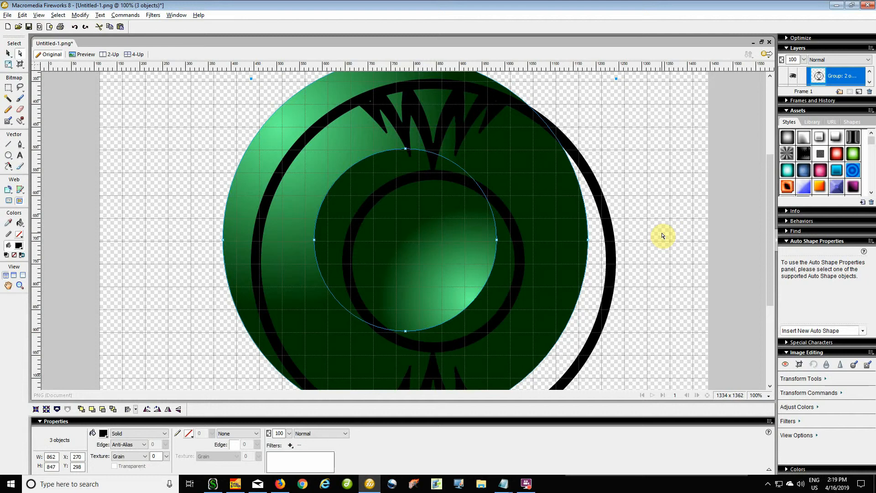
key("ctrl+alt+2")
key("ctrl+alt+5")
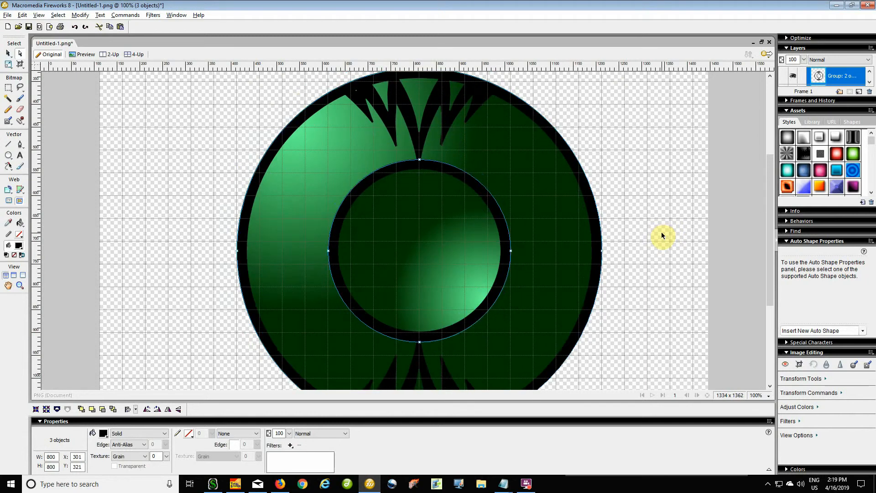
- Move the two green circles and the line work together up to the upper middle of the canvas
key("v")
left_click(664, 218)
left_click_drag(664, 217, 96, 288)
left_click_drag(503, 255, 548, 281)
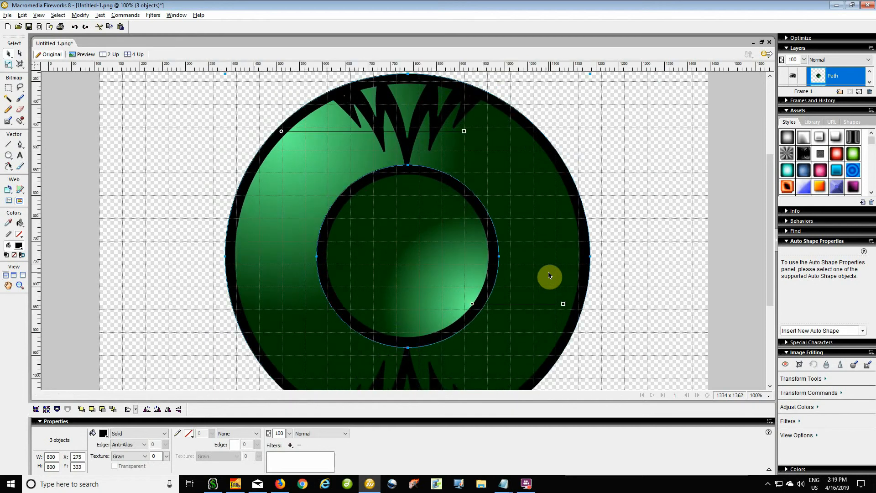
scroll(546, 272, "up", 7)
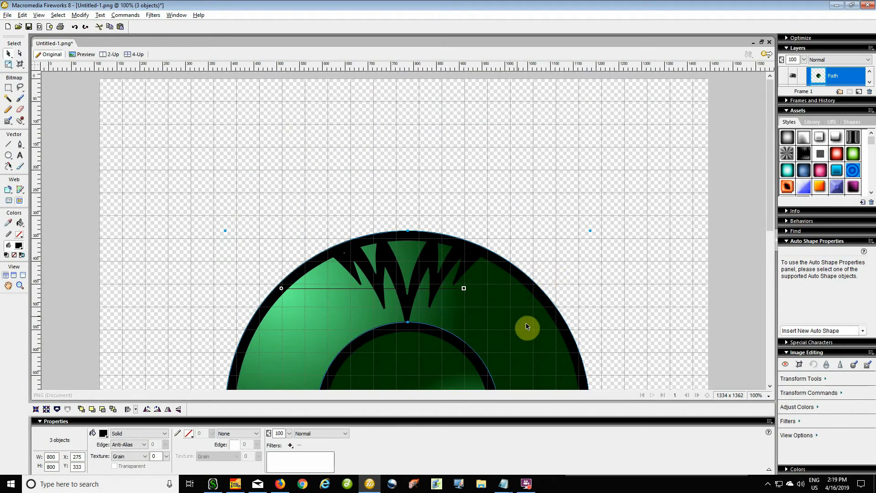
left_click_drag(527, 326, 522, 185)
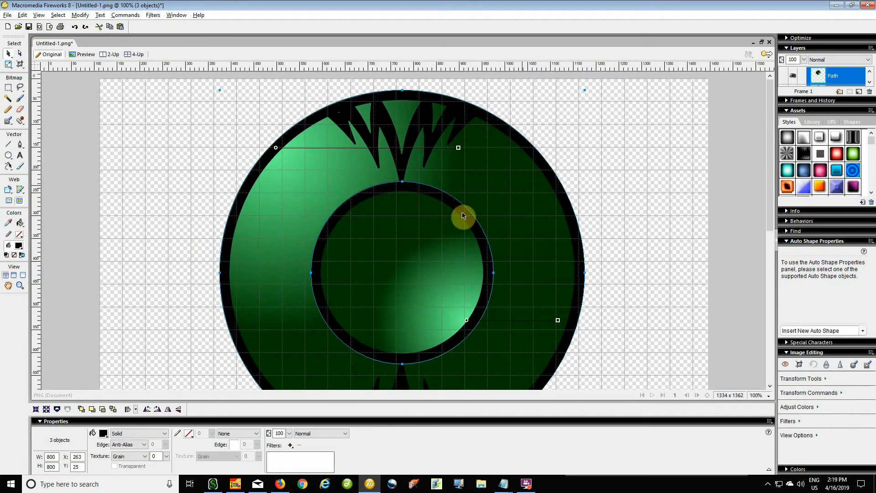
left_click(158, 211)
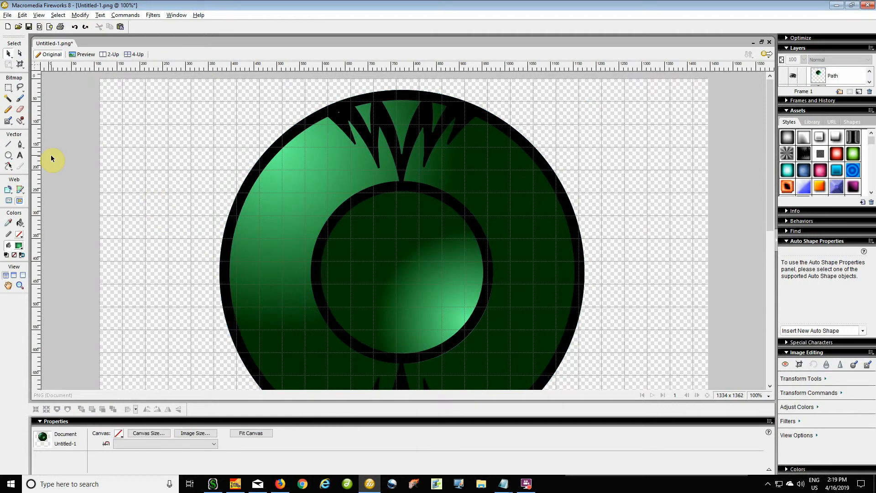
- Draw a text box in the empty canvas left of the emblem, using the Dnifont font at size 200
left_click(20, 155)
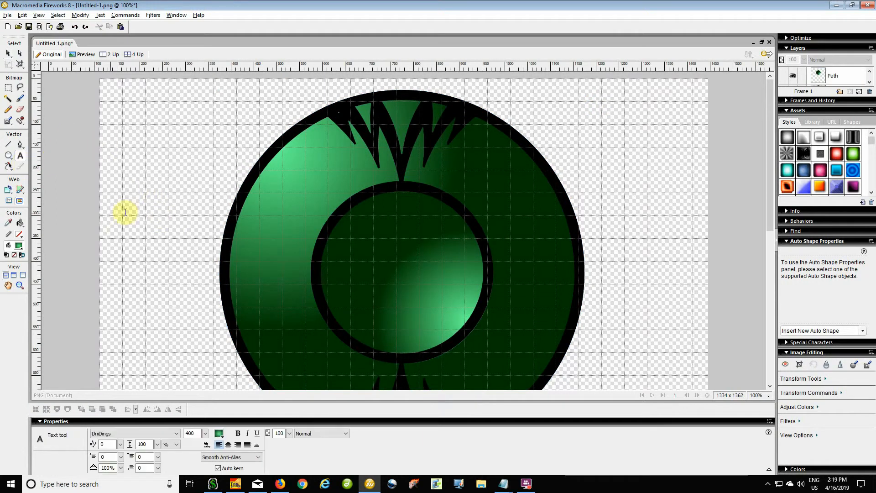
left_click(120, 433)
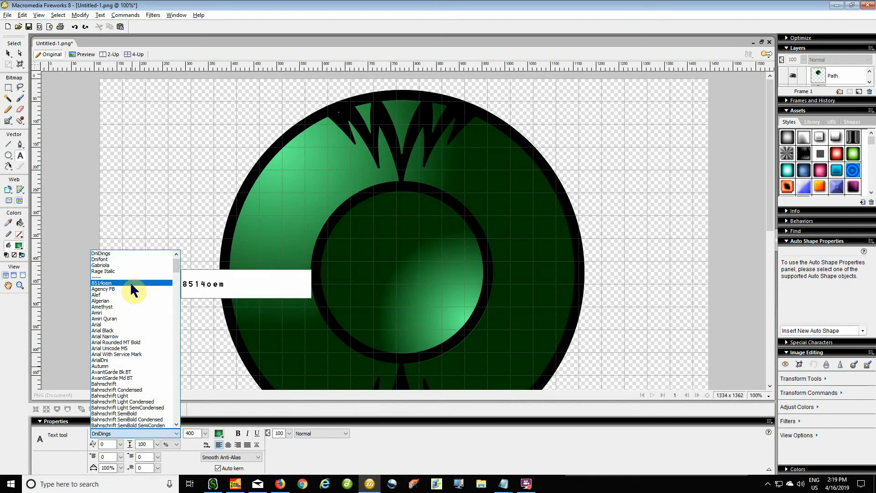
left_click(127, 259)
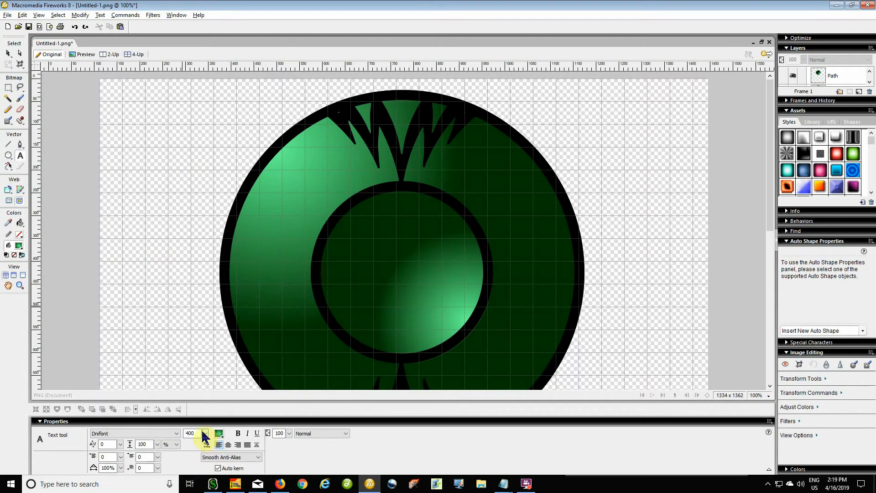
left_click_drag(152, 169, 215, 240)
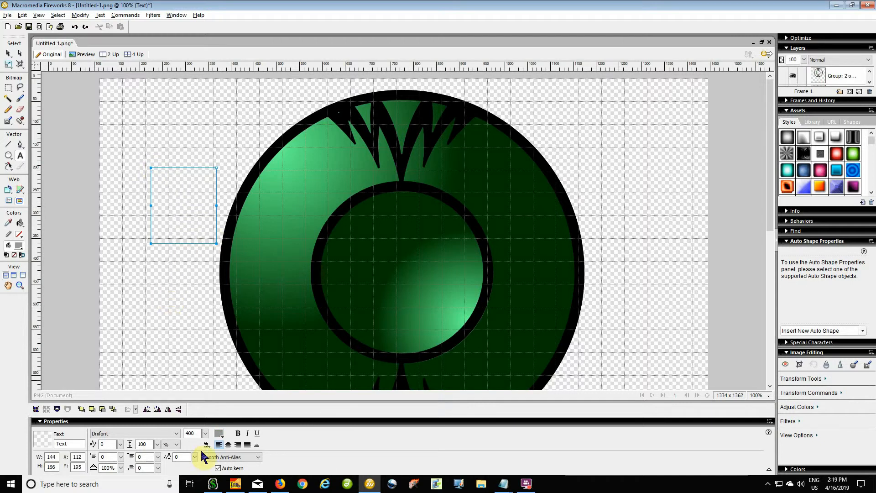
double_click(199, 434)
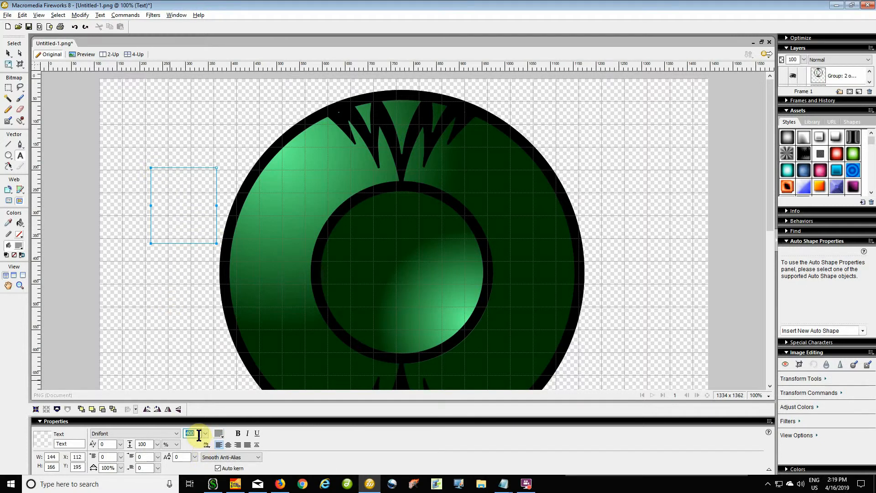
type("200")
key("Return")
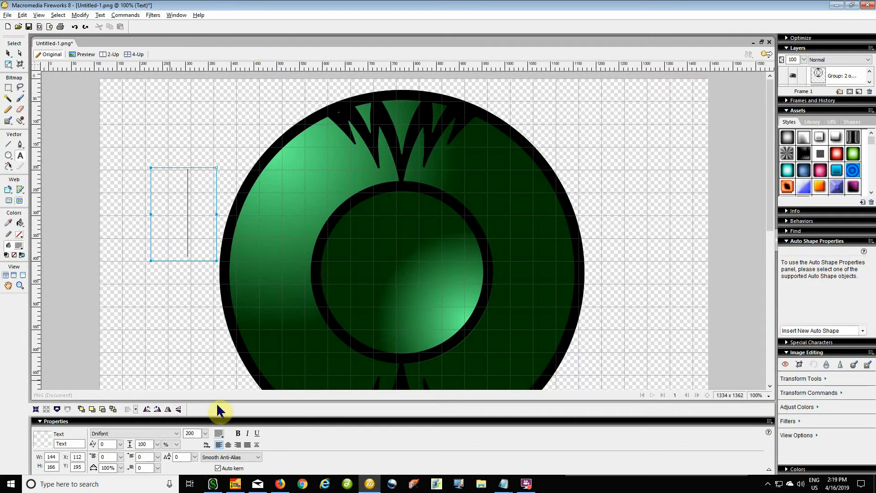
- Enter the letters l, w and f on separate lines in the text box and finish the text editing
type("L")
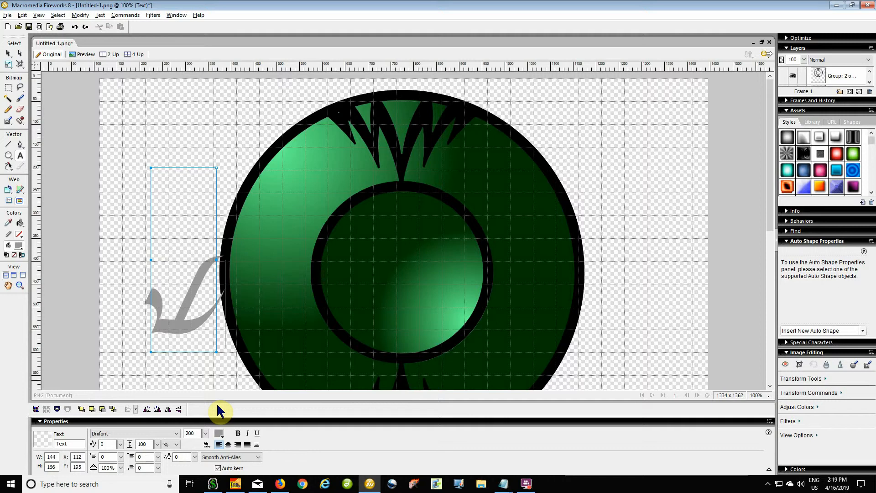
type(" a")
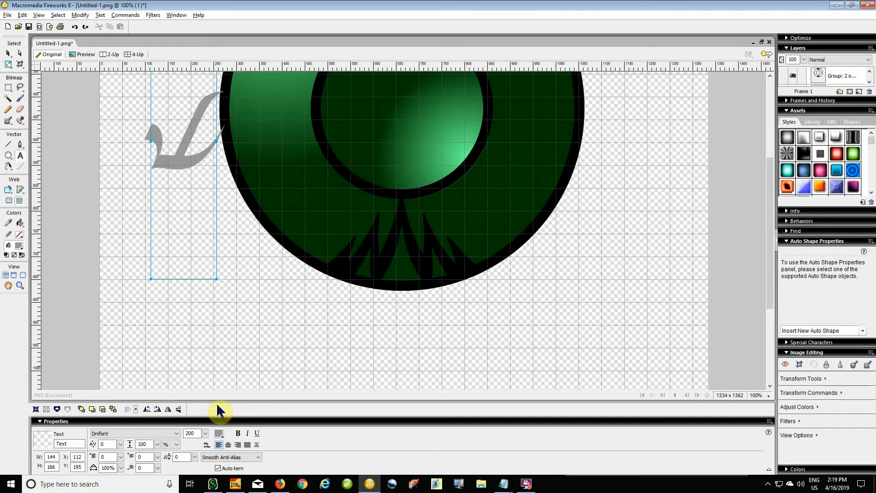
type(" f")
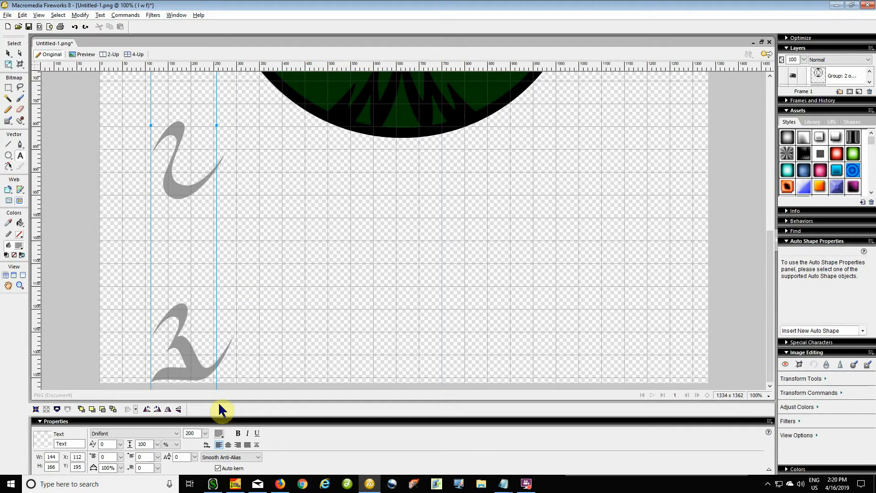
left_click(11, 57)
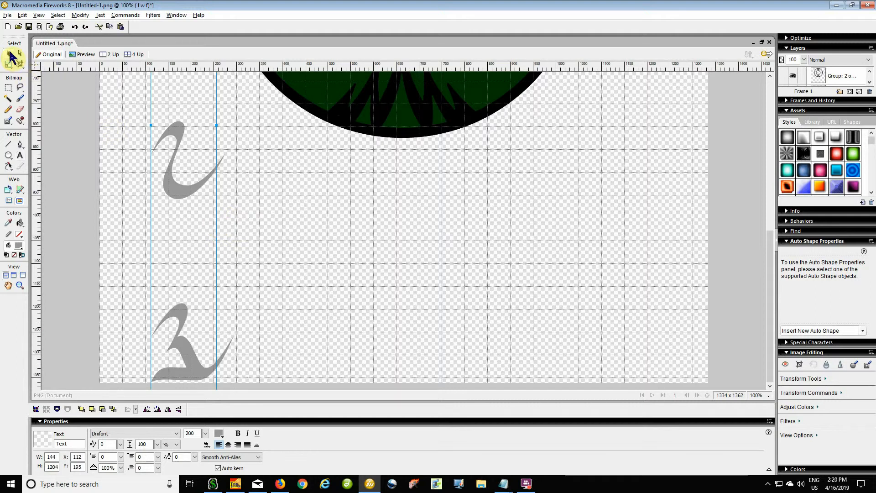
- Convert the lettering to paths and ungroup it into three separate letter shapes
right_click(173, 195)
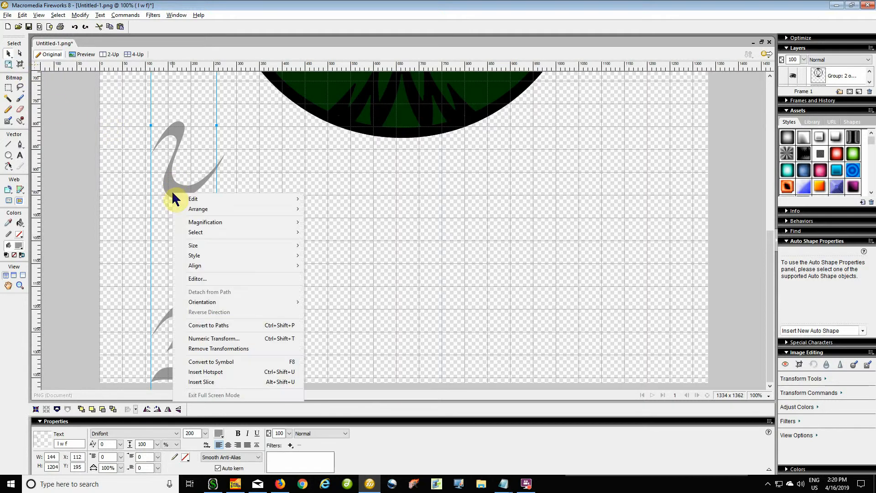
left_click(236, 327)
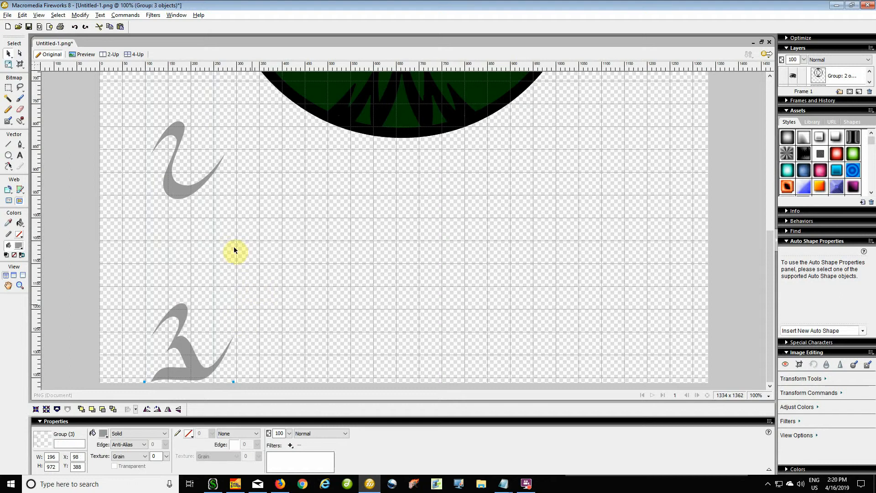
right_click(173, 194)
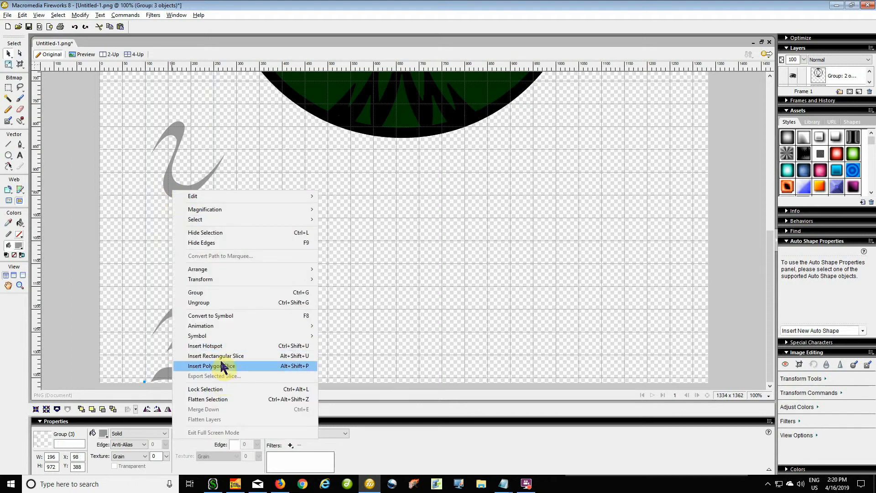
left_click(220, 302)
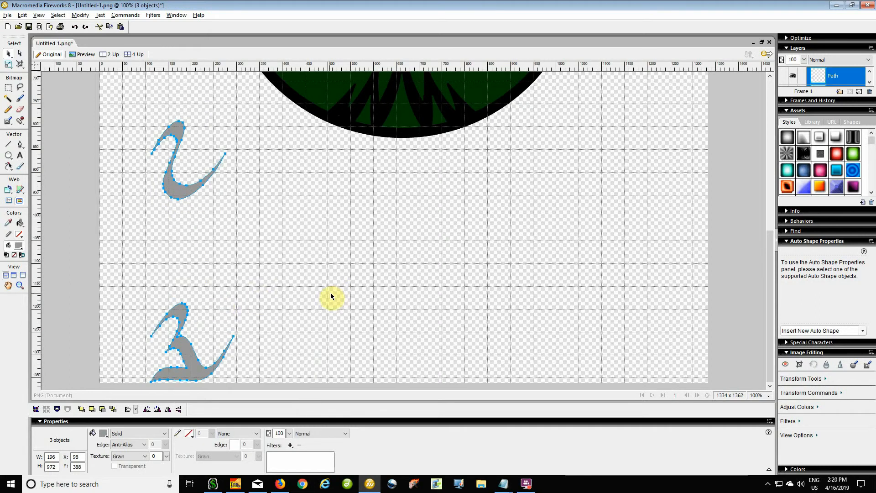
scroll(331, 297, "up", 4)
scroll(178, 225, "up", 5)
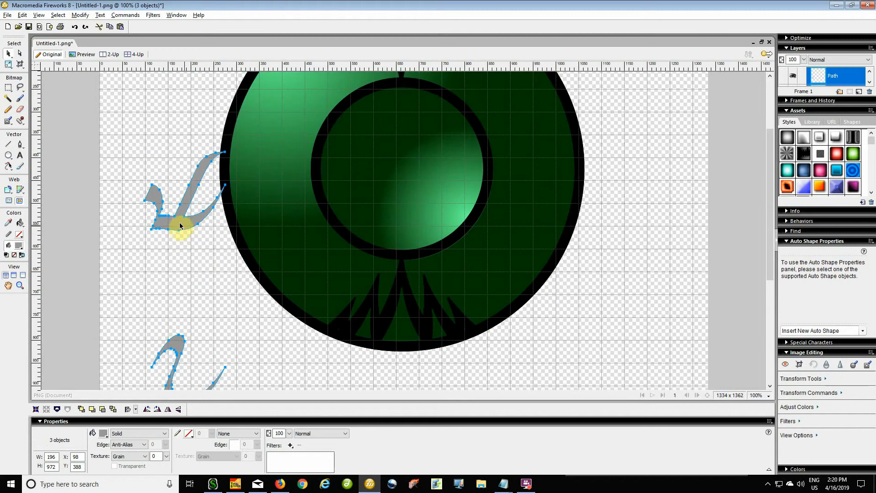
left_click(191, 250)
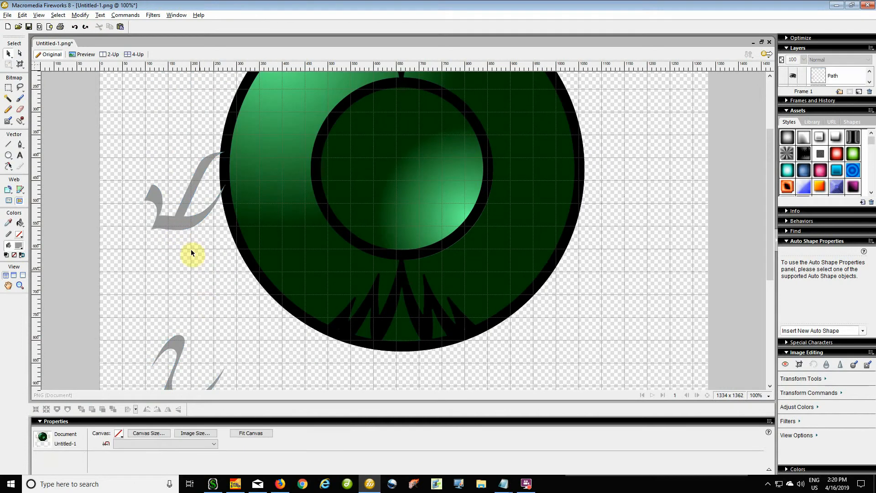
- Move the three letter shapes into the inner circle, overlapping the first two with the third below them as a monogram
left_click_drag(179, 227, 377, 174)
left_click_drag(176, 357, 408, 128)
scroll(242, 338, "down", 5)
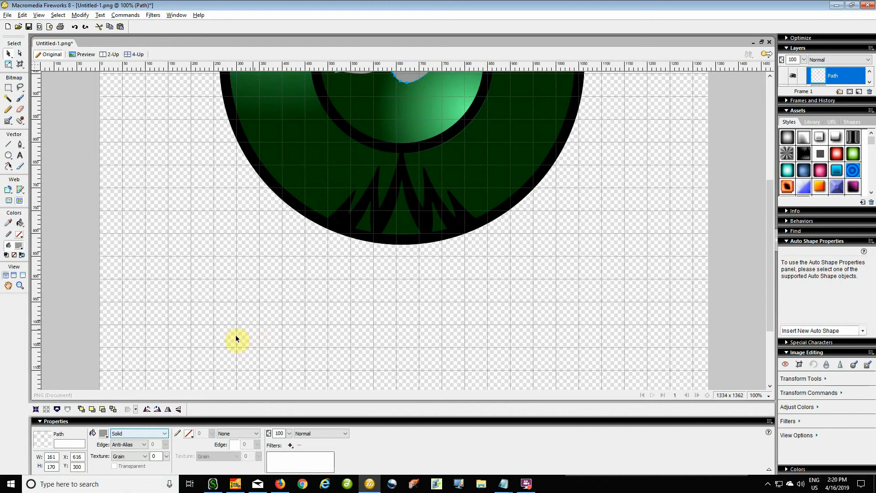
scroll(227, 348, "down", 1)
left_click_drag(189, 360, 319, 145)
scroll(298, 309, "up", 3)
scroll(298, 309, "up", 4)
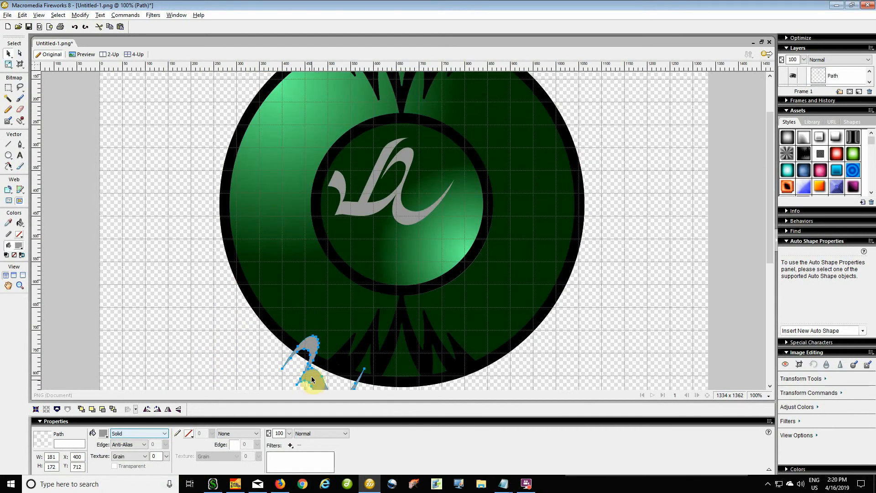
left_click_drag(316, 384, 398, 241)
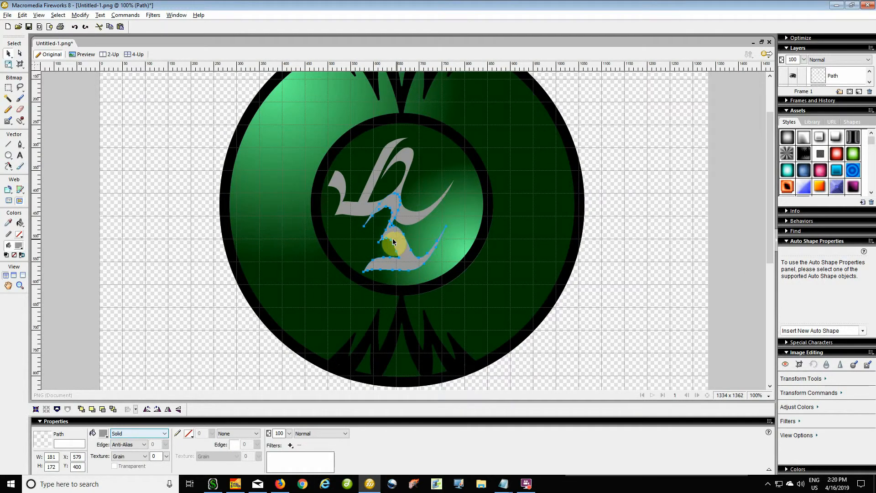
- Group the three letter shapes and shift the monogram slightly up and right inside the inner circle
left_click(363, 215, "shift")
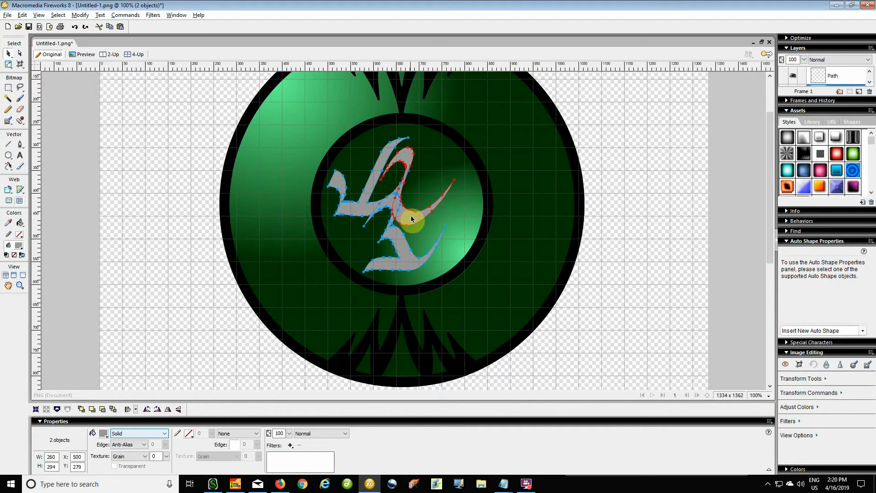
left_click(411, 217, "shift")
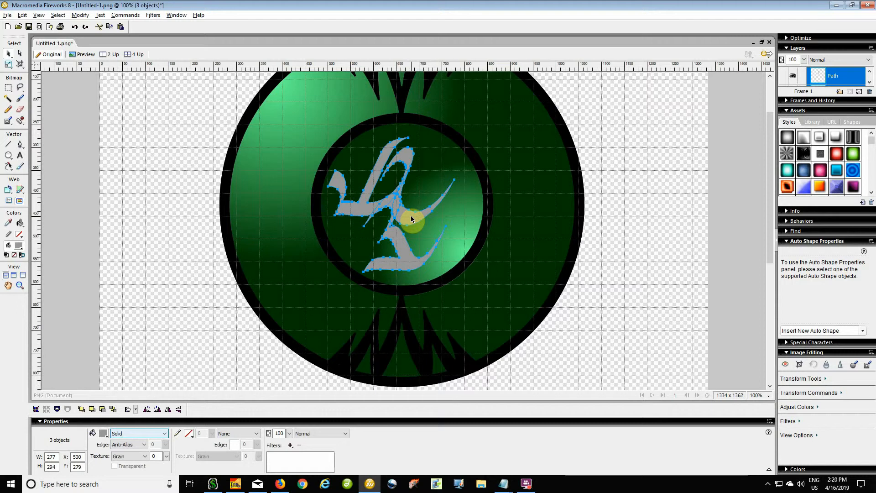
key("ctrl+g")
left_click_drag(404, 210, 415, 203)
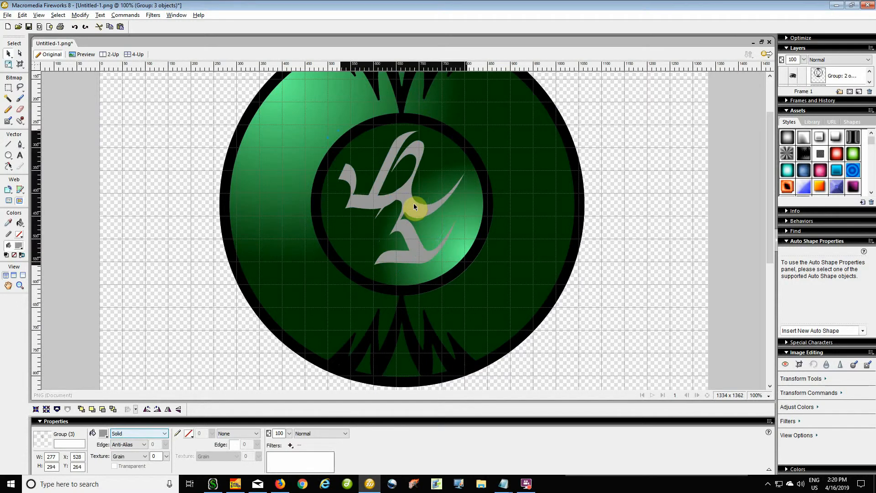
- Centre the monogram, both green circles and the line work on each other vertically and horizontally
key("ctrl+a")
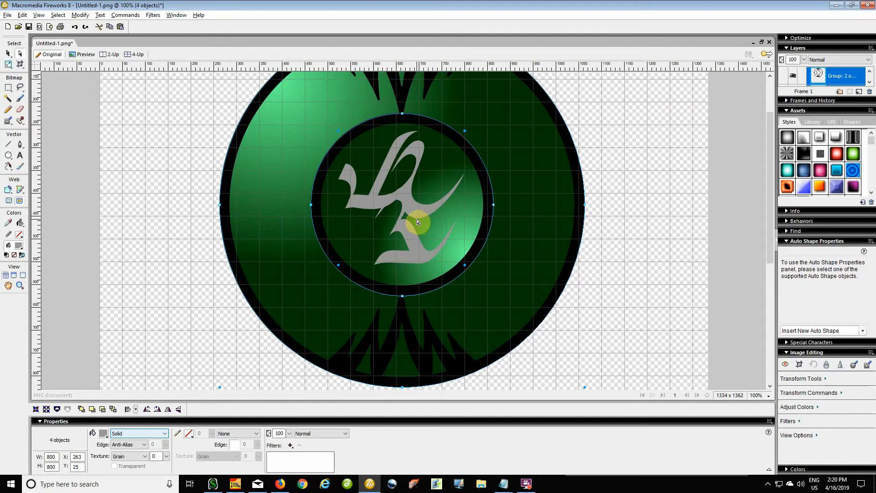
key("ctrl+alt+2")
key("ctrl+alt+5")
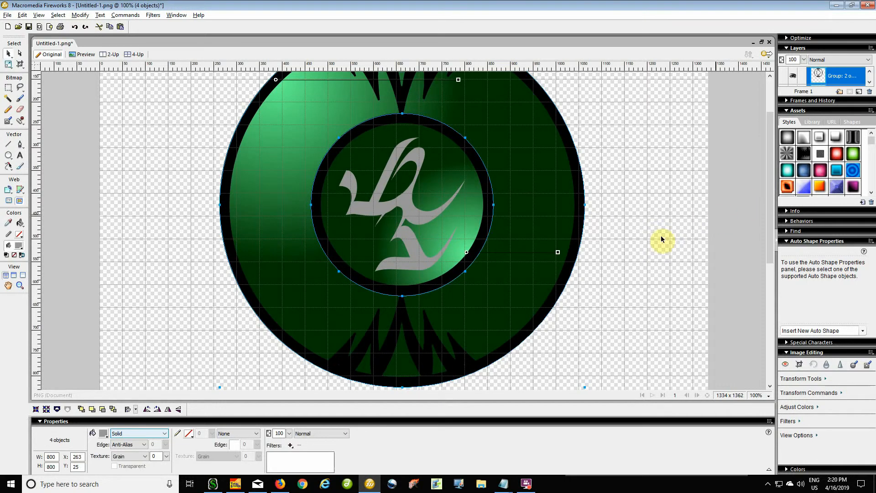
left_click(641, 250)
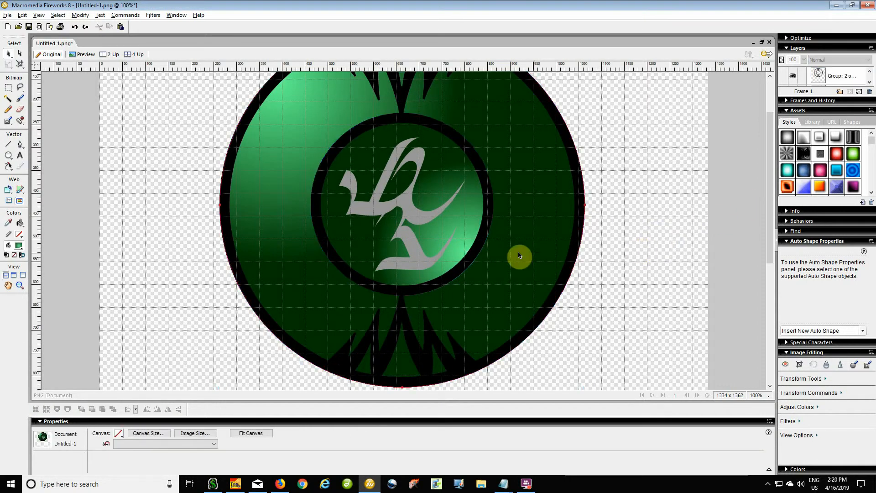
- Resize the letter monogram proportionally to a height of 350 pixels
left_click(403, 204)
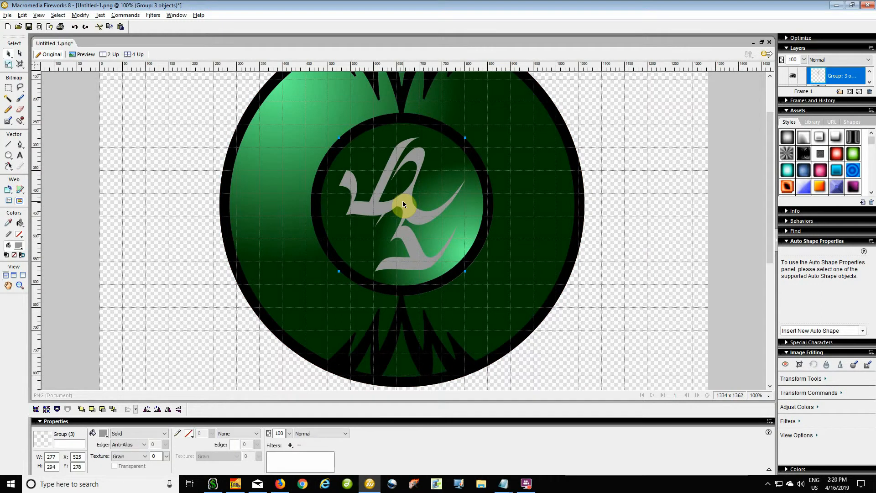
key("ctrl+shift+t")
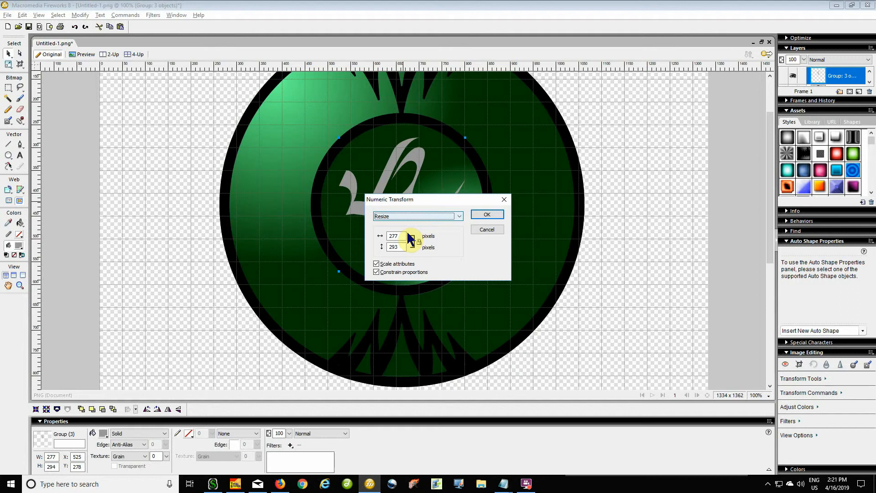
double_click(402, 247)
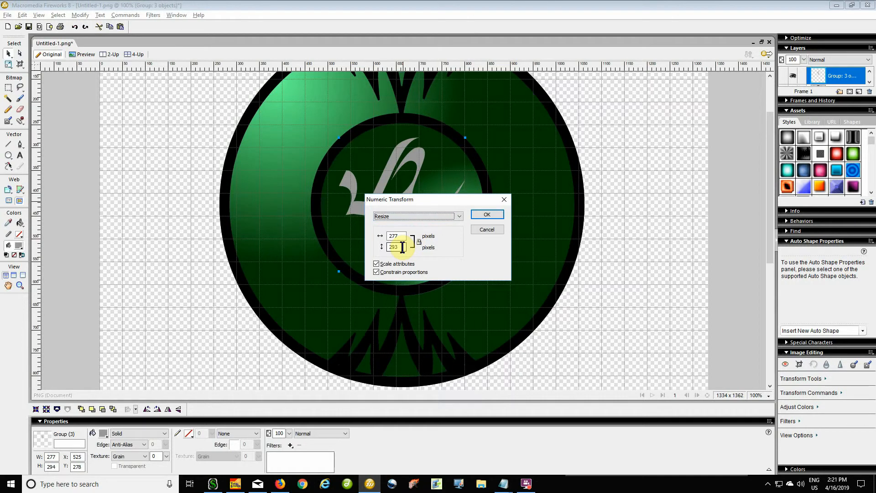
double_click(402, 246)
type("350")
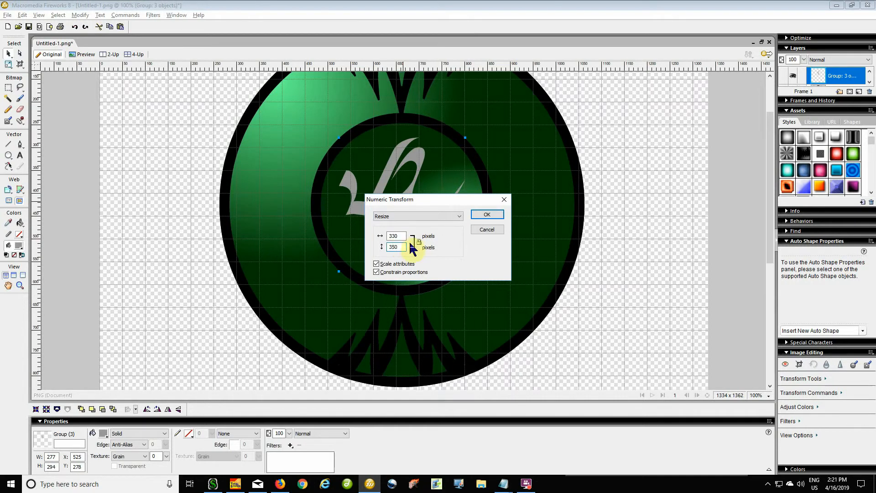
left_click(485, 217)
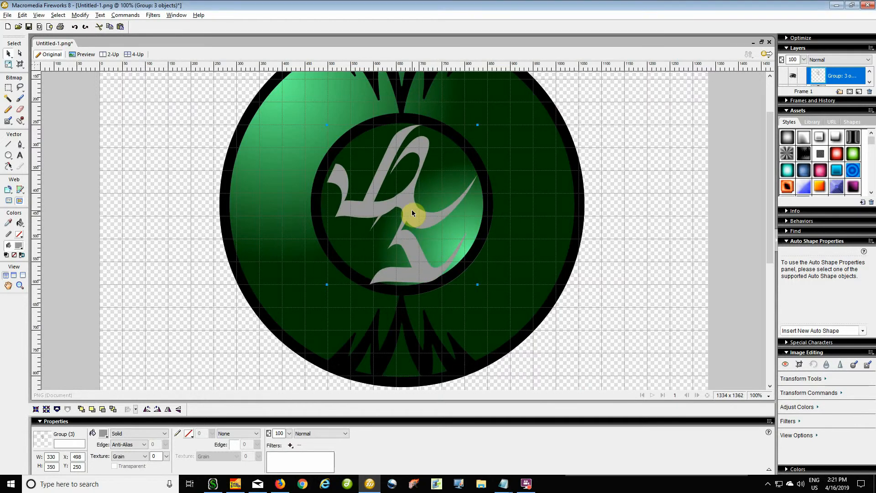
key("ctrl+a")
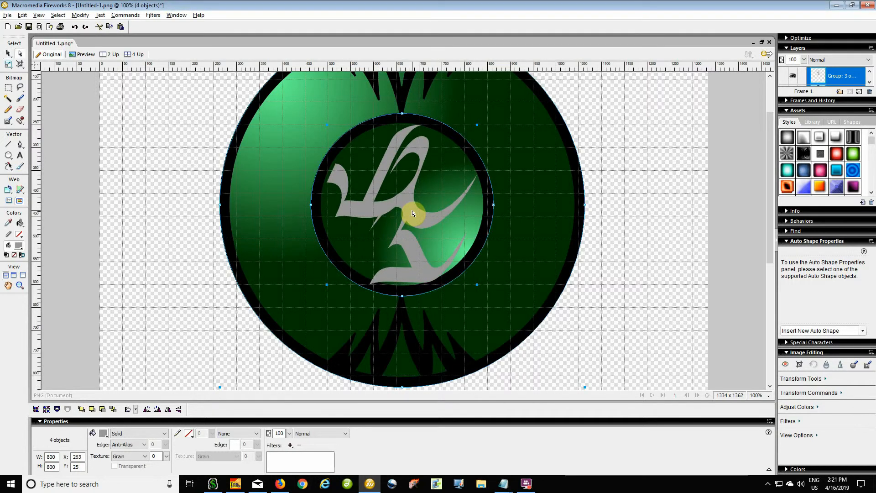
key("v")
left_click(135, 179)
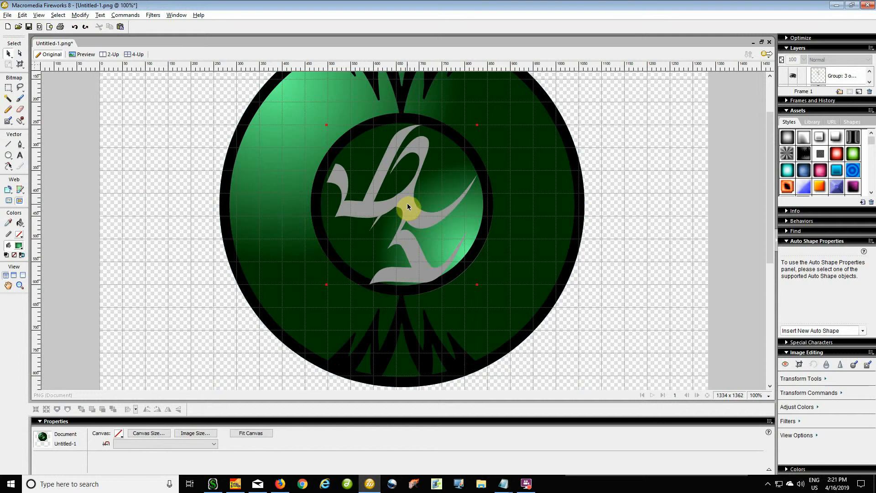
- Resize the letter monogram proportionally to a height of 360 pixels with Numeric Transform
left_click(407, 203)
key("ctrl+shift+t")
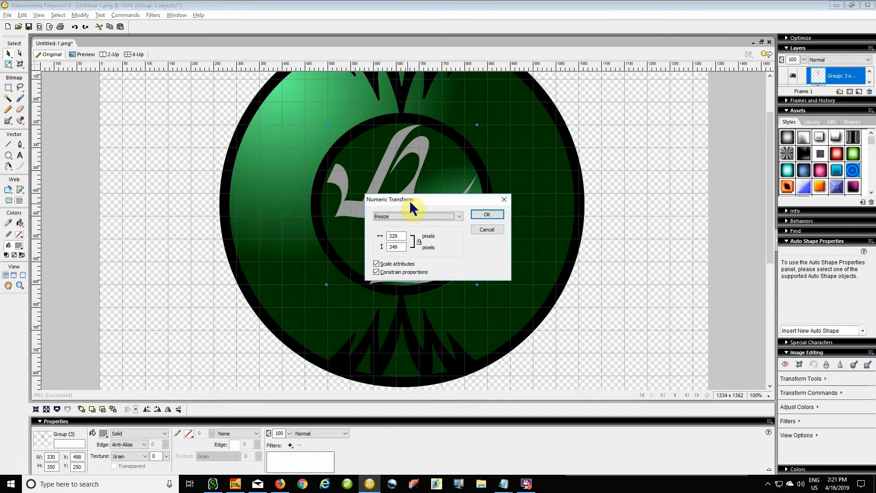
left_click(391, 246)
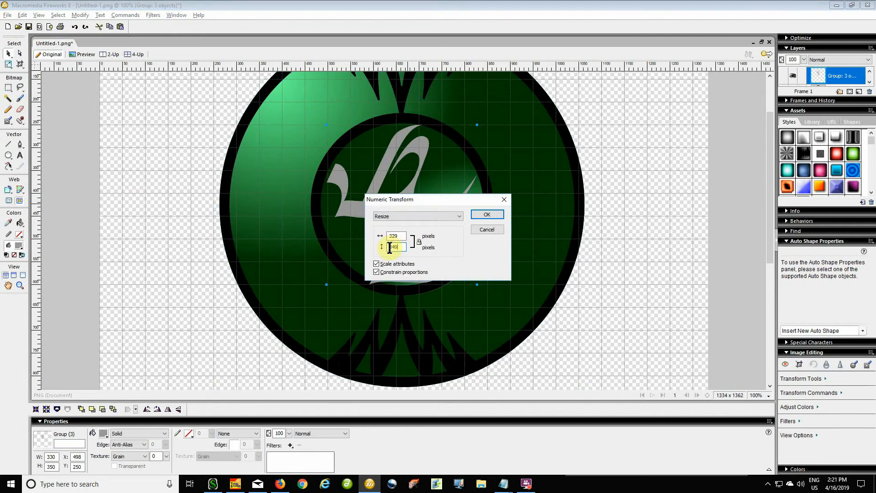
double_click(390, 247)
type("360")
left_click(502, 215)
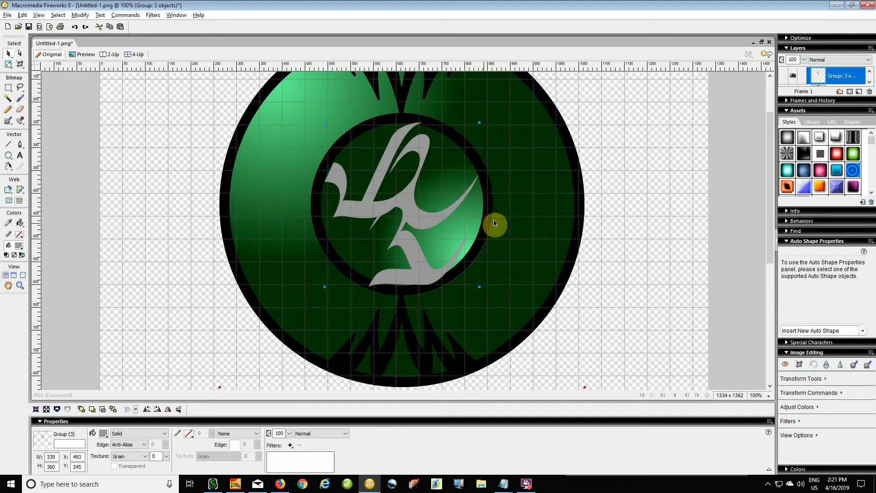
key("ctrl+a")
key("a")
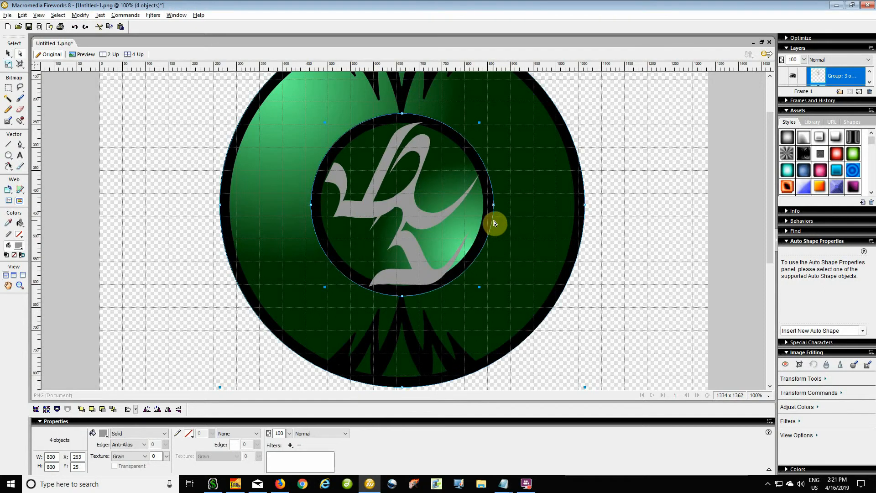
key("v")
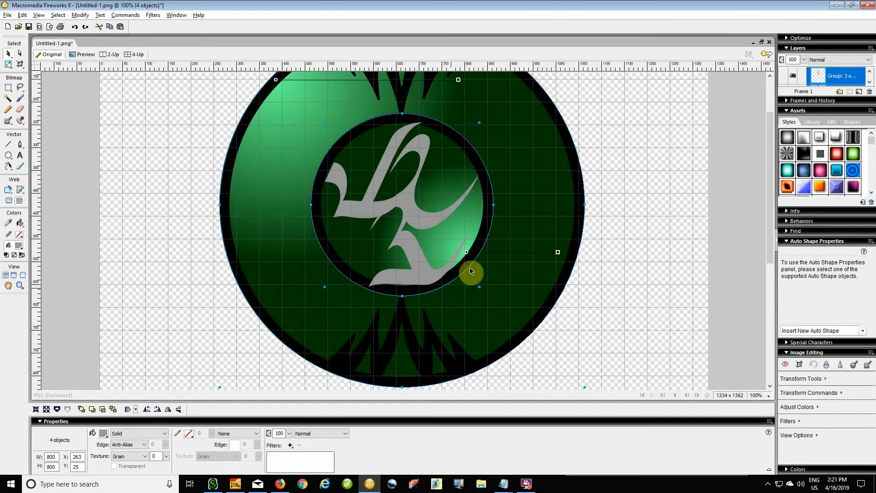
left_click(677, 166)
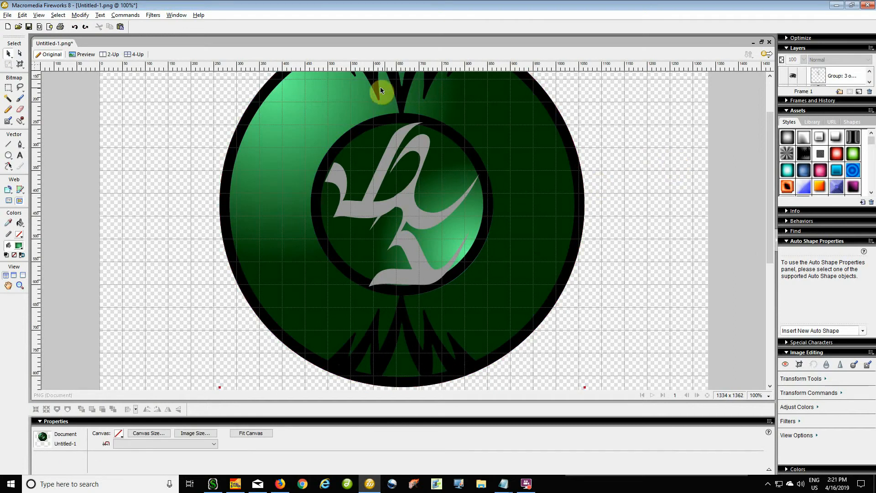
- Group the black winged ring line work with the letter monogram
left_click(400, 99)
left_click(400, 99)
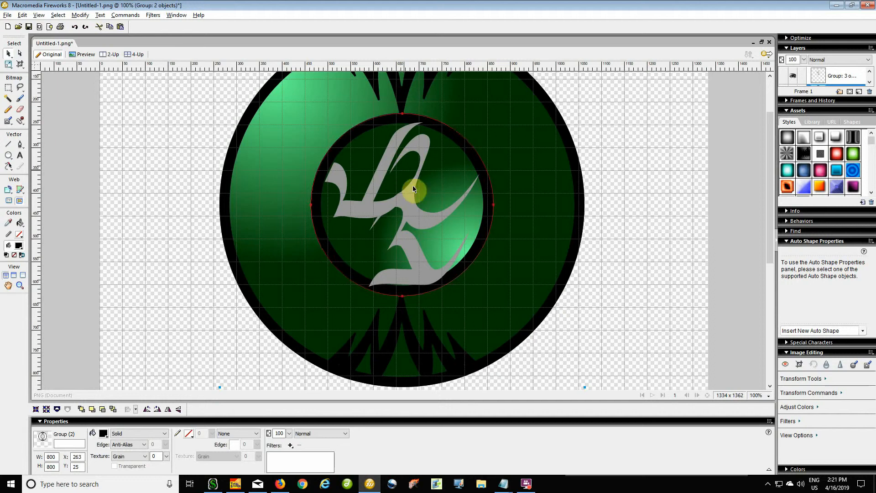
left_click(413, 209, "shift")
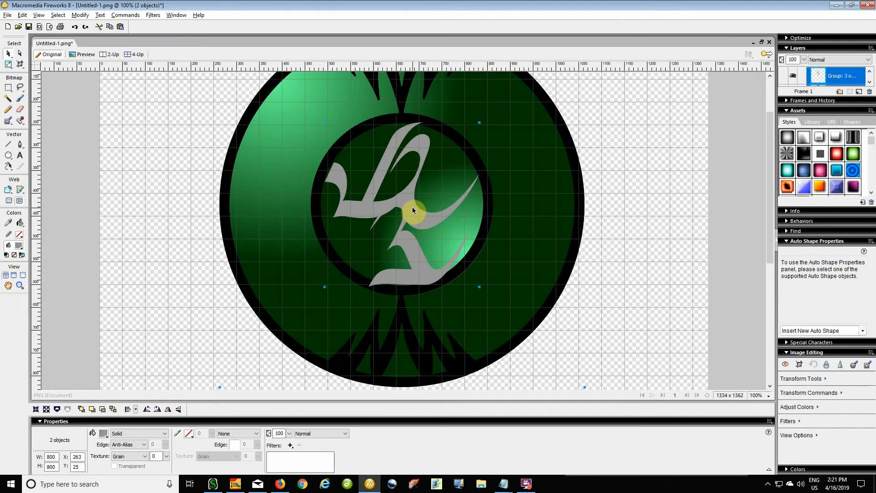
key("ctrl+g")
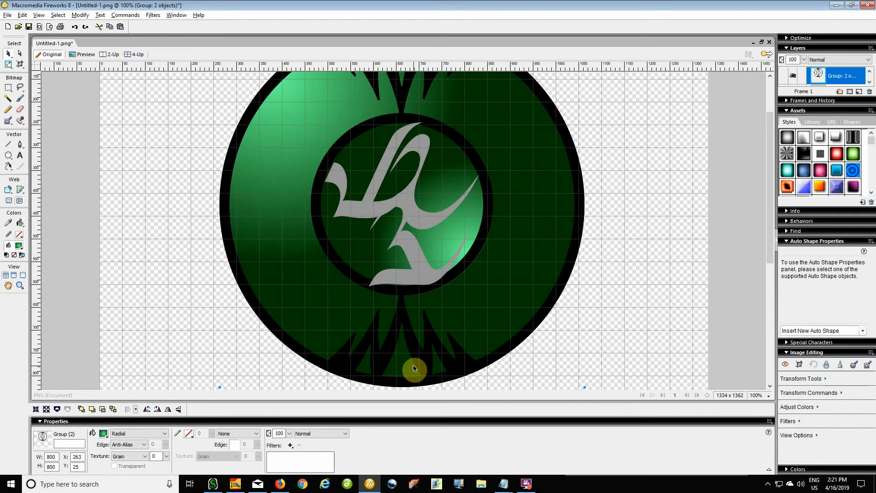
- Apply the Eye Candy 6 Chrome filter to the grouped line work and monogram using the Indoor - Carousel reflection map
left_click(290, 445)
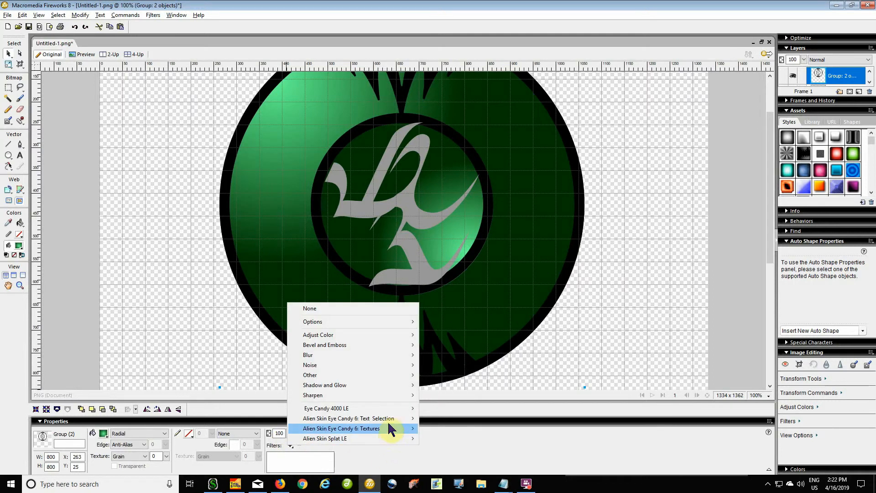
mouse_move(390, 420)
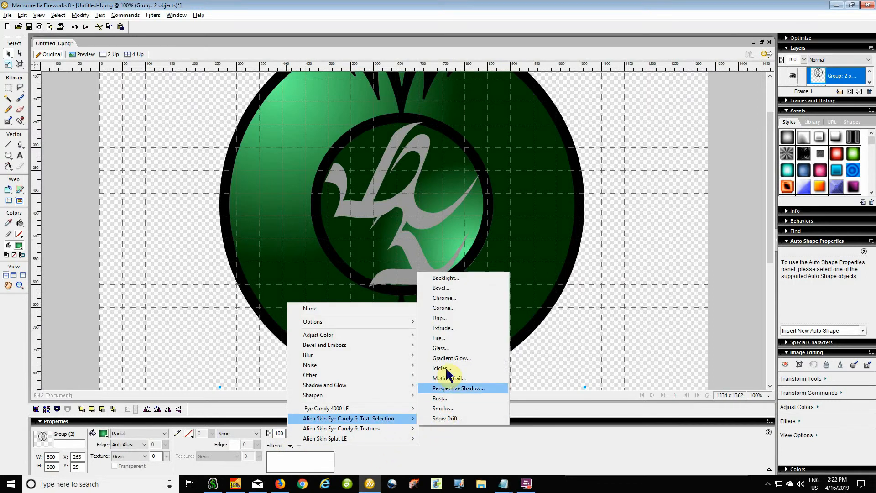
left_click(463, 299)
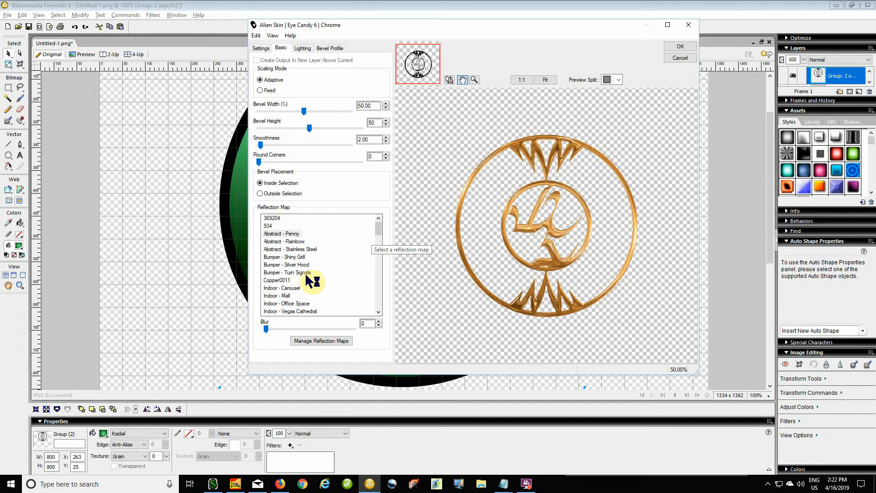
left_click(291, 287)
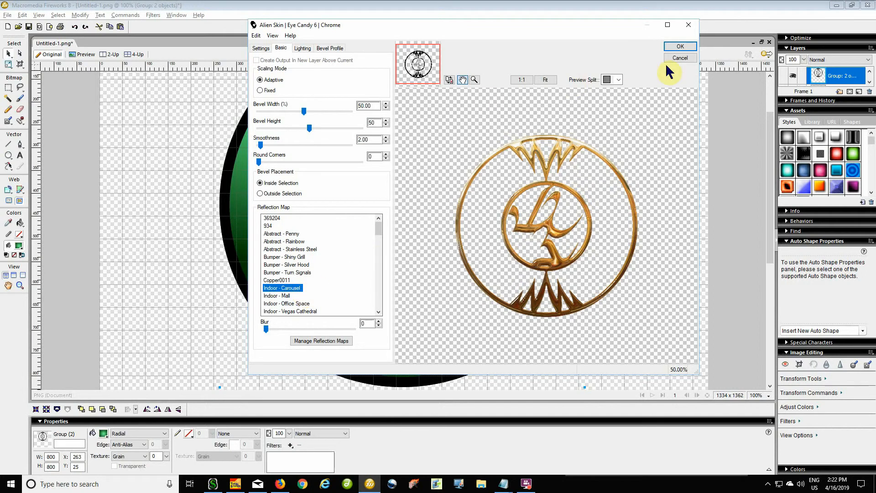
left_click(675, 46)
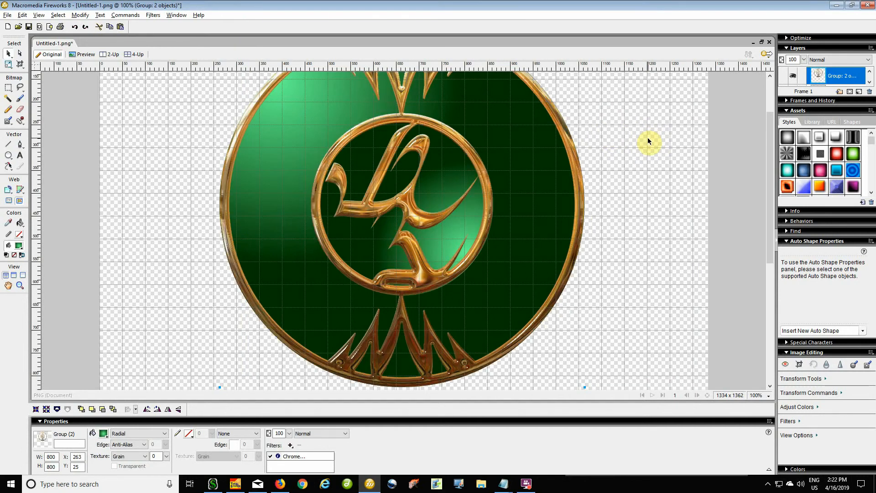
scroll(648, 140, "down", 2)
scroll(649, 141, "up", 3)
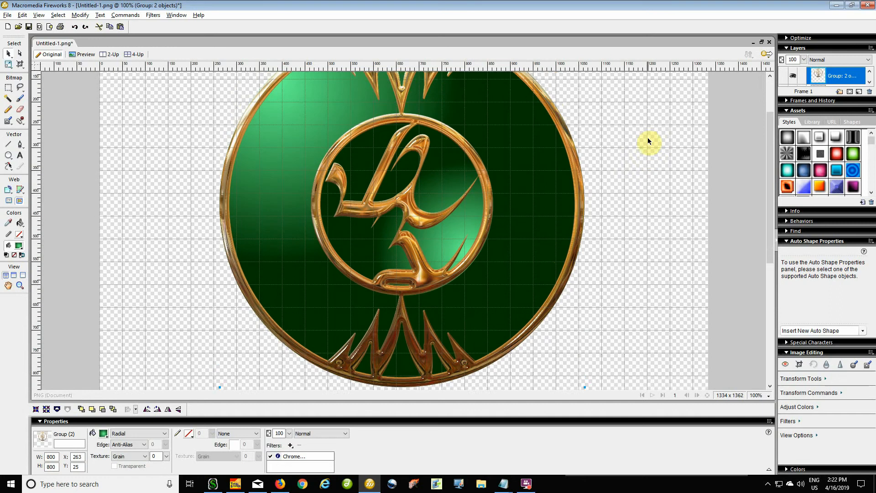
scroll(648, 140, "up", 1)
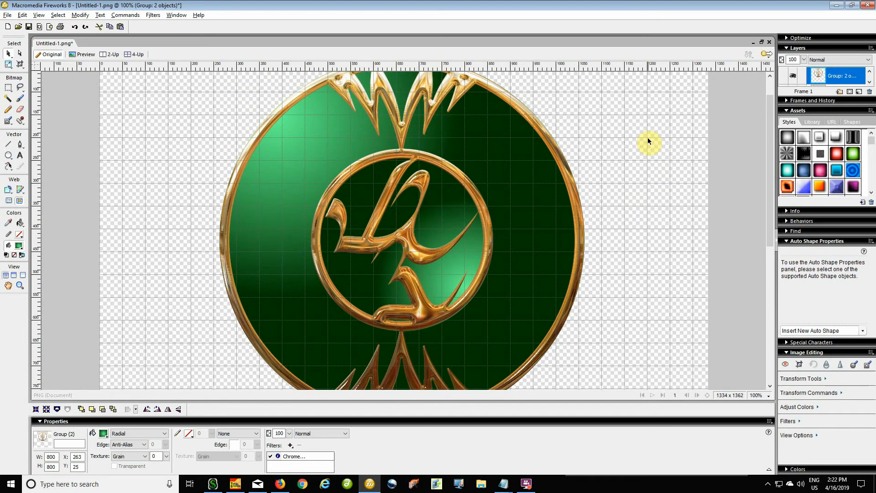
scroll(649, 140, "down", 1)
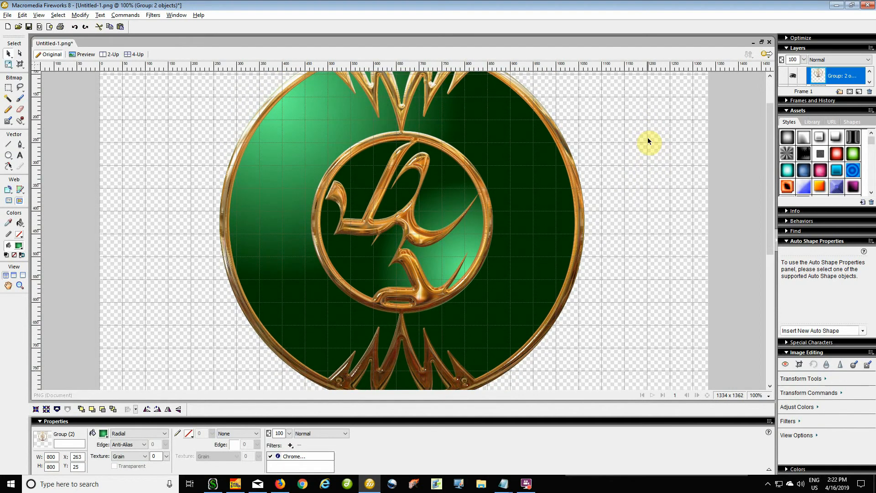
scroll(649, 141, "up", 3)
scroll(648, 141, "down", 3)
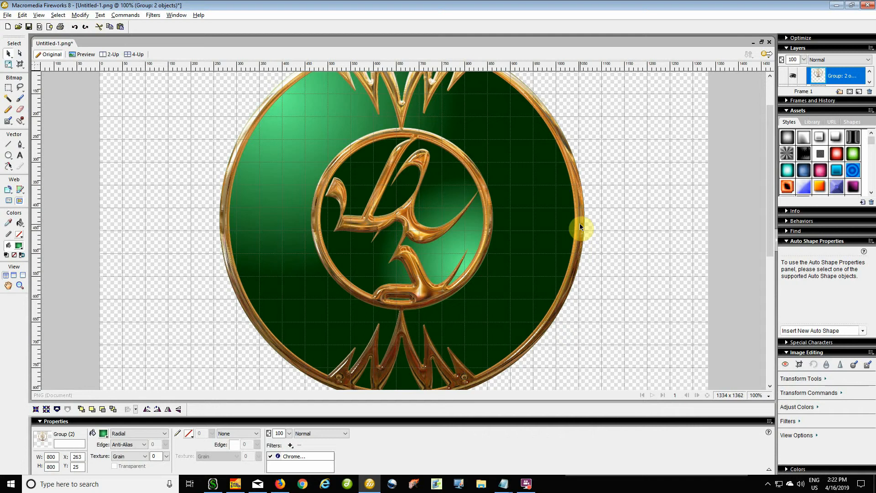
- Add a drop shadow to the chrome group with a distance of 25 and a softness of 25
left_click(290, 446)
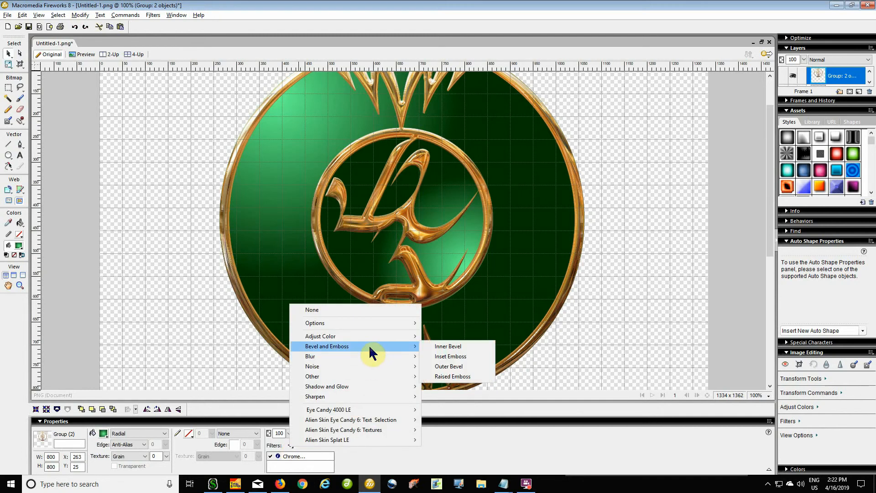
mouse_move(370, 386)
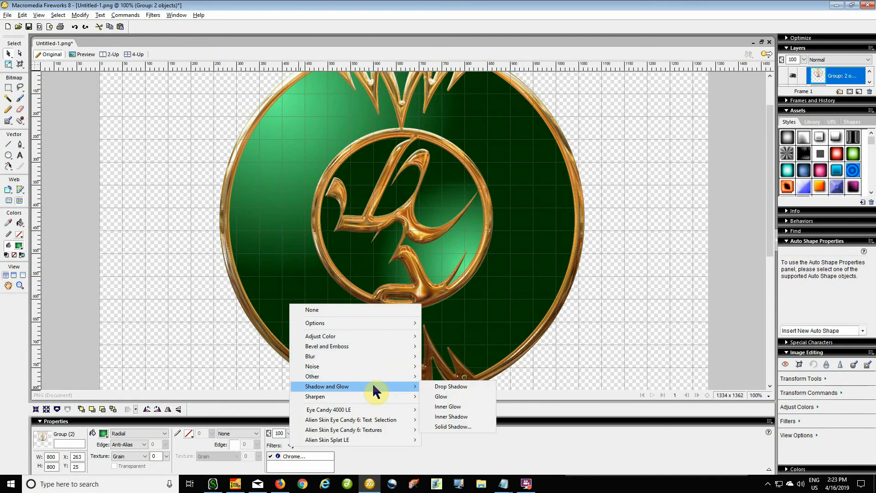
left_click(470, 389)
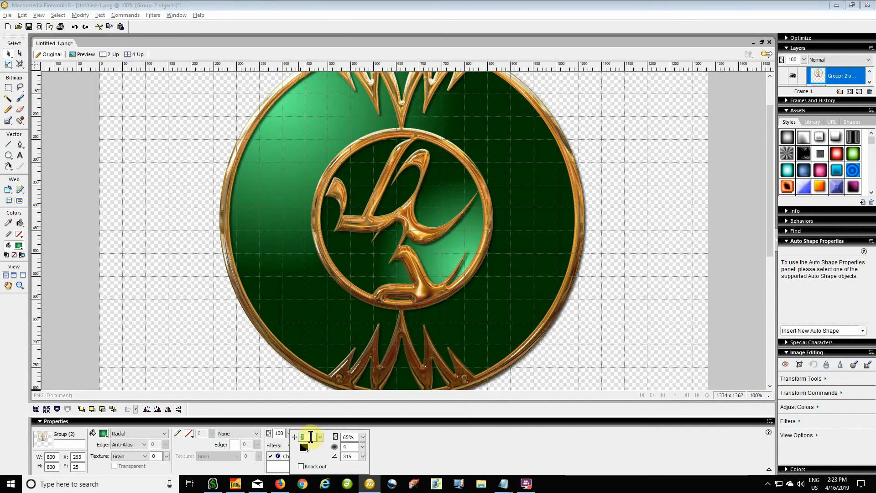
type("25")
left_click(351, 446)
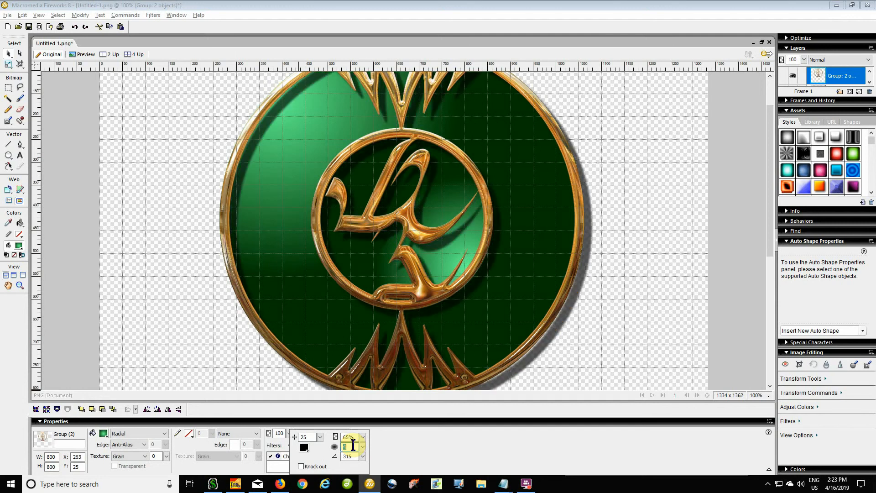
type("25")
left_click(351, 457)
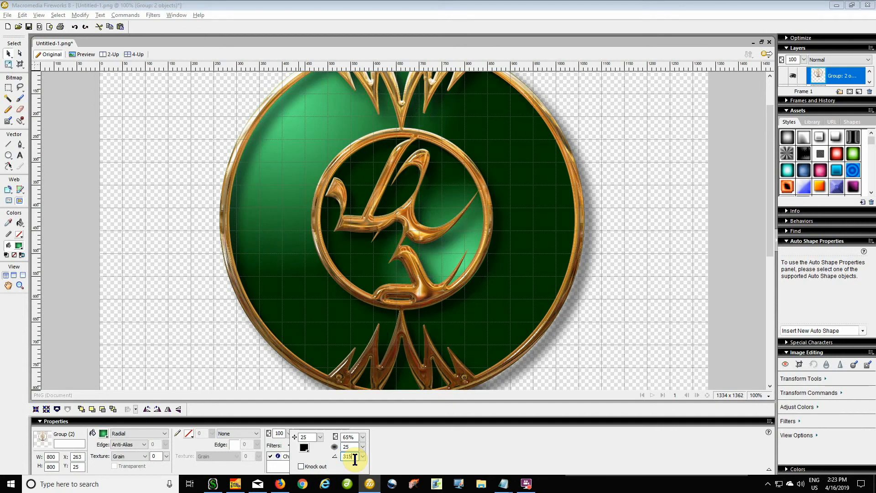
left_click(647, 286)
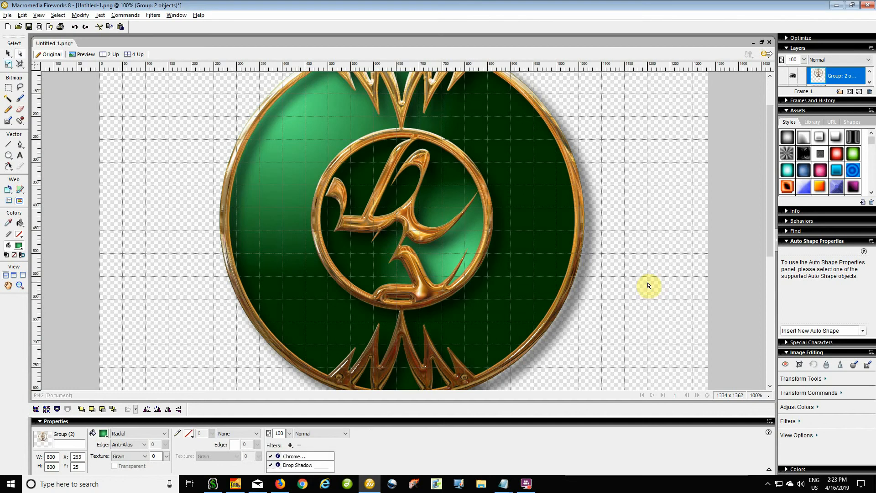
- Fit the canvas to the finished emblem and leave all objects deselected
key("ctrl+alt+f")
key("ctrl+a")
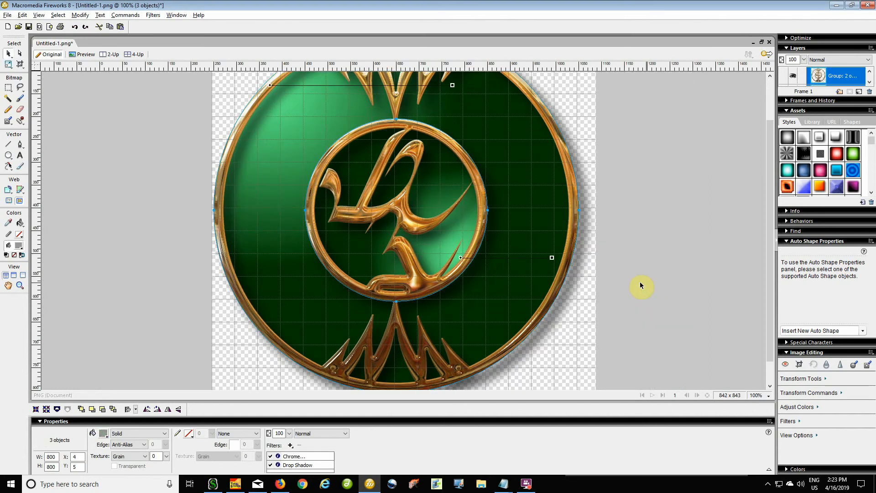
scroll(667, 279, "down", 1)
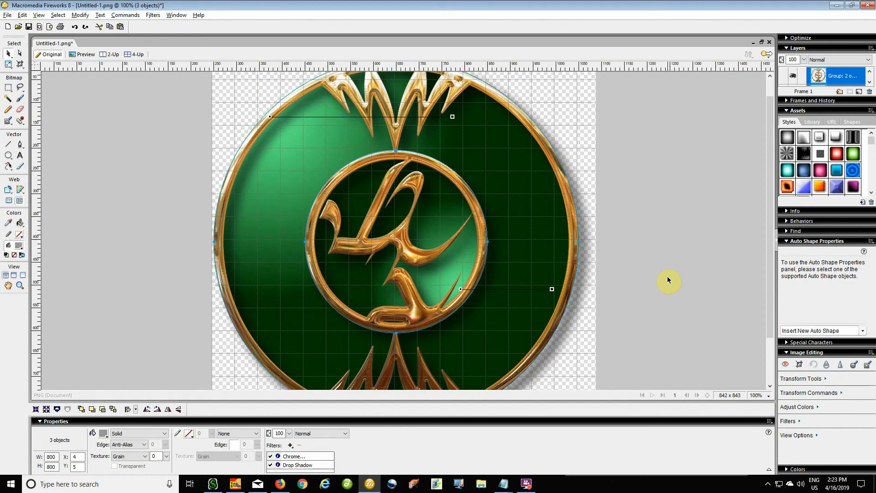
scroll(667, 277, "up", 3)
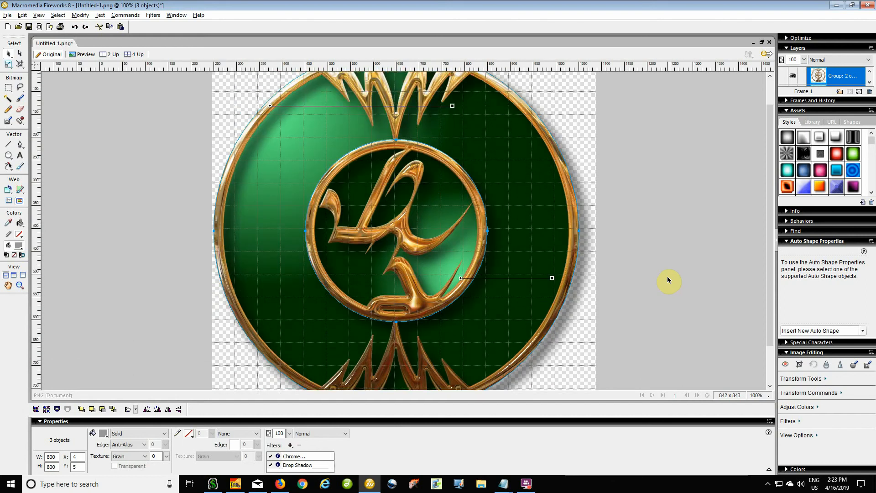
left_click(638, 243)
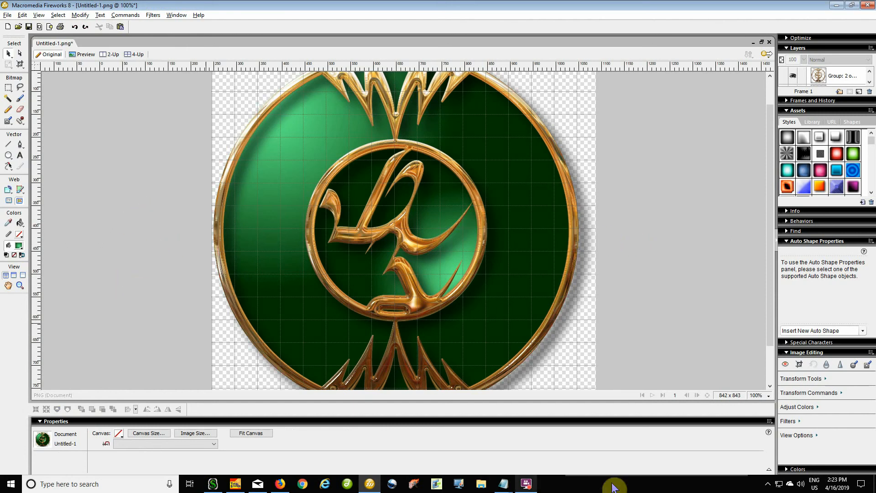
left_click(527, 485)
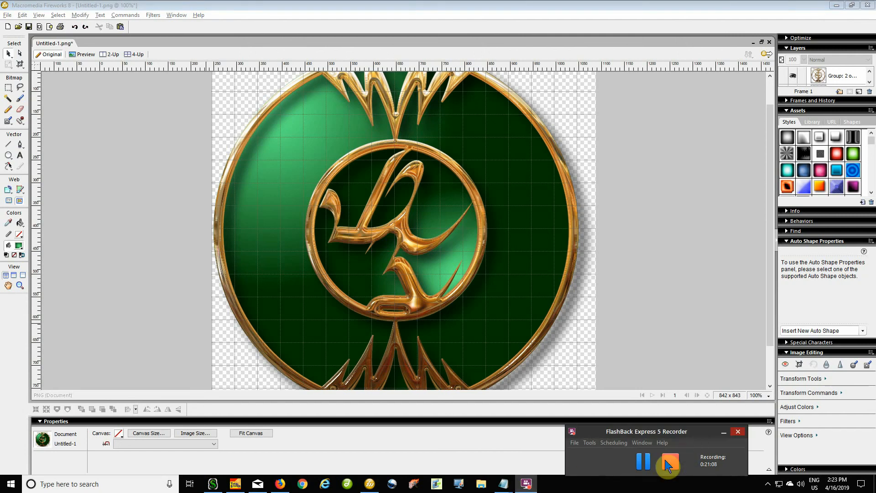